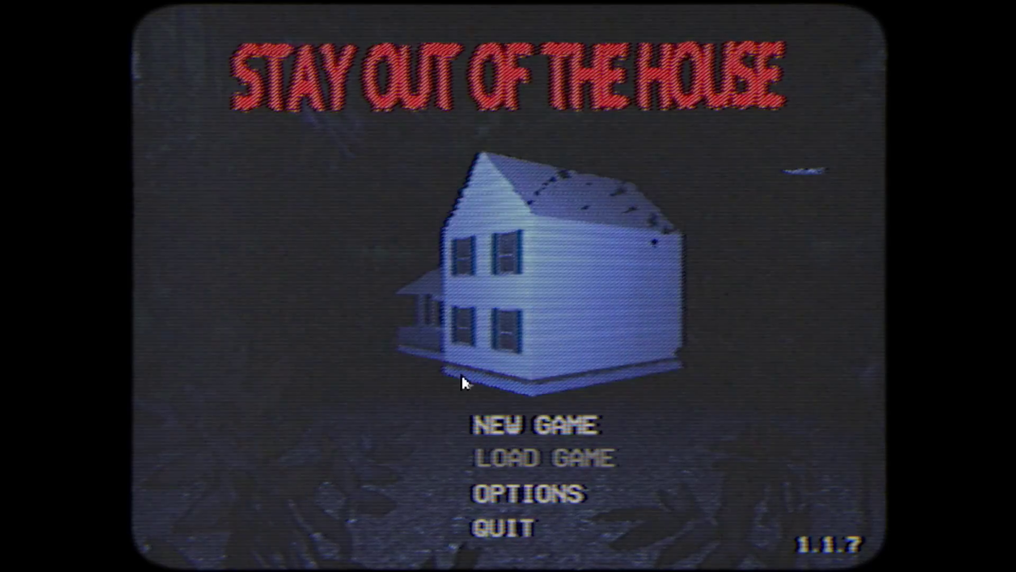
# Start a new game from Part 1: Night Shift and look around its opening scene.
pyautogui.click(515, 419)
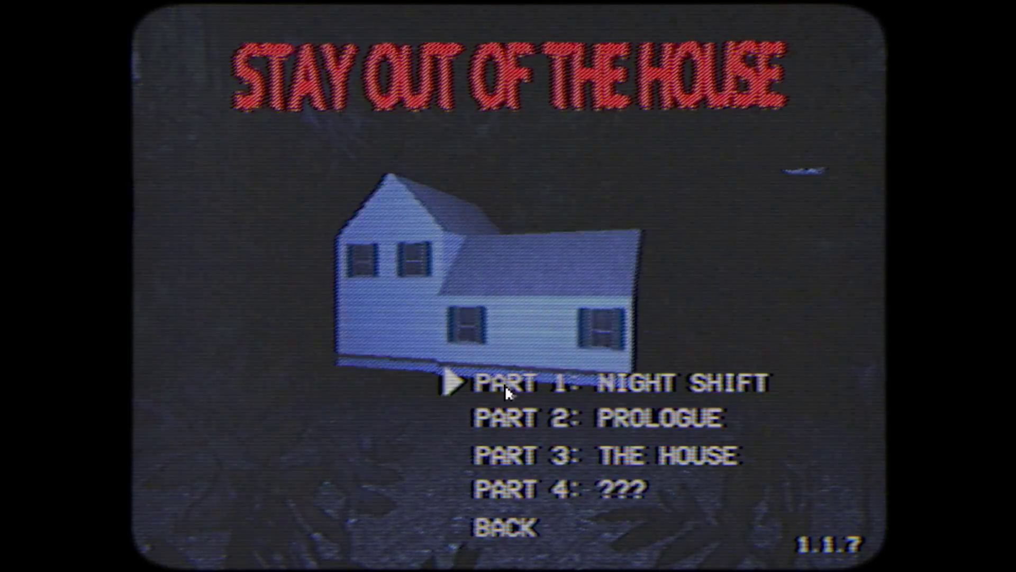
pyautogui.click(494, 386)
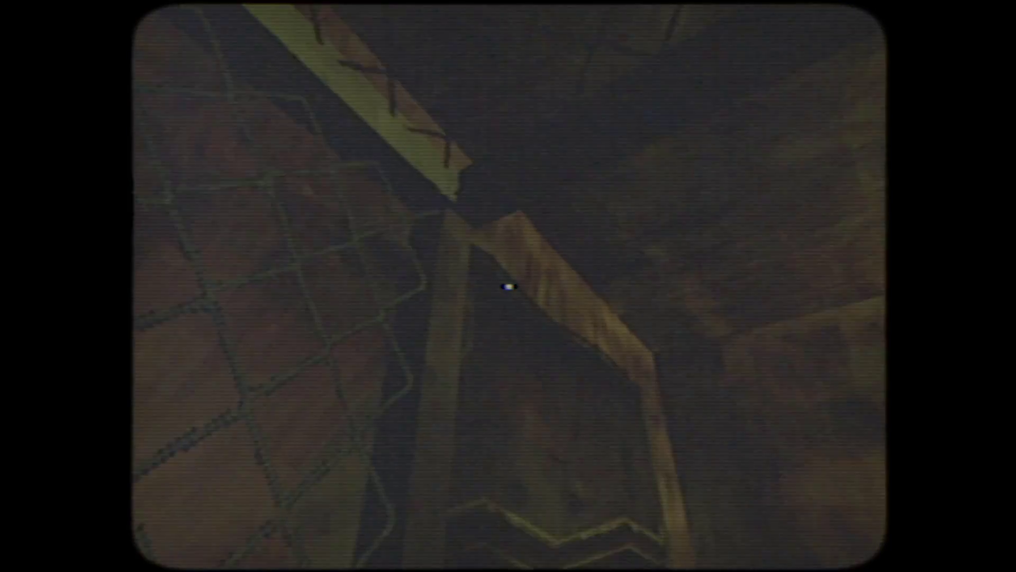
pyautogui.press('w')
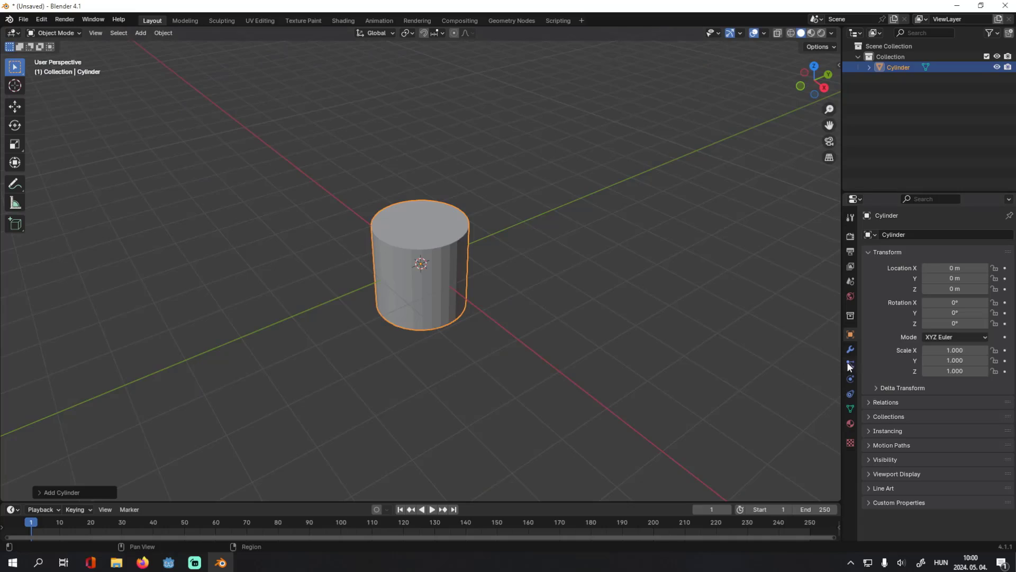
# In Blender, add a Decimate modifier to the cylinder and reduce its collapse ratio to about 0.18.
pyautogui.click(850, 349)
pyautogui.click(930, 233)
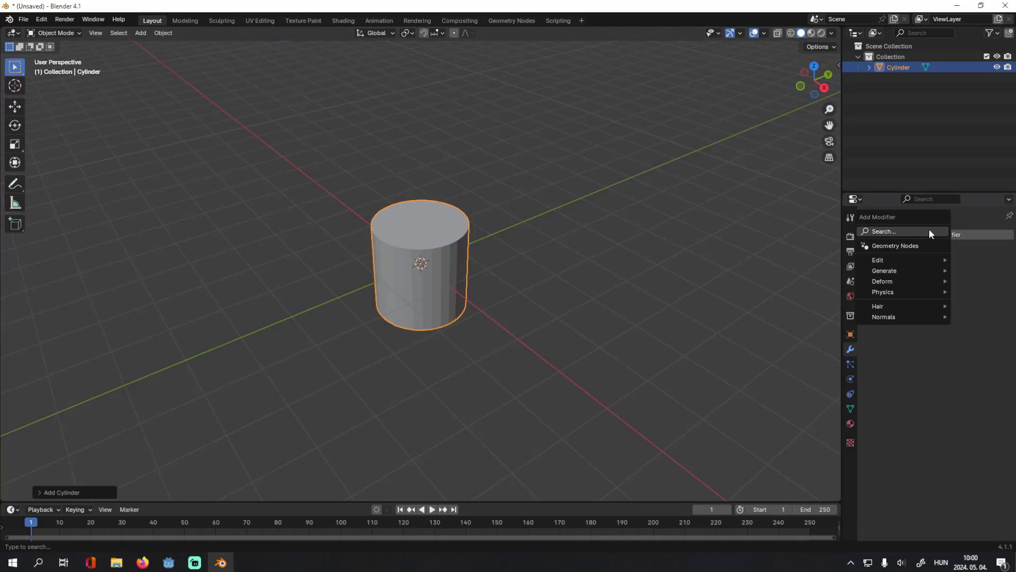
pyautogui.click(899, 233)
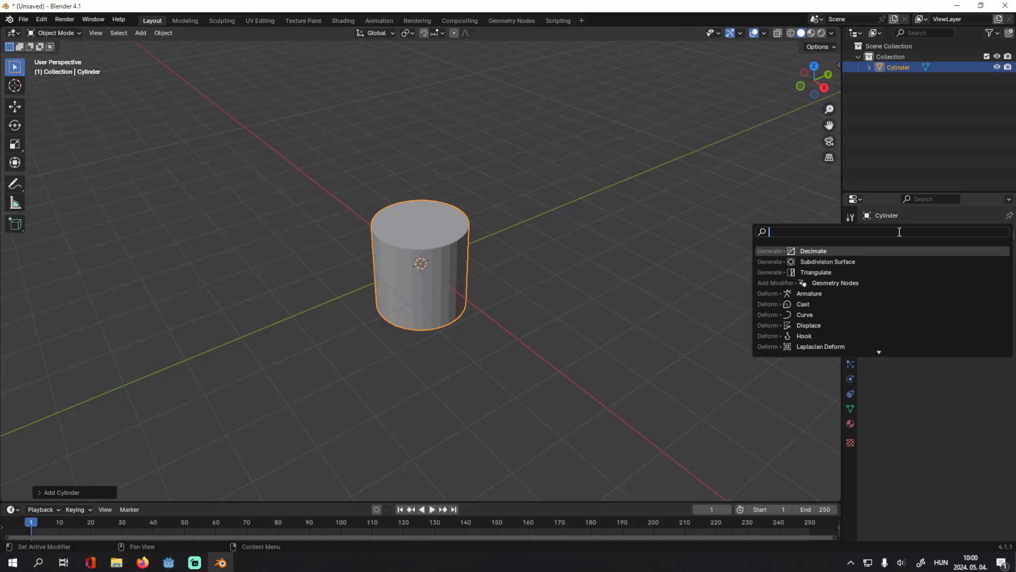
pyautogui.click(863, 251)
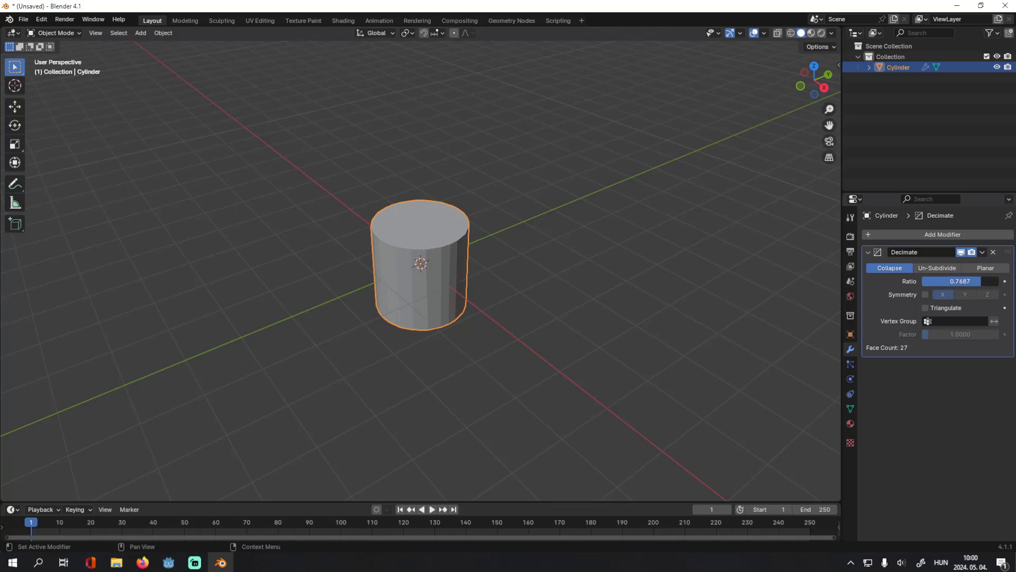
pyautogui.moveTo(980, 281); pyautogui.dragTo(934, 281)
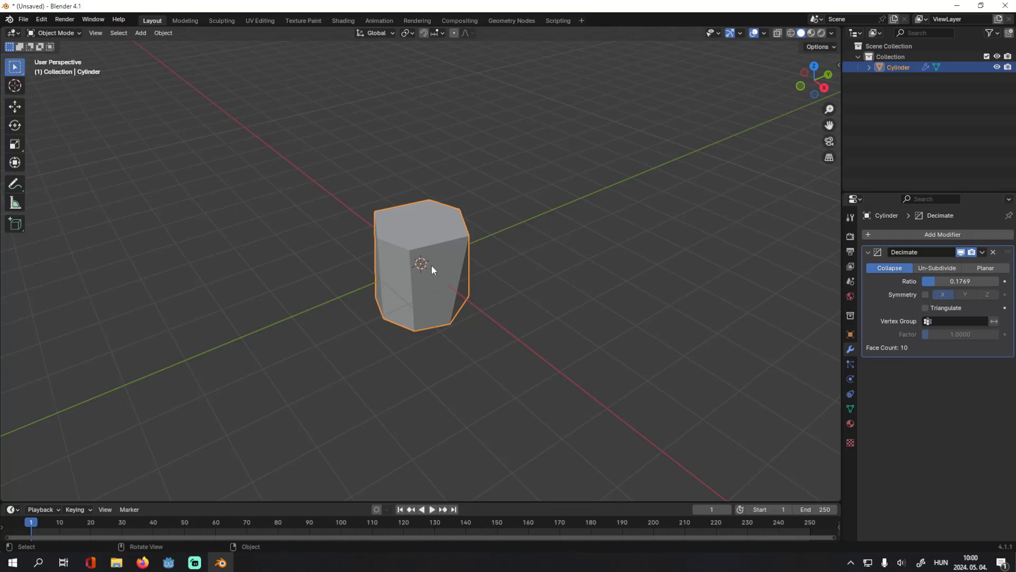
pyautogui.moveTo(431, 265); pyautogui.dragTo(353, 255, button='middle')
pyautogui.moveTo(353, 255); pyautogui.dragTo(321, 254, button='middle')
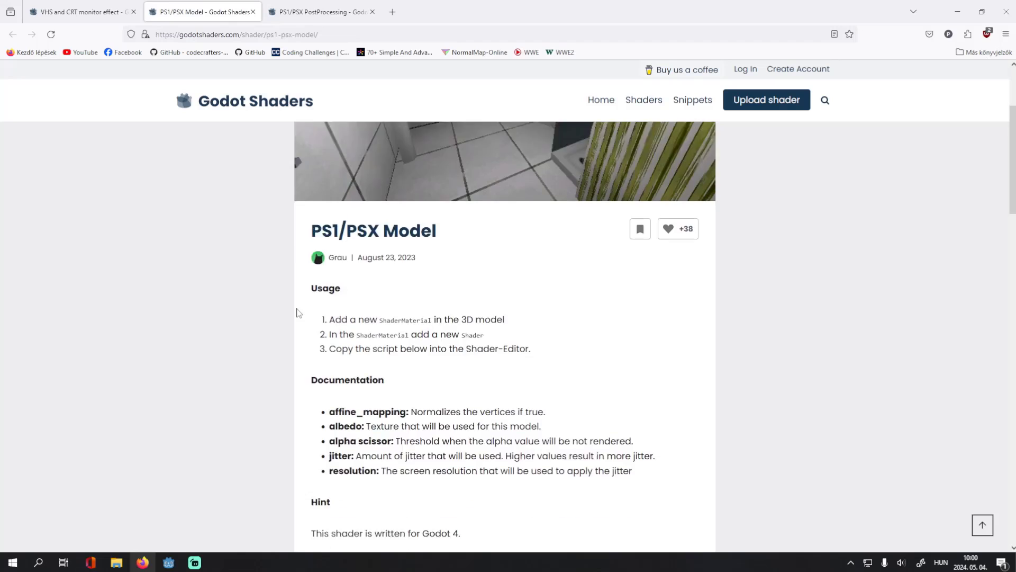
# Review the usage and documentation sections of the PS1/PSX Model shader page on Godot Shaders.
pyautogui.scroll(-1, 296, 309)
pyautogui.scroll(4, 296, 313)
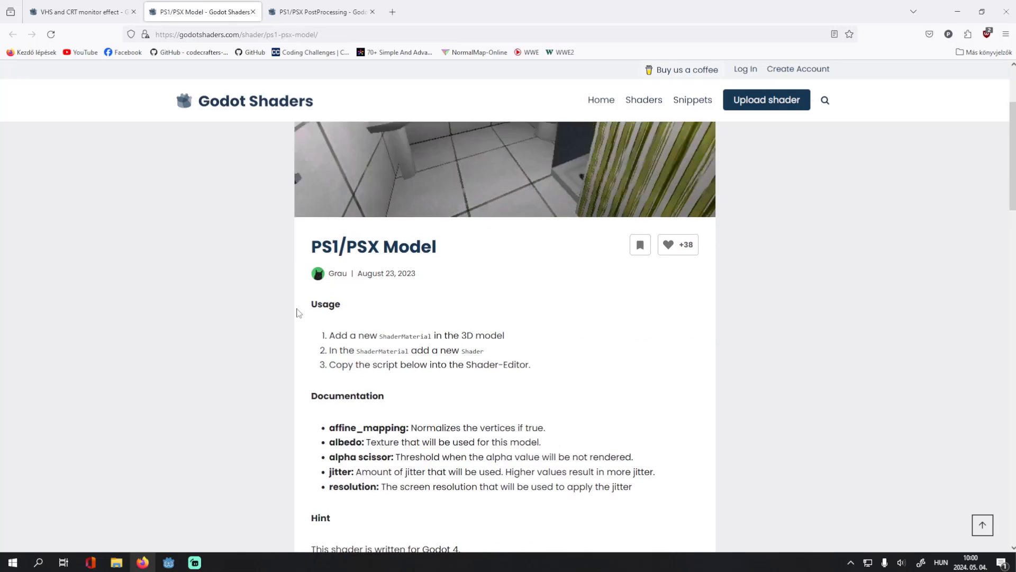
# Switch to Godot, run the tutorial scene and walk around the building and soldier, closing the game at the end.
pyautogui.click(168, 562)
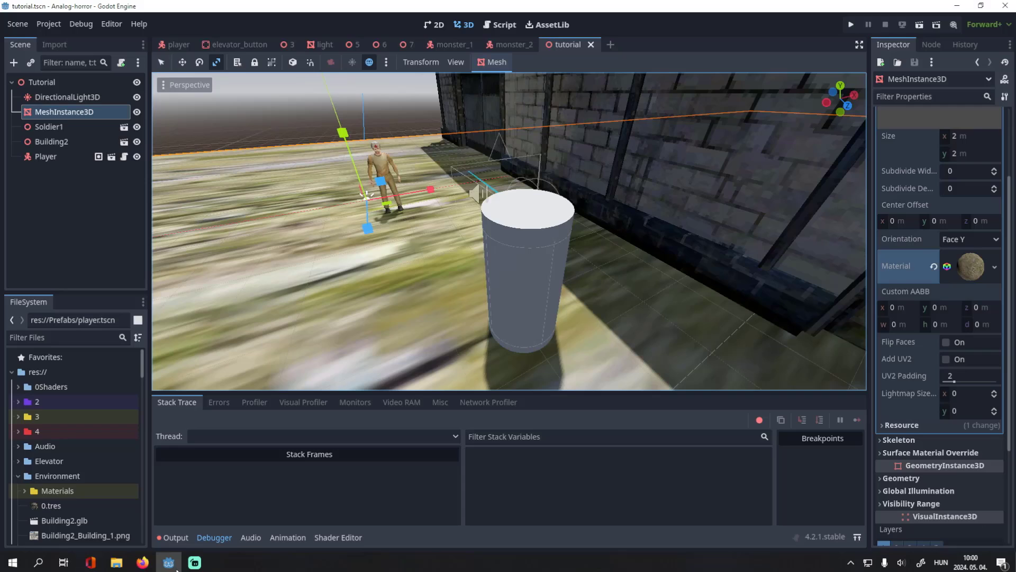
pyautogui.rightClick(567, 43)
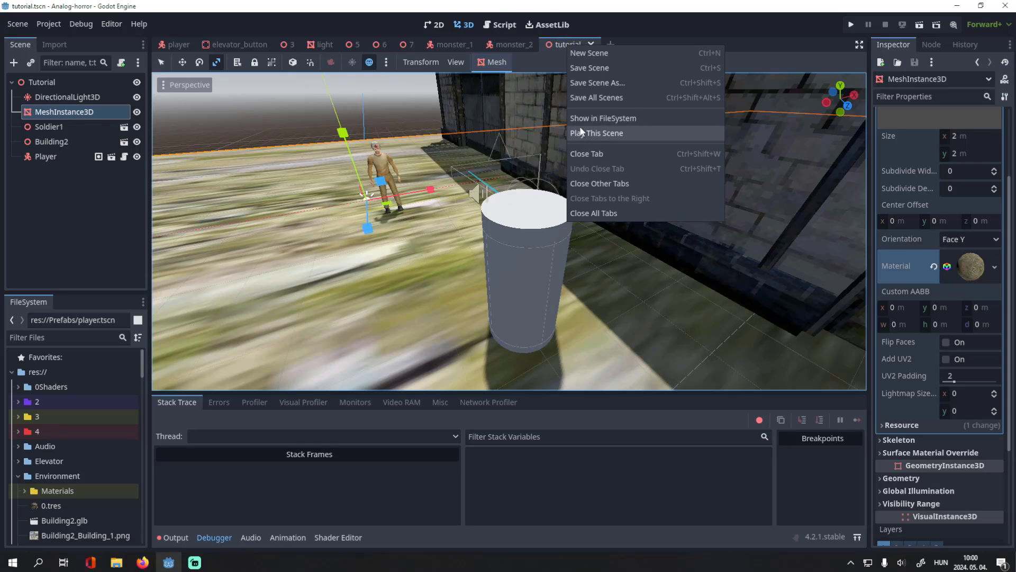
pyautogui.click(568, 135)
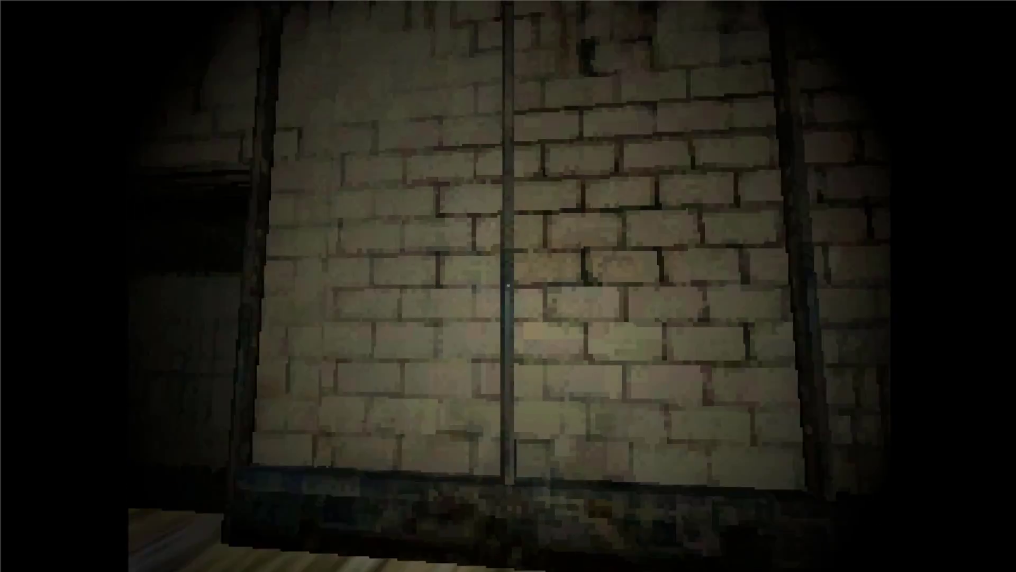
pyautogui.press('w')
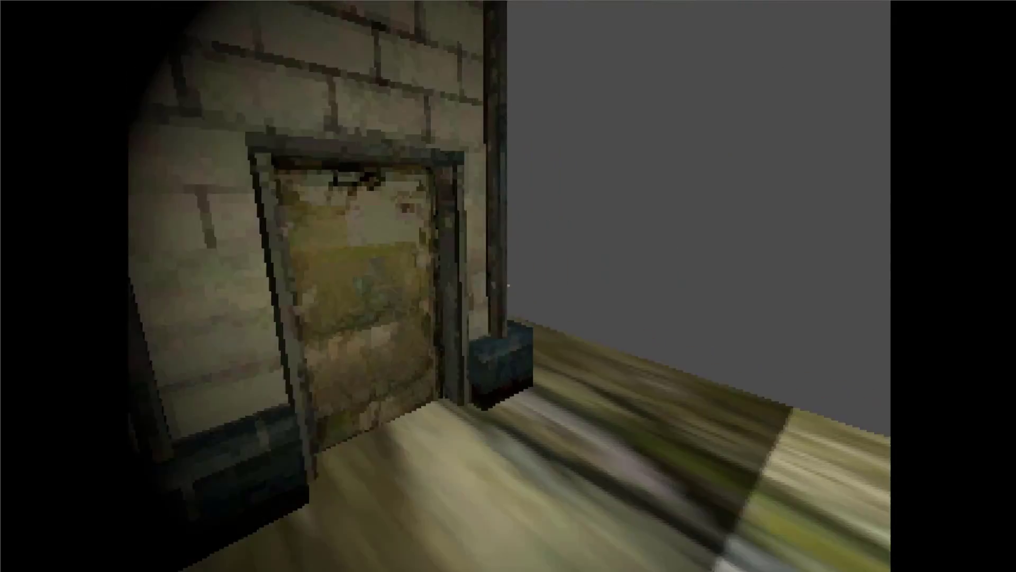
pyautogui.press('w')
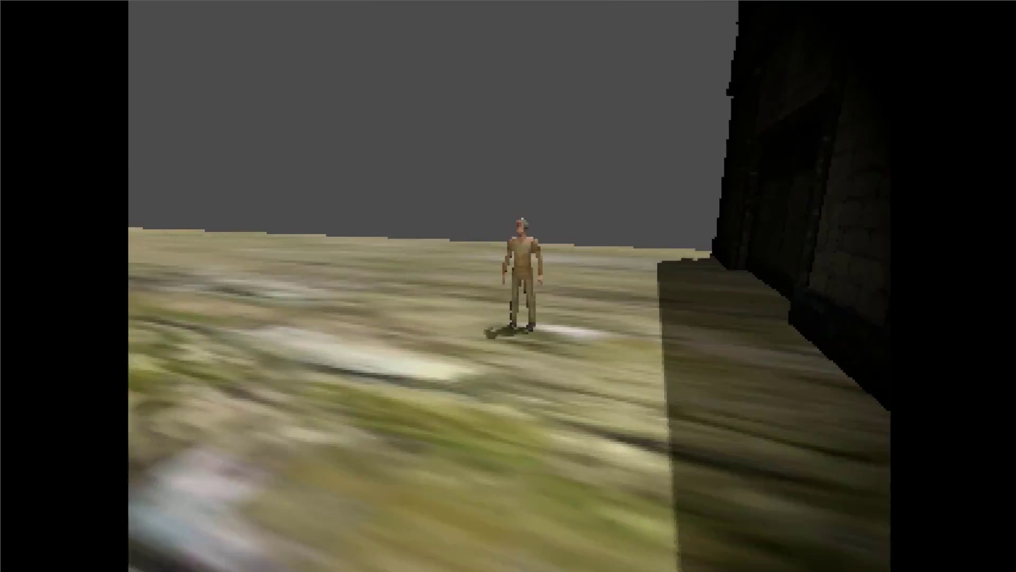
pyautogui.hotkey('alt', 'F4')
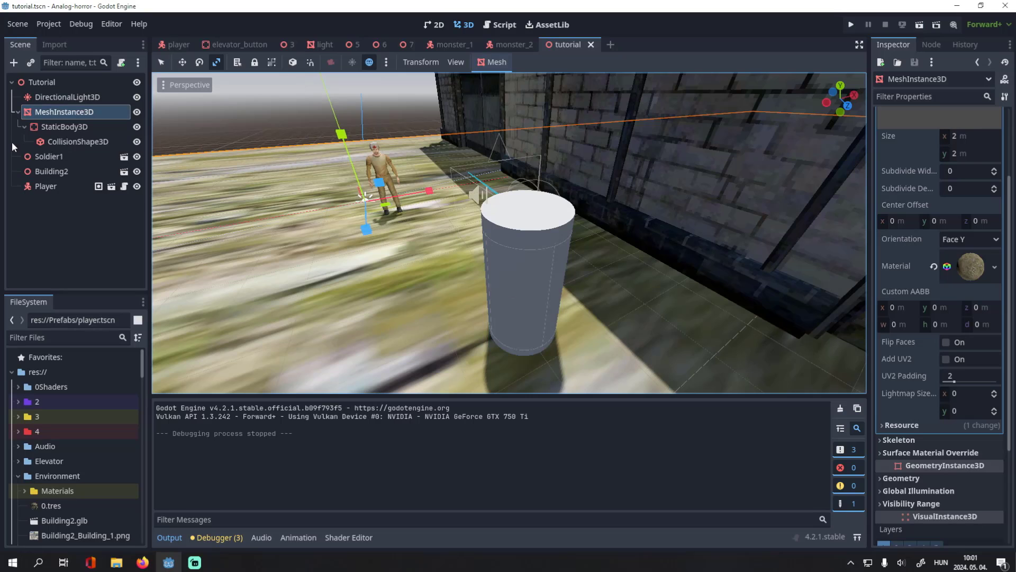
# Set the scale of the Soldier1 node to 1.3 on all axes.
pyautogui.click(46, 155)
pyautogui.click(901, 128)
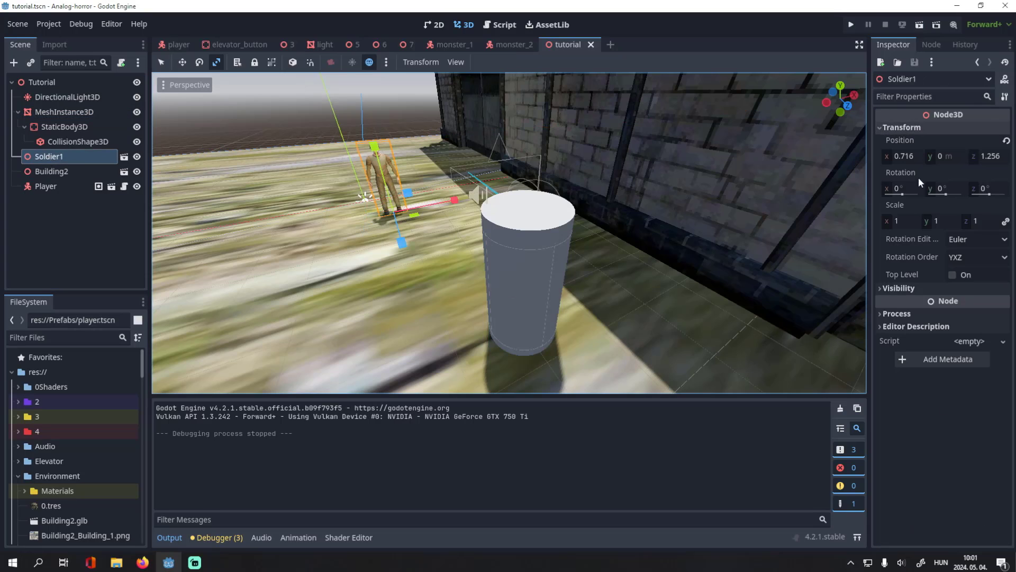
pyautogui.click(904, 227)
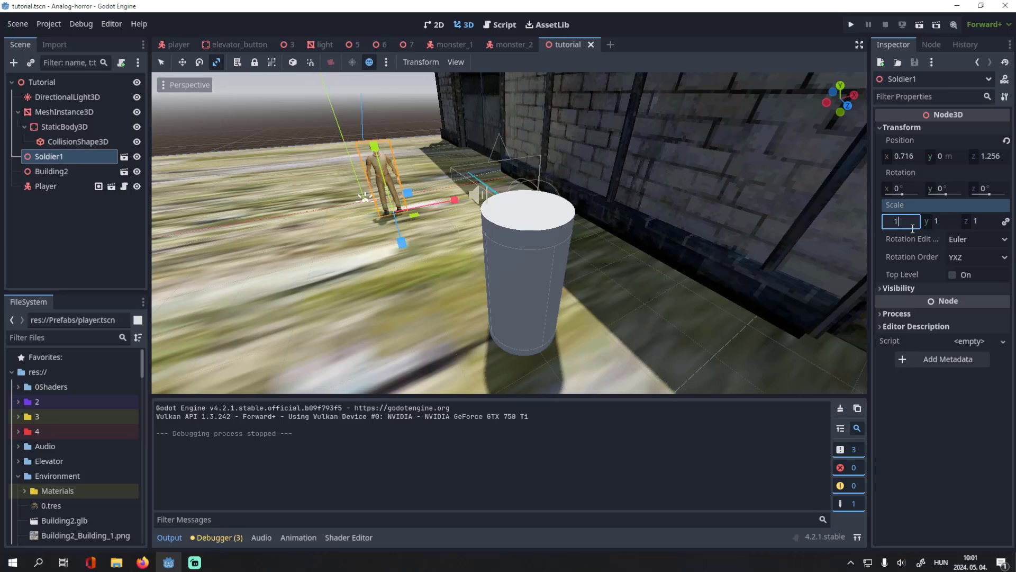
pyautogui.write('1.3')
pyautogui.press('Return')
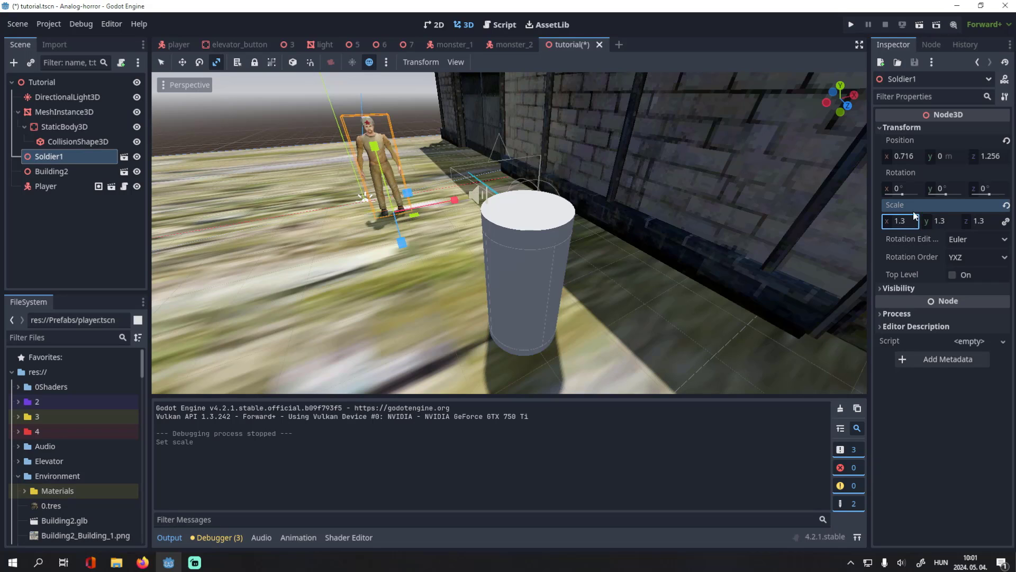
# Enable the Borderless option in the project's display window settings.
pyautogui.click(47, 24)
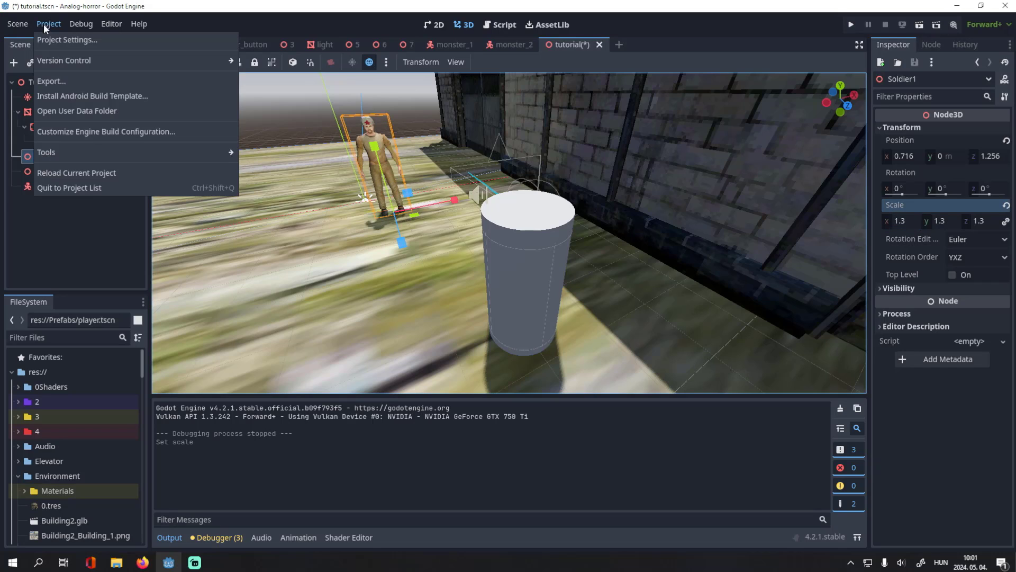
pyautogui.click(71, 38)
pyautogui.click(191, 188)
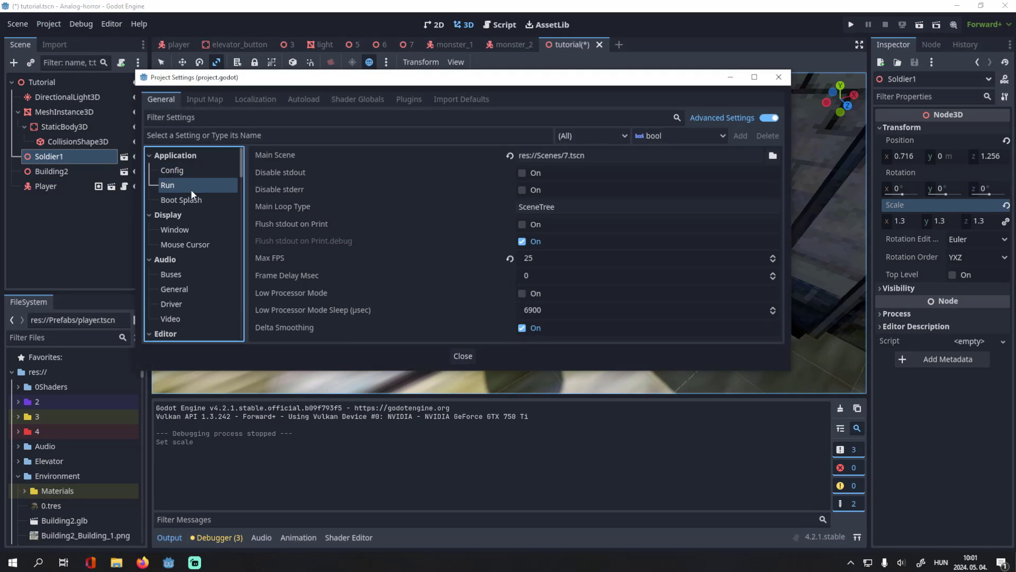
pyautogui.click(181, 229)
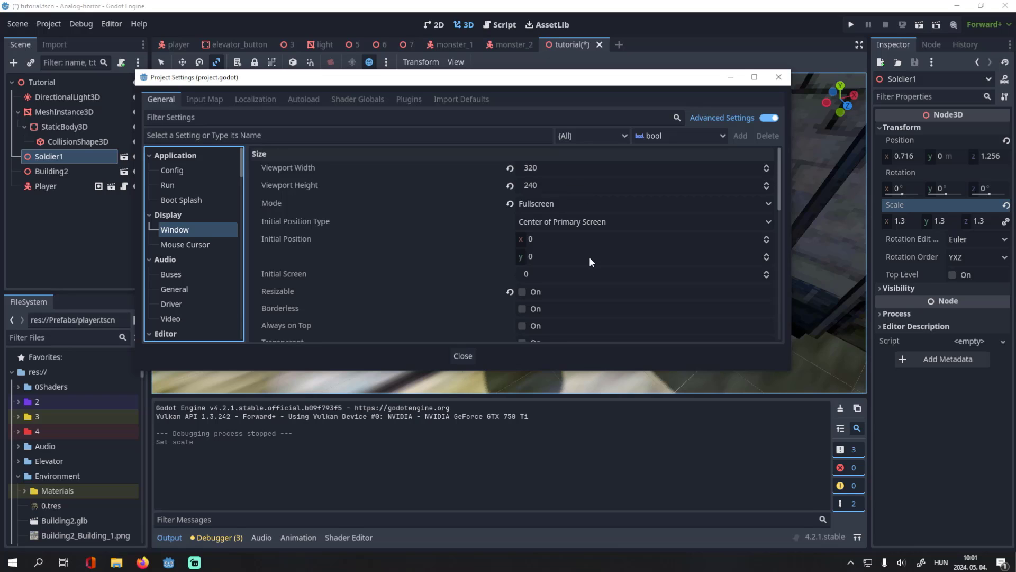
pyautogui.scroll(-2, 589, 257)
pyautogui.click(522, 261)
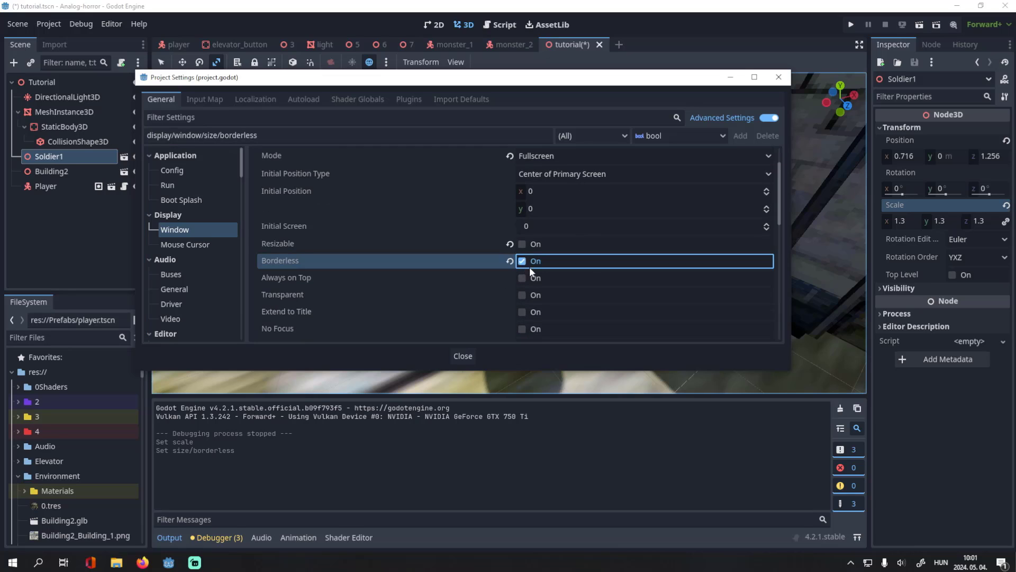
# Examine the project's window stretch settings, including the mode options and the aspect.
pyautogui.scroll(-6, 553, 300)
pyautogui.scroll(-2, 532, 295)
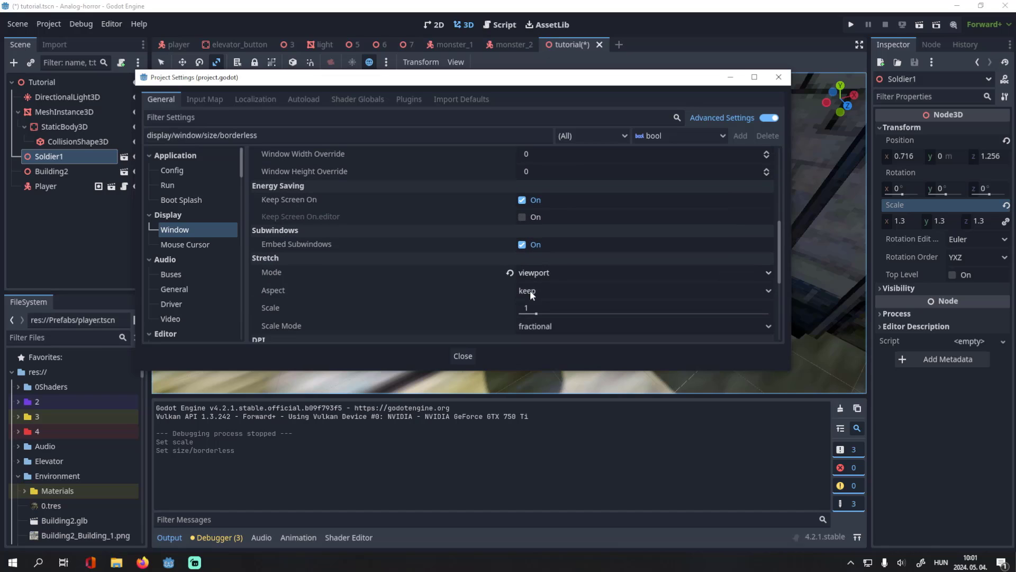
pyautogui.scroll(-1, 591, 236)
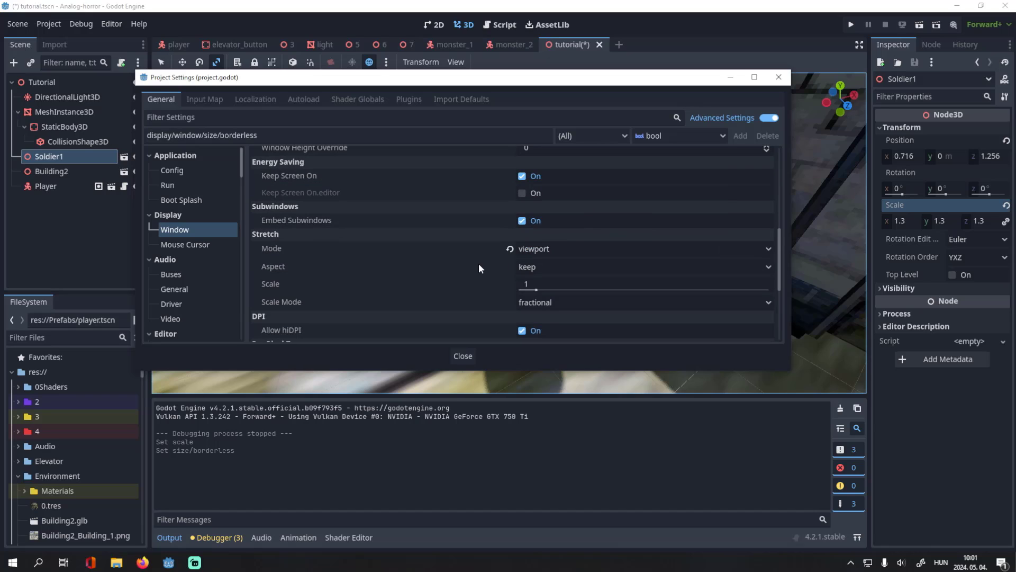
pyautogui.click(579, 247)
pyautogui.click(583, 248)
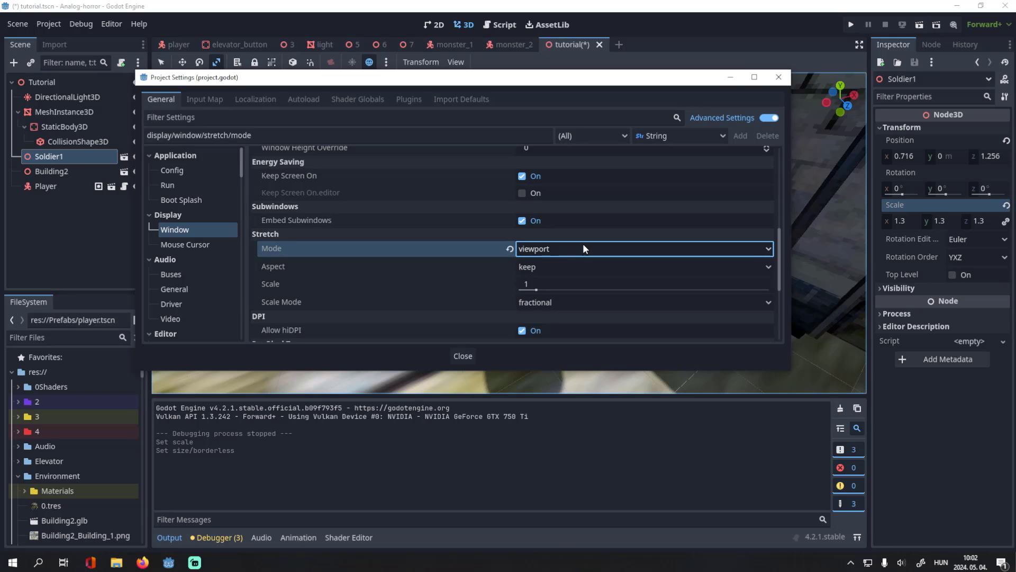
pyautogui.scroll(5, 582, 244)
pyautogui.scroll(-5, 580, 185)
pyautogui.click(559, 249)
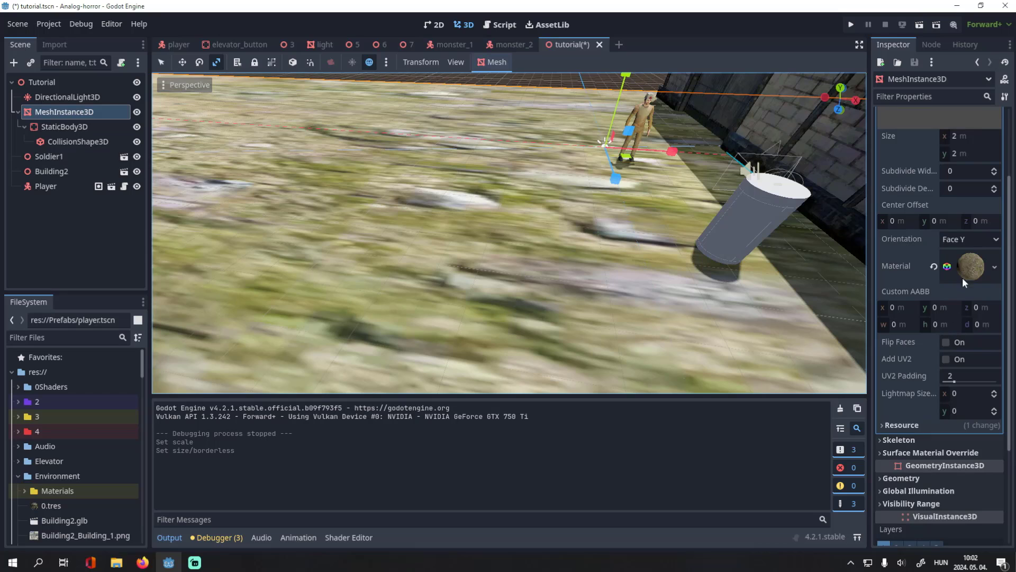
# Set the ground mesh material's texture sampling filter to Nearest Mipmap.
pyautogui.click(963, 273)
pyautogui.scroll(-3, 931, 389)
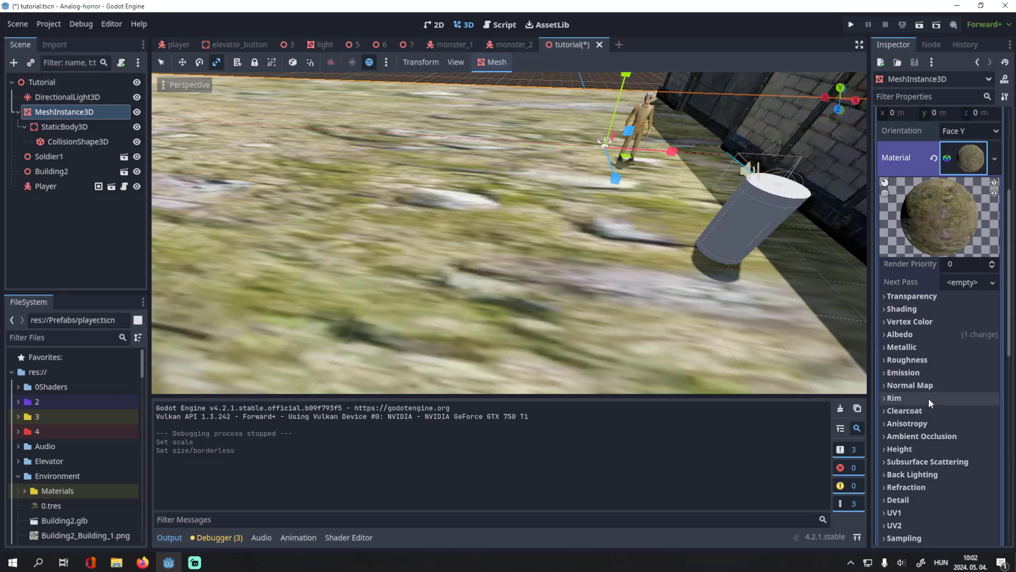
pyautogui.scroll(-3, 929, 397)
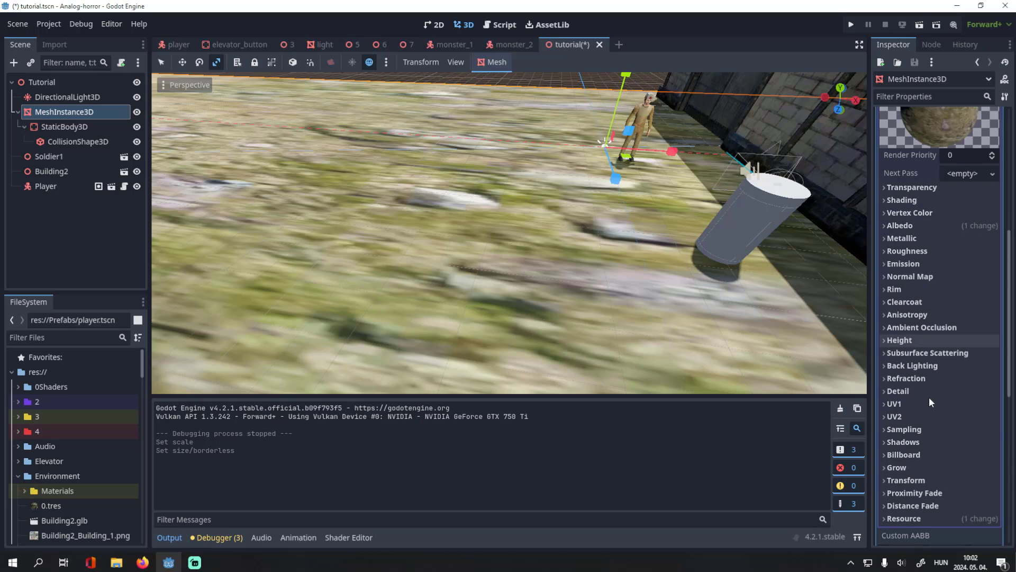
pyautogui.click(925, 429)
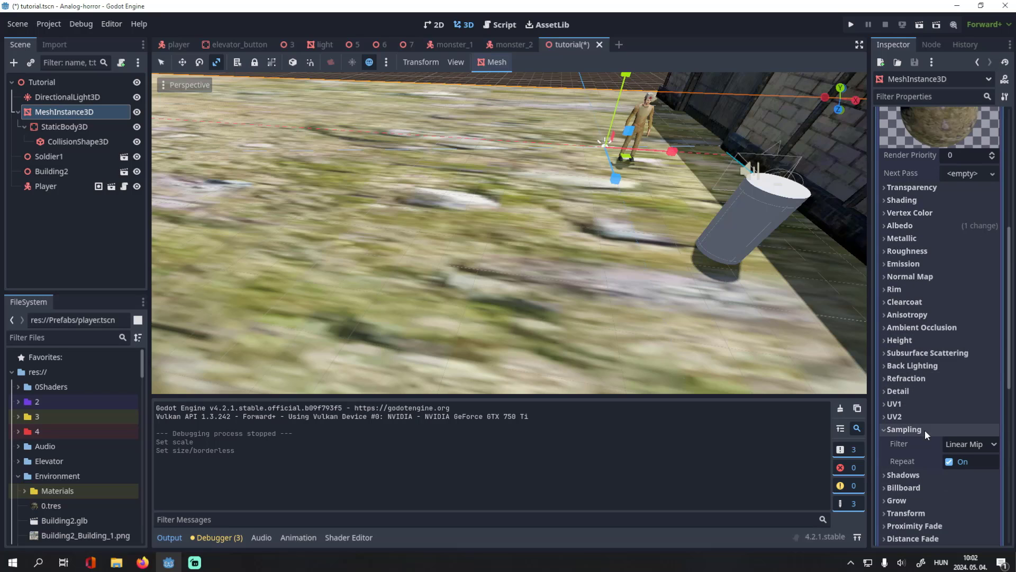
pyautogui.click(963, 444)
pyautogui.click(959, 486)
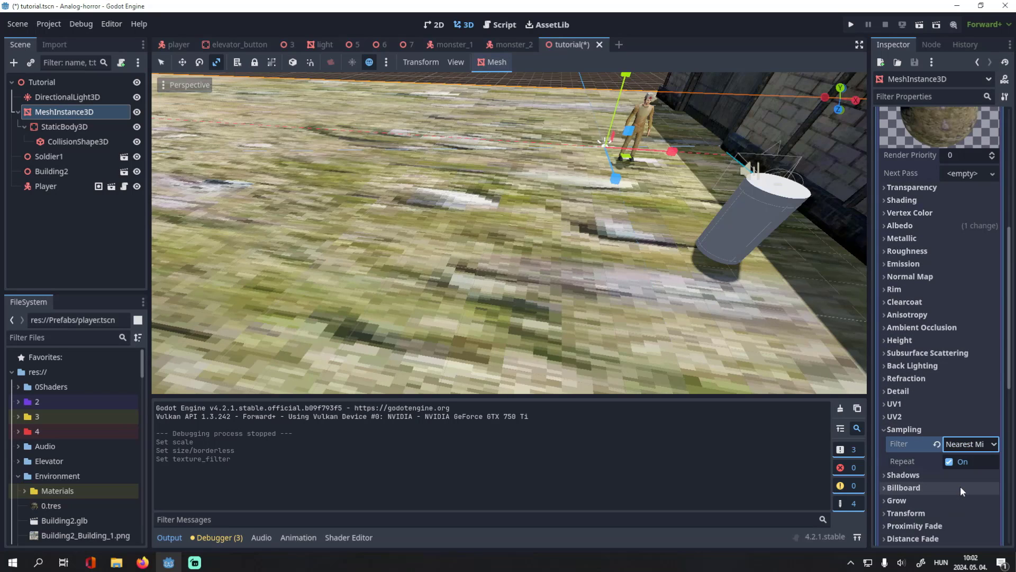
# Try UV1 scales of 50 and 25 on the ground material, settle on 10, and run the tutorial scene to check it.
pyautogui.click(923, 408)
pyautogui.click(911, 434)
pyautogui.write('50')
pyautogui.press('Return')
pyautogui.write('20')
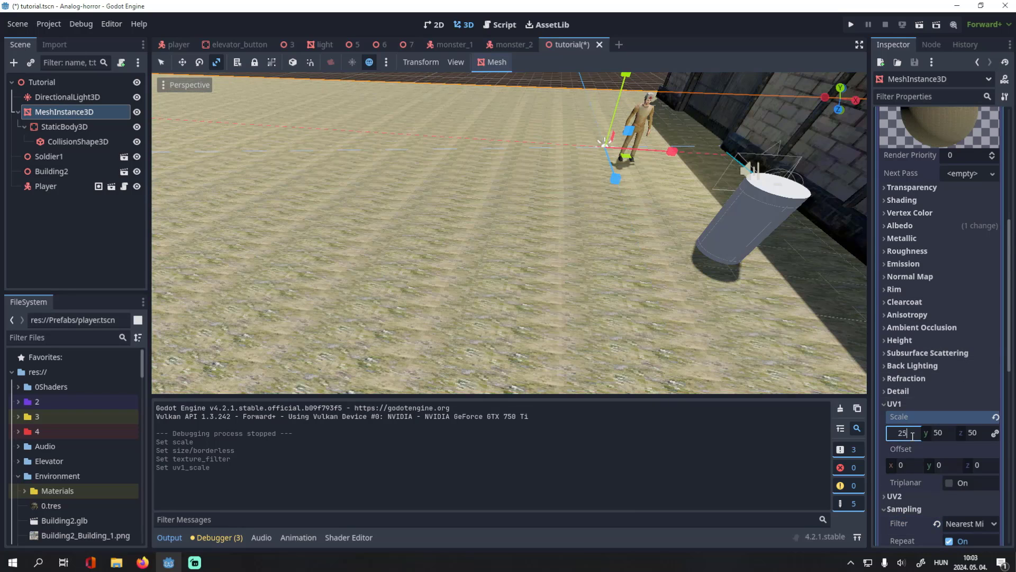
pyautogui.press('Return')
pyautogui.write('10')
pyautogui.press('Return')
pyautogui.rightClick(562, 44)
pyautogui.click(601, 128)
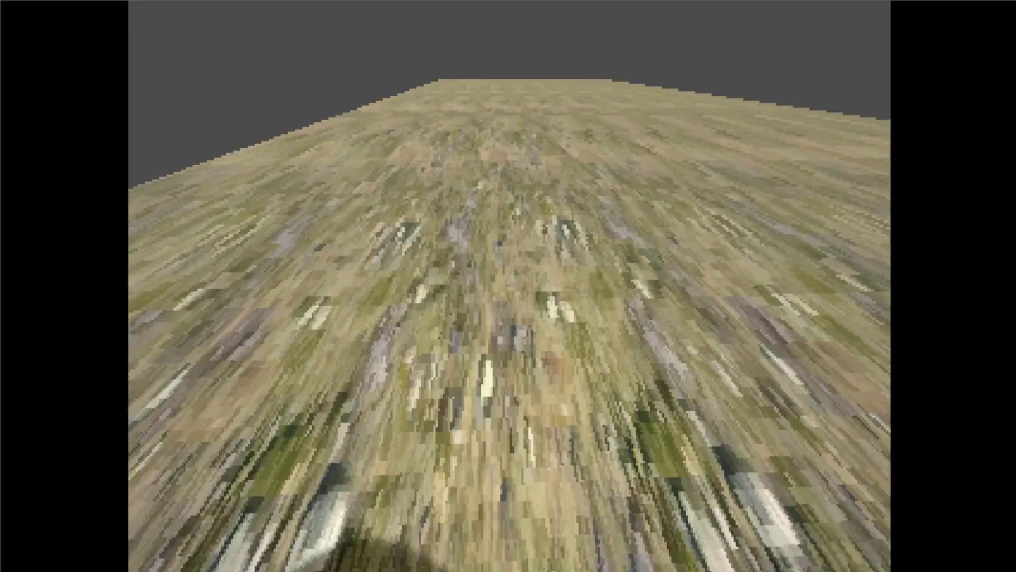
# Try a UV1 scale of 5 on the ground material.
pyautogui.click(902, 433)
pyautogui.write('5')
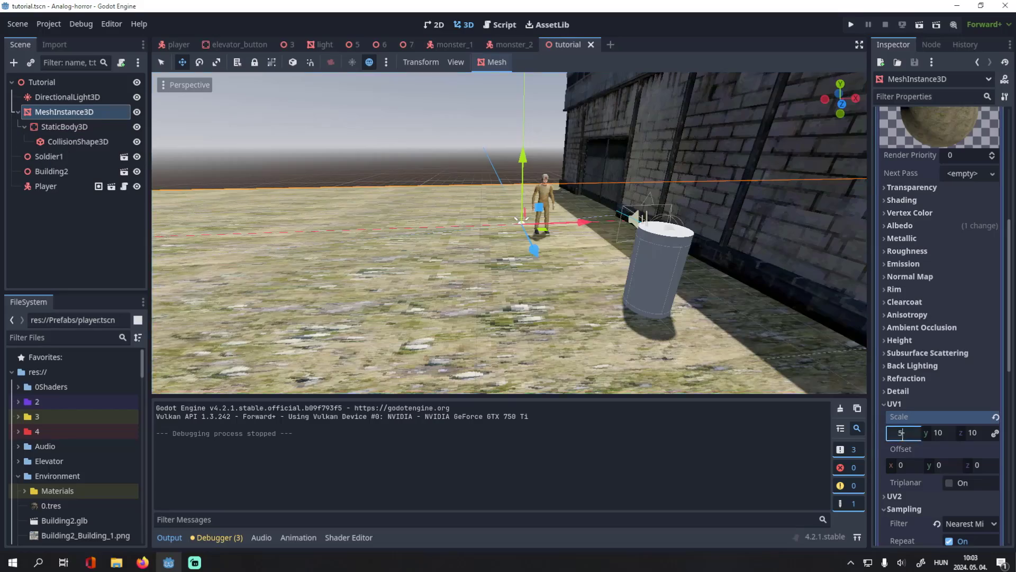
pyautogui.press('Return')
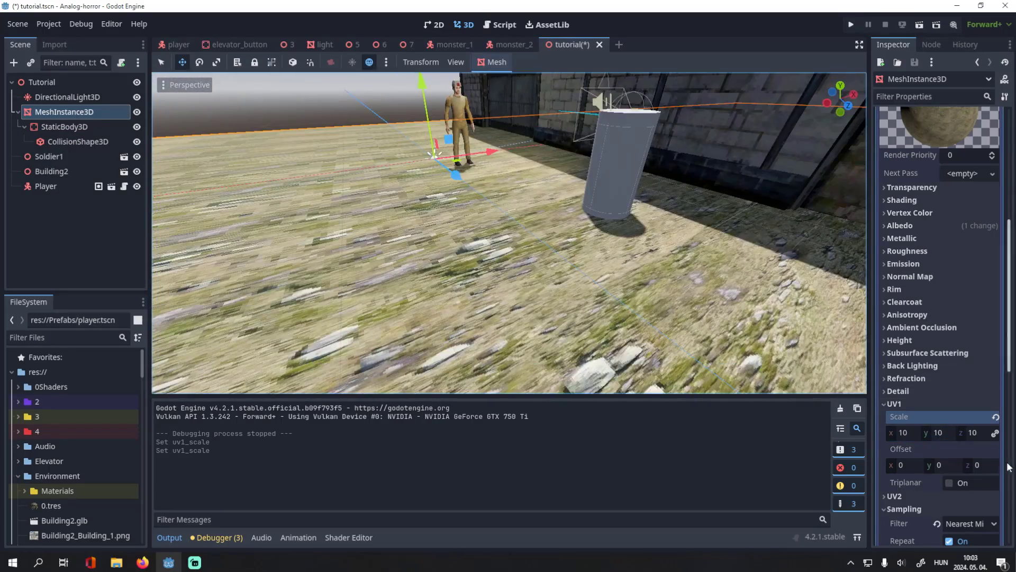
# Unlink the ground material's UV1 scale axes and try Y scale values of 10 and 1, checking the ground texture.
pyautogui.click(995, 433)
pyautogui.click(939, 433)
pyautogui.write('10')
pyautogui.press('Return')
pyautogui.write('1')
pyautogui.press('Return')
pyautogui.moveTo(740, 296); pyautogui.dragTo(510, 286, button='right')
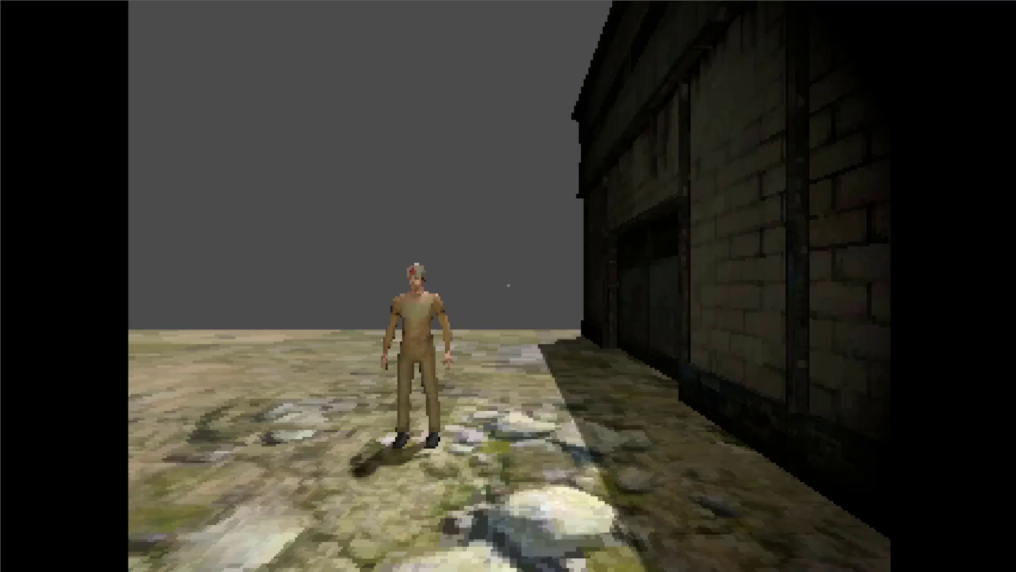
# Walk up to the soldier and around him in the running scene to examine the low-resolution look.
pyautogui.press('w')
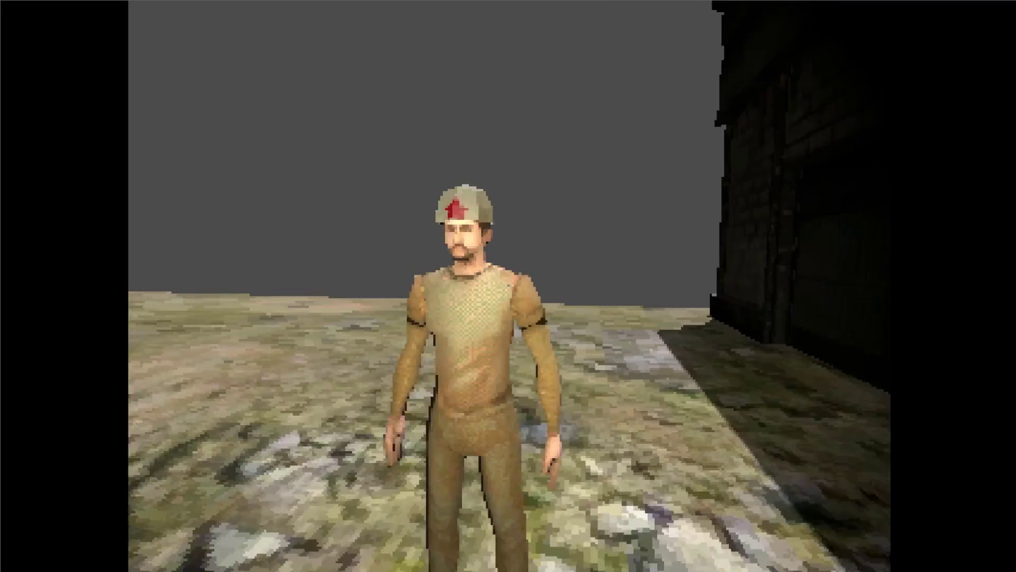
pyautogui.press('a')
pyautogui.press('s')
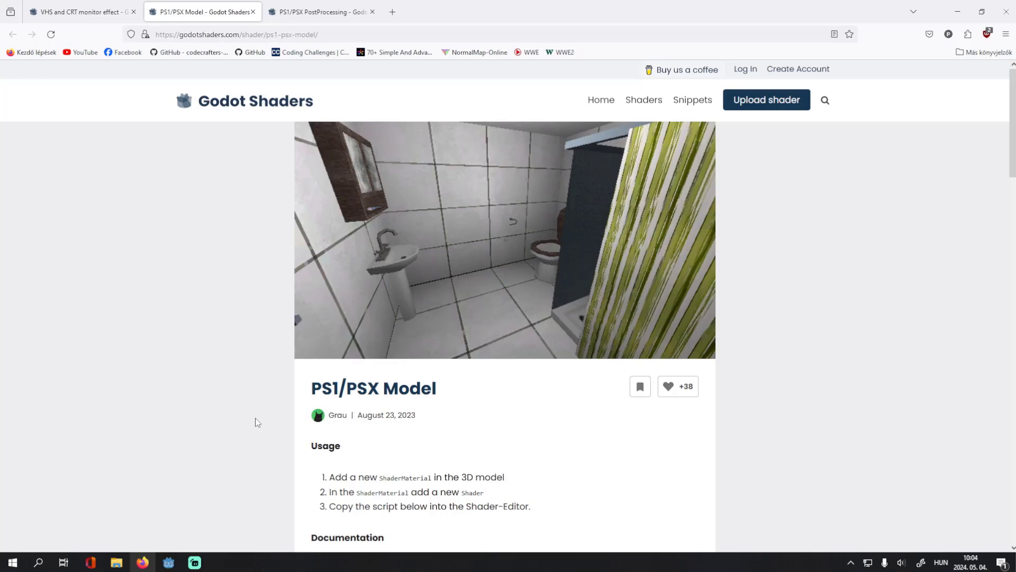
# Look over the PS1/PSX PostProcessing and VHS and CRT monitor effect shader pages, then return to the PS1/PSX Model page.
pyautogui.click(339, 11)
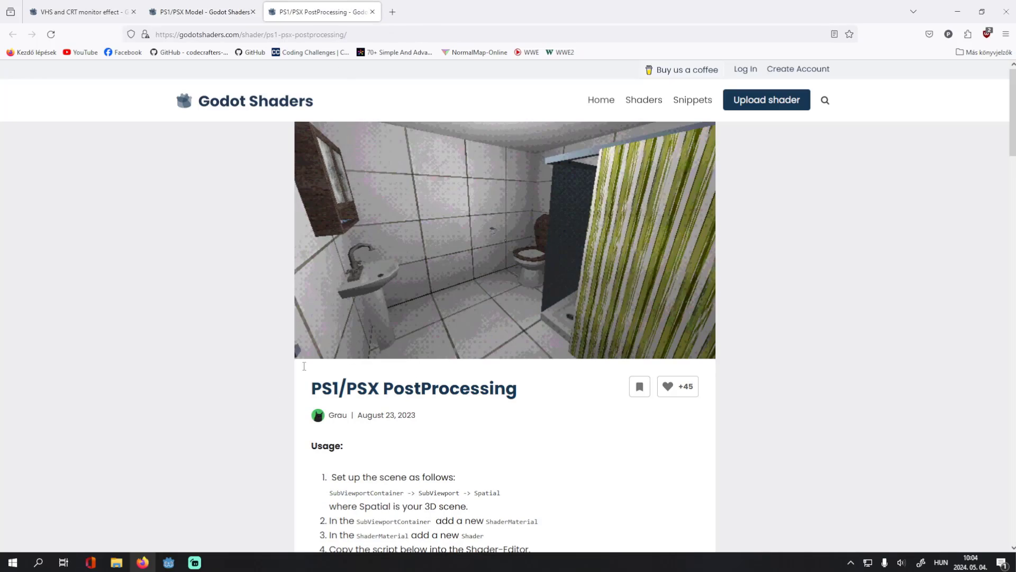
pyautogui.click(86, 7)
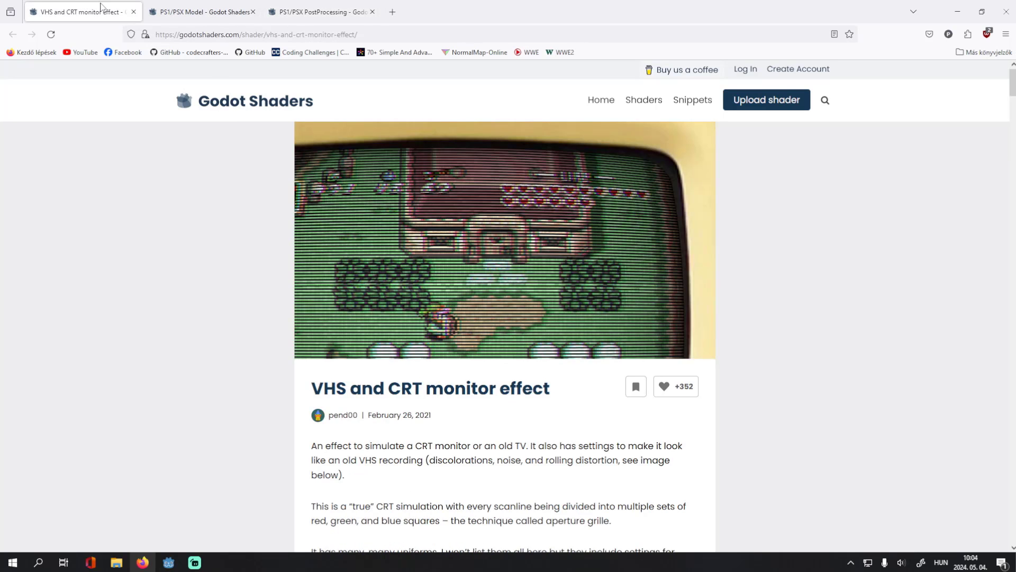
pyautogui.click(165, 5)
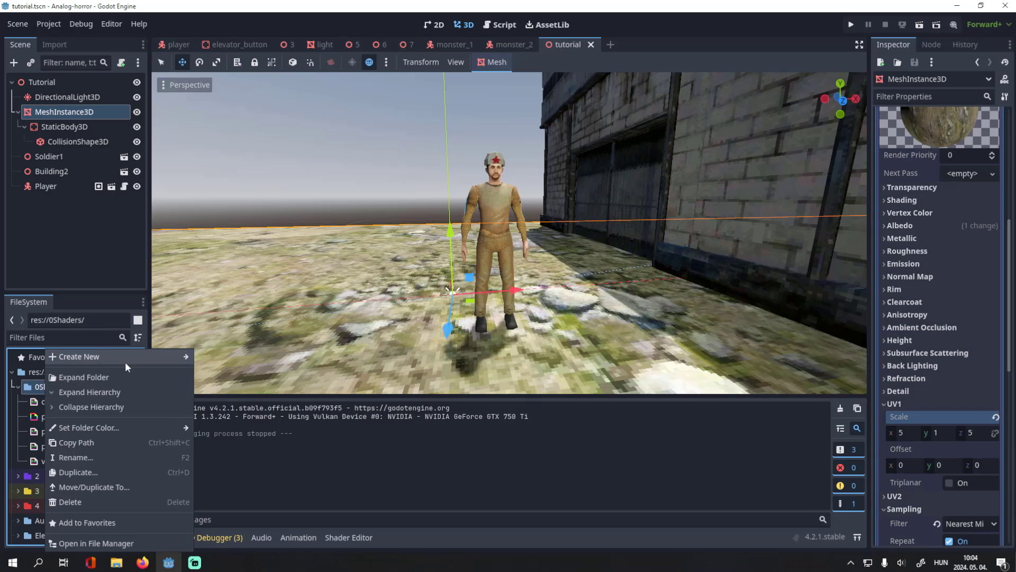
# Create a spatial Shader resource named new_shader.gdshader in the 0Shaders folder.
pyautogui.moveTo(125, 364)
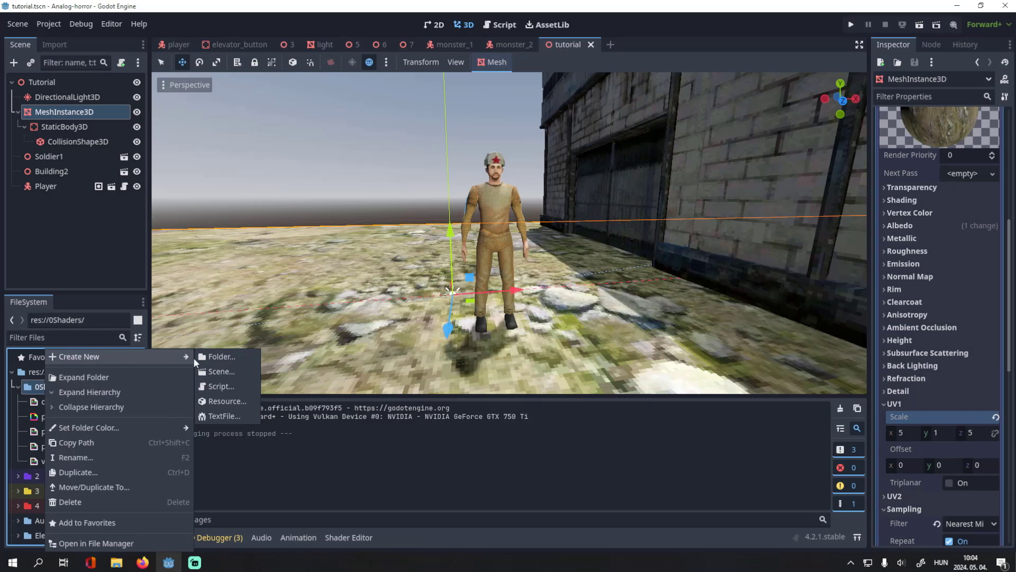
pyautogui.click(219, 401)
pyautogui.write('shad')
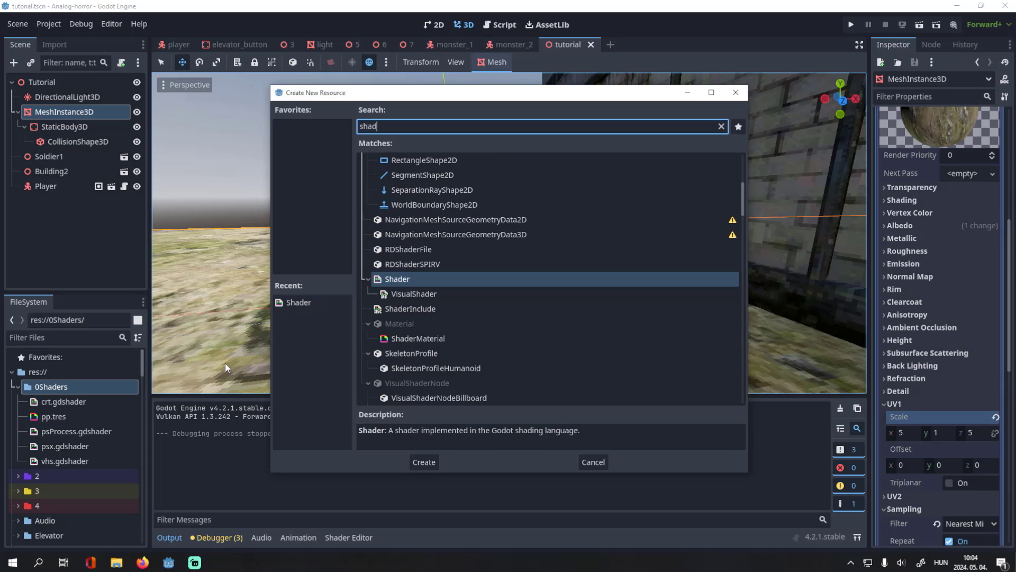
pyautogui.doubleClick(413, 280)
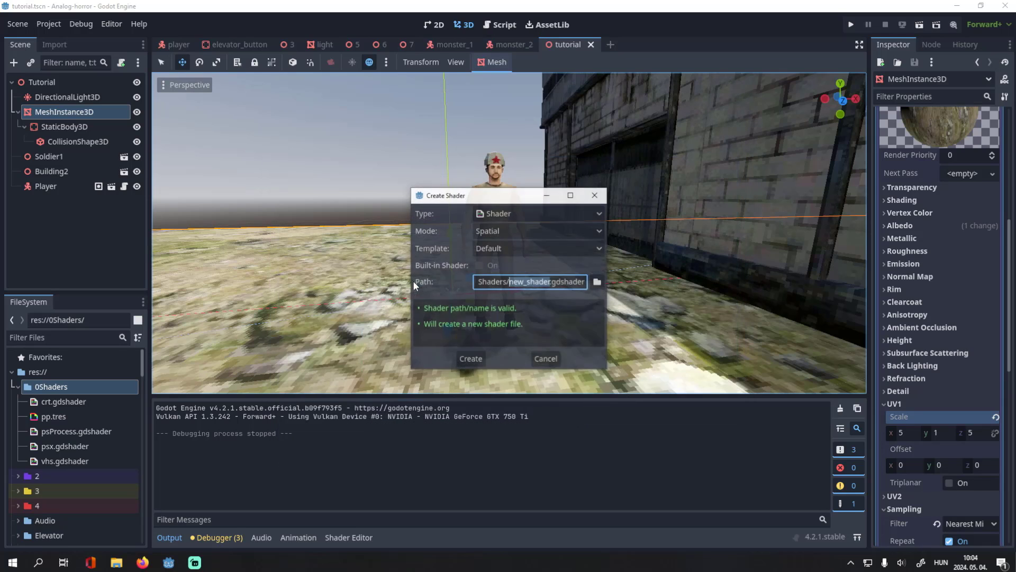
pyautogui.click(468, 359)
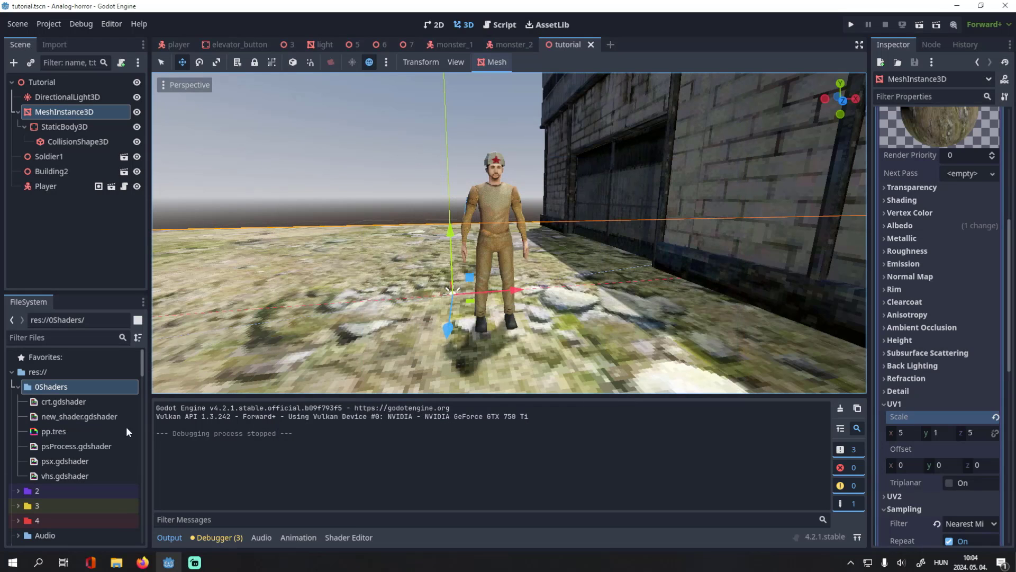
# Open new_shader.gdshader in the shader editor and clear all of its default code.
pyautogui.doubleClick(61, 417)
pyautogui.click(344, 445)
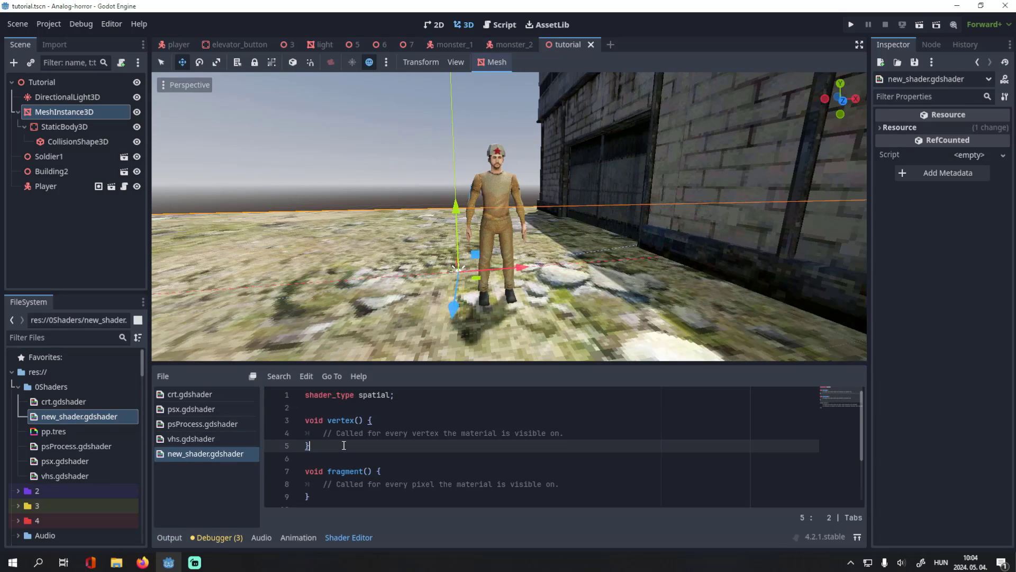
pyautogui.hotkey('ctrl', 'a')
pyautogui.press('BackSpace')
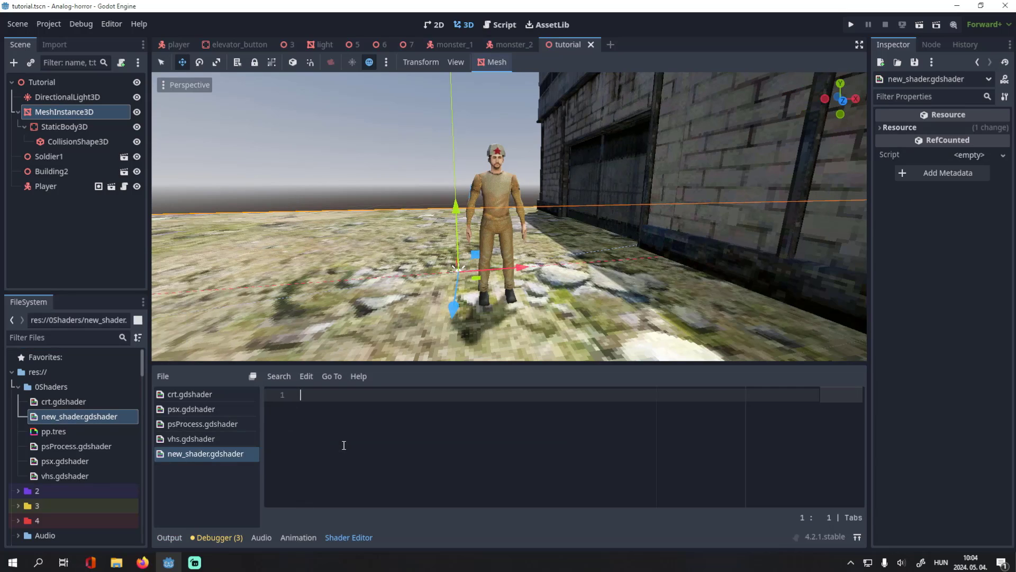
# Copy the full PS1/PSX Model shader code from the Godot Shaders page in the browser and paste it into new_shader.gdshader in Godot.
pyautogui.click(140, 521)
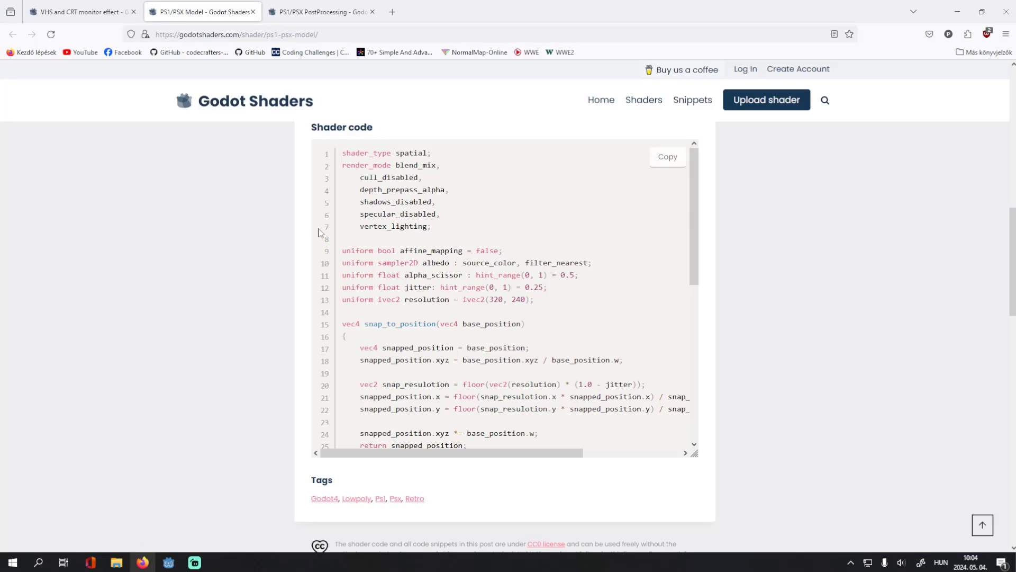
pyautogui.scroll(3, 359, 246)
pyautogui.moveTo(341, 263); pyautogui.dragTo(566, 305)
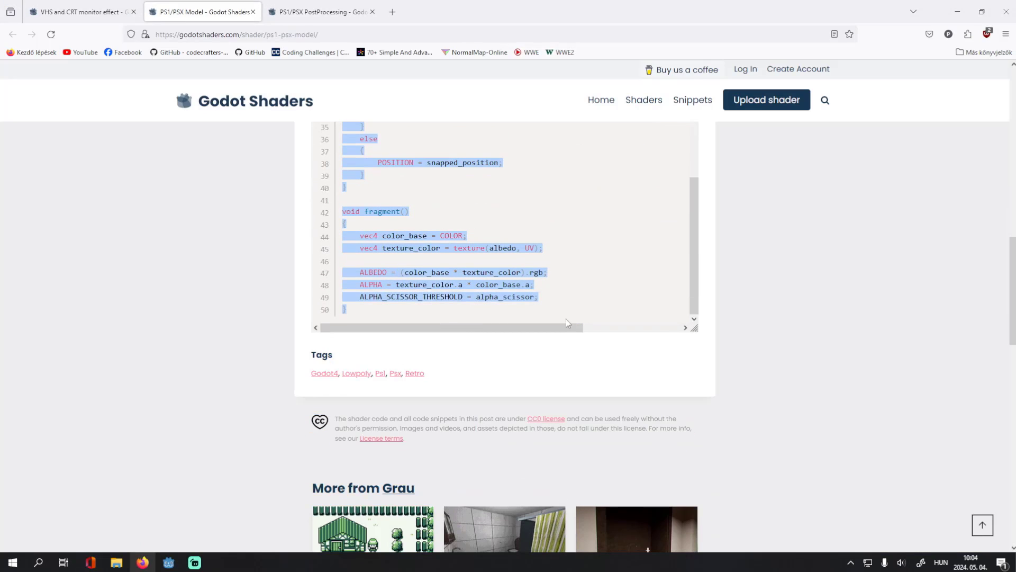
pyautogui.hotkey('ctrl', 'c')
pyautogui.click(169, 562)
pyautogui.hotkey('ctrl', 'v')
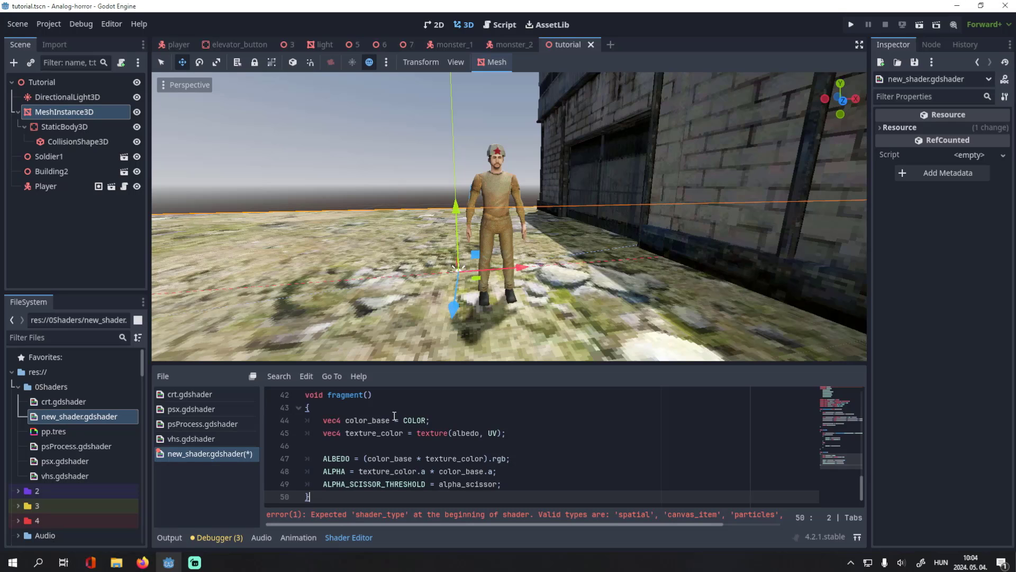
pyautogui.scroll(14, 395, 426)
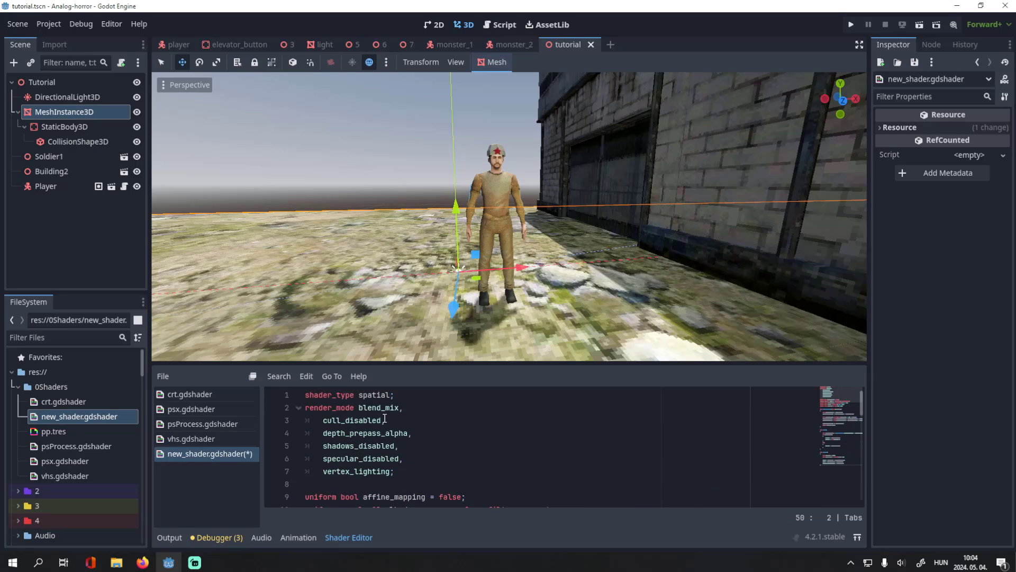
# Delete new_shader.gdshader from the 0Shaders folder.
pyautogui.click(54, 418)
pyautogui.press('Delete')
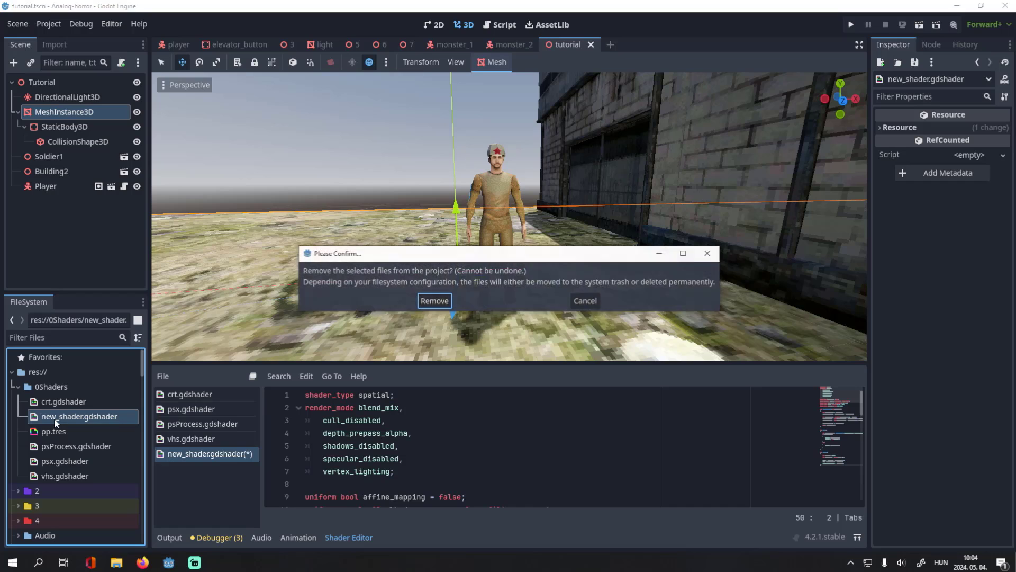
pyautogui.press('Escape')
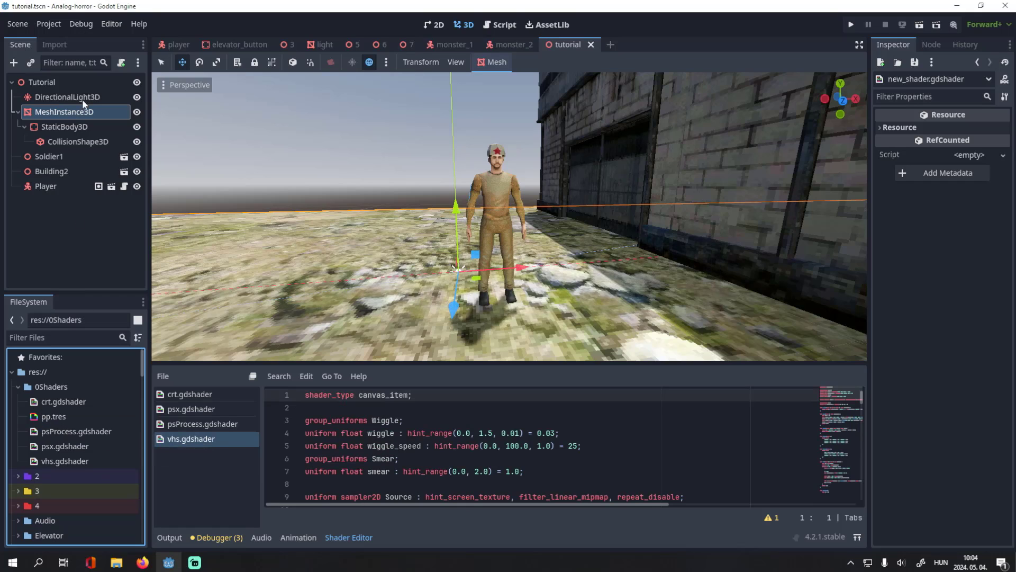
# Enable Editable Children on the Soldier1 instance and select its male_player mesh node.
pyautogui.click(68, 156)
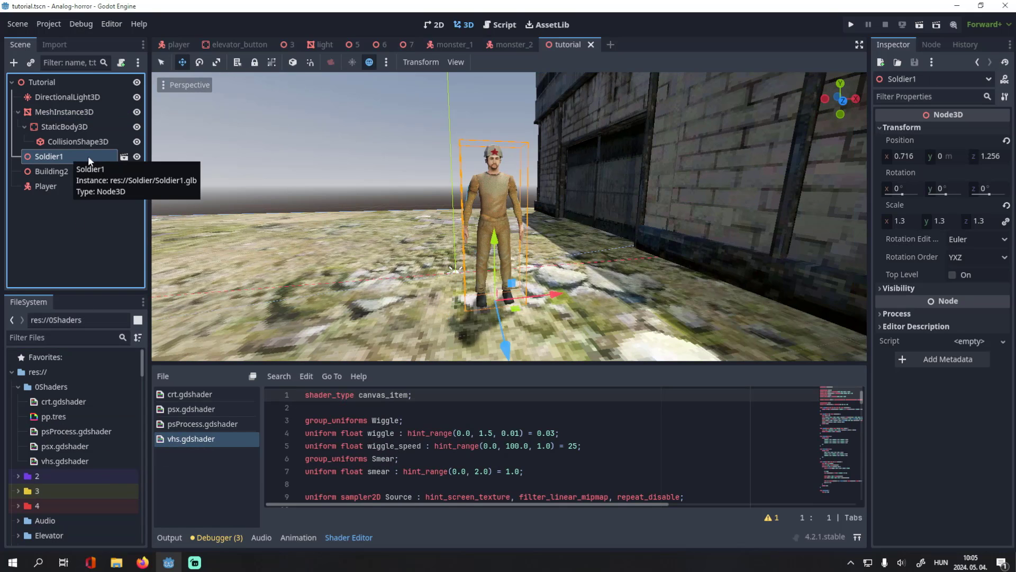
pyautogui.rightClick(88, 155)
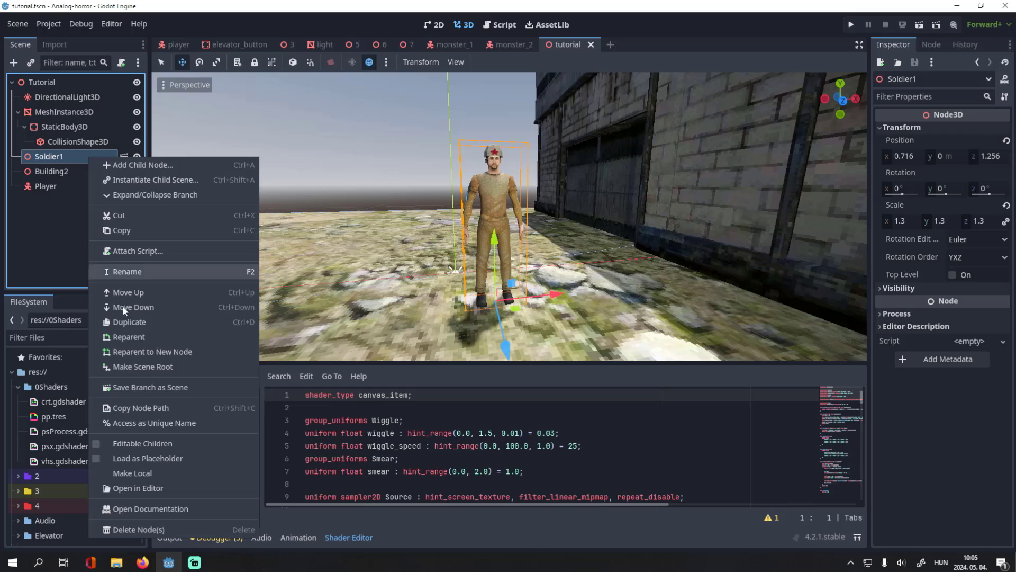
pyautogui.click(135, 443)
pyautogui.click(84, 201)
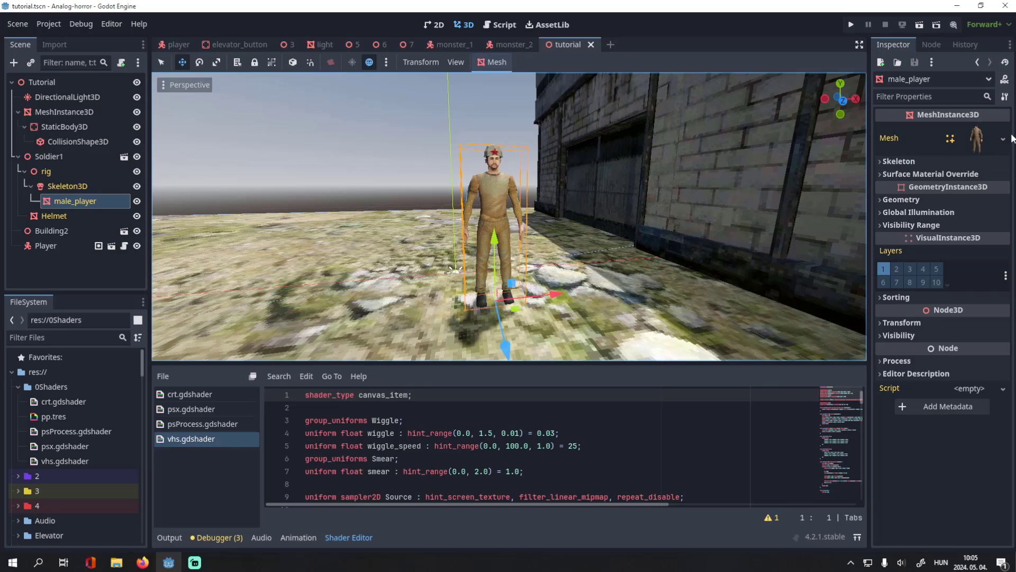
# Make male_player's mesh and its Surface 0 material unique.
pyautogui.click(1003, 144)
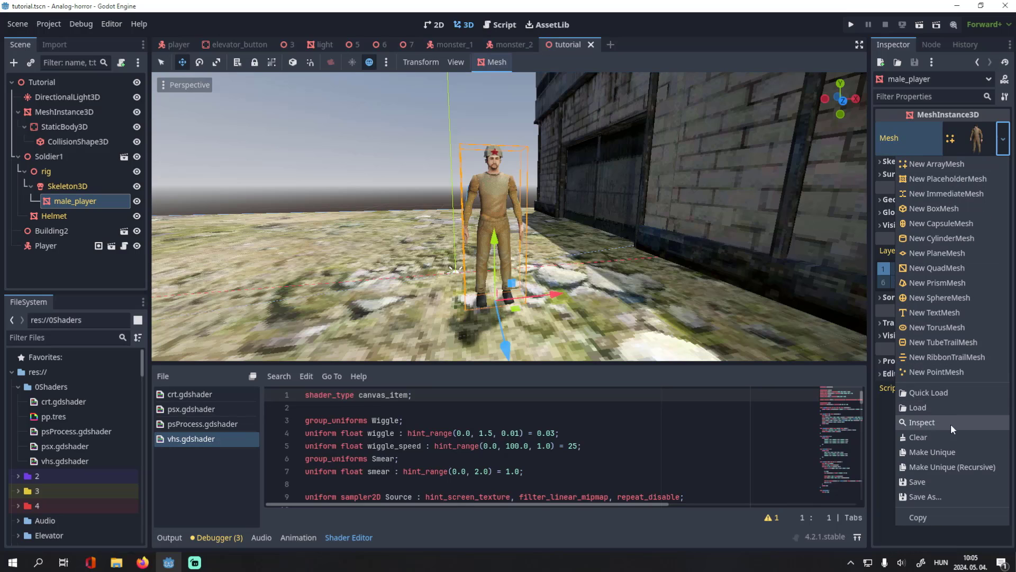
pyautogui.click(943, 452)
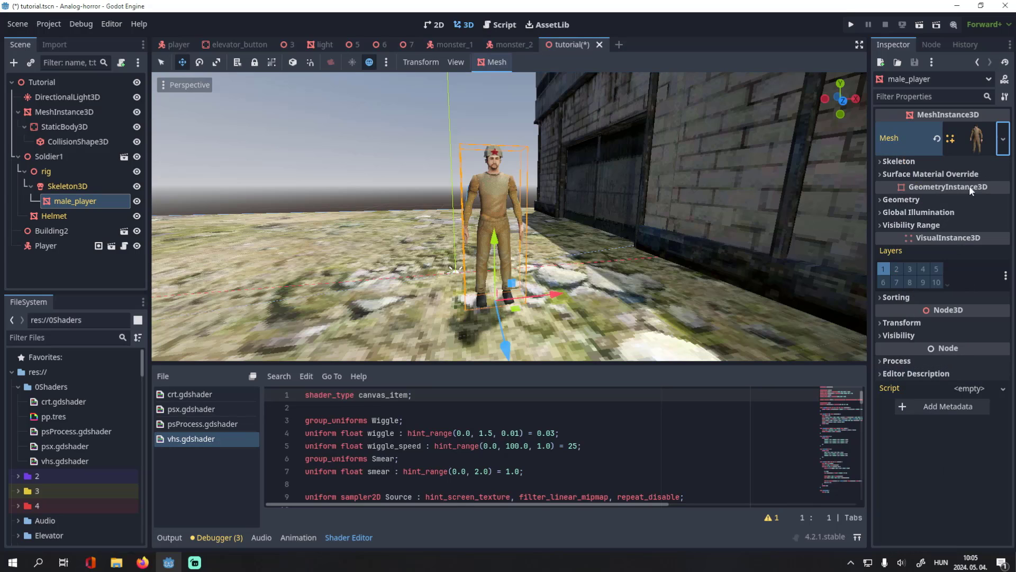
pyautogui.click(974, 141)
pyautogui.click(908, 361)
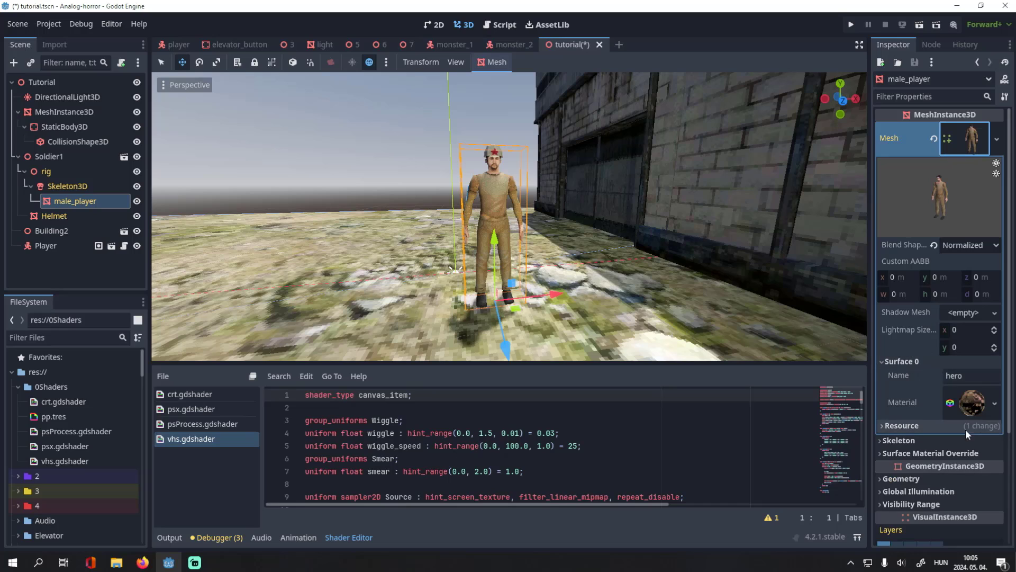
pyautogui.click(996, 400)
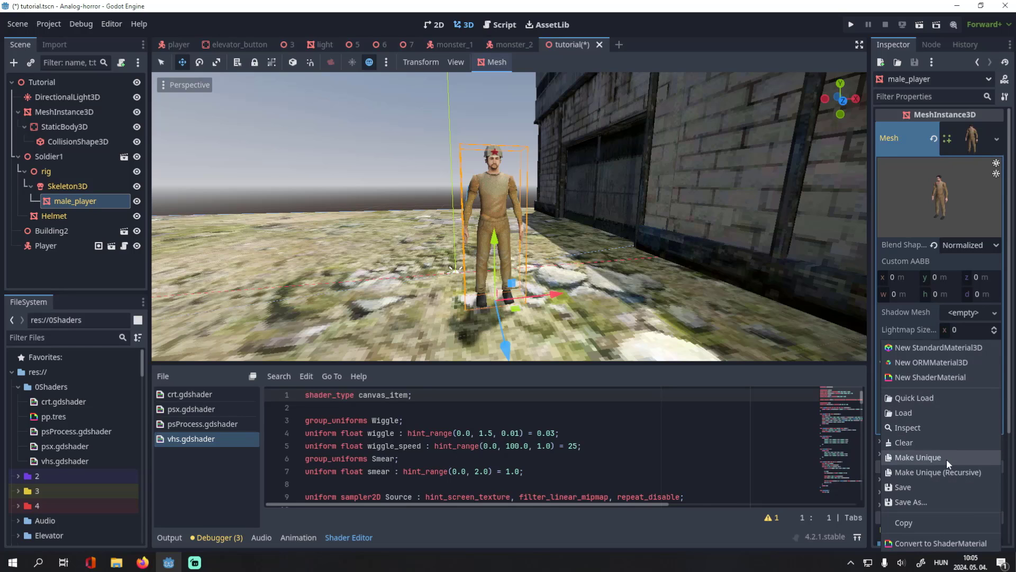
pyautogui.click(946, 458)
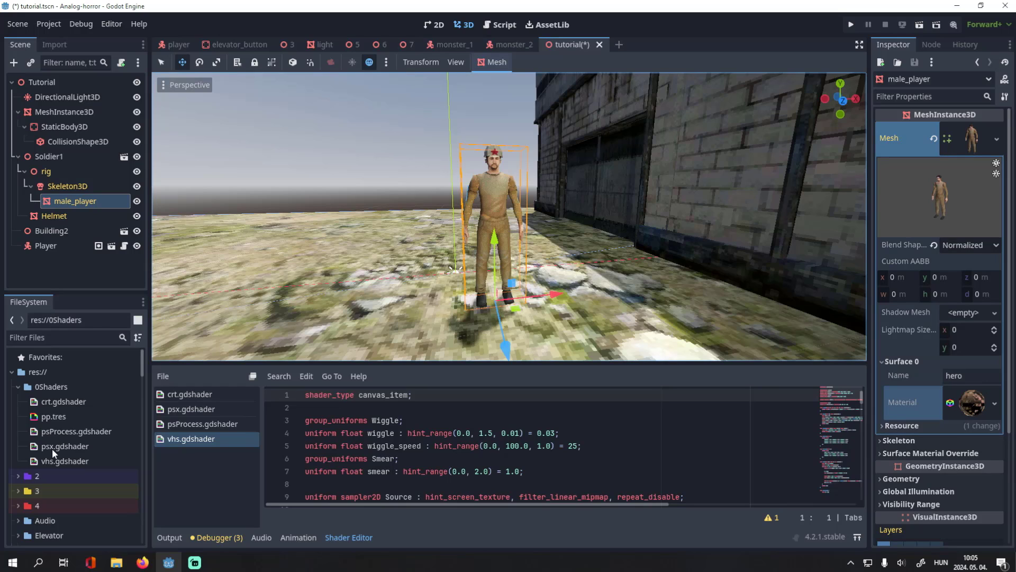
# Apply psx.gdshader to male_player's Surface 0 material and check the soldier up close.
pyautogui.moveTo(51, 449); pyautogui.dragTo(978, 412)
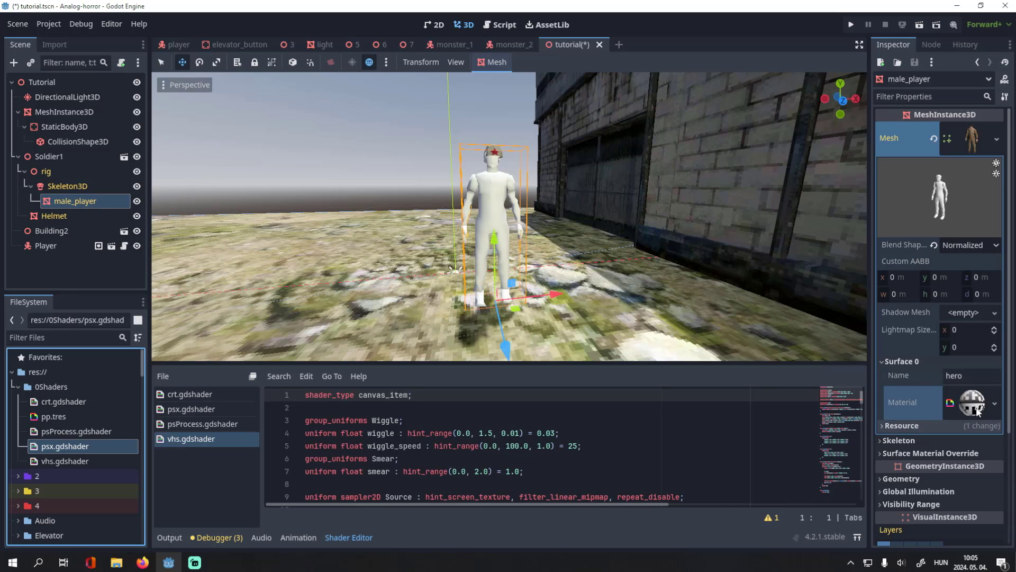
pyautogui.moveTo(635, 177); pyautogui.dragTo(656, 170, button='right')
pyautogui.press('w')
pyautogui.press('a')
pyautogui.press('s')
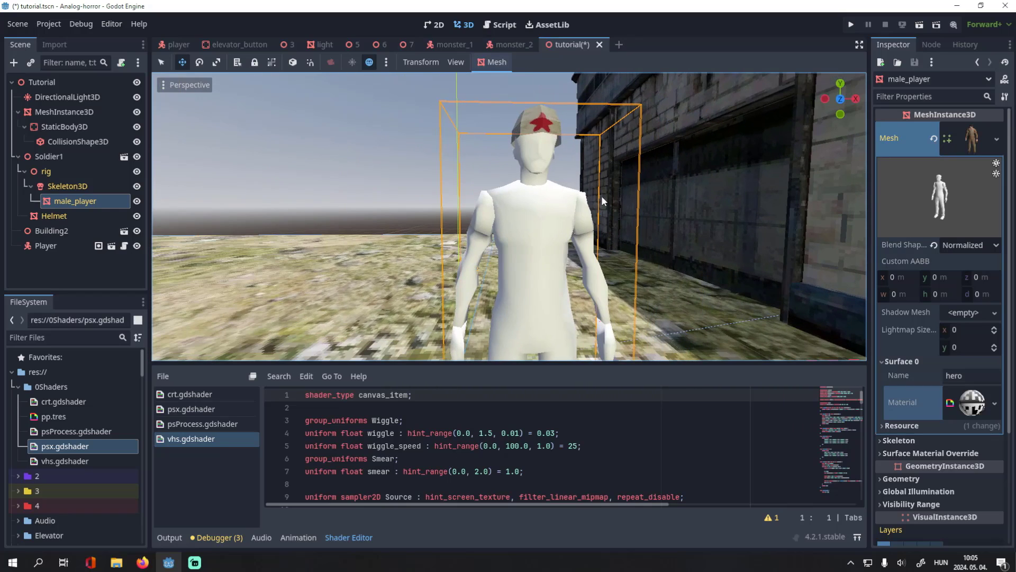
# Assign Soldier1_man_t256.png as the Albedo texture in the soldier material's shader parameters.
pyautogui.click(970, 399)
pyautogui.scroll(-5, 964, 392)
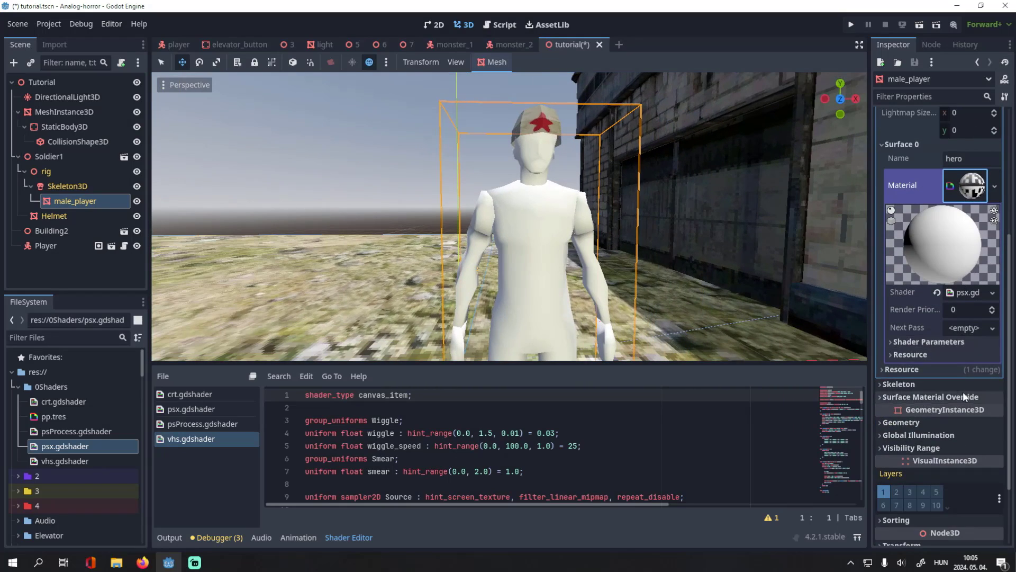
pyautogui.click(936, 341)
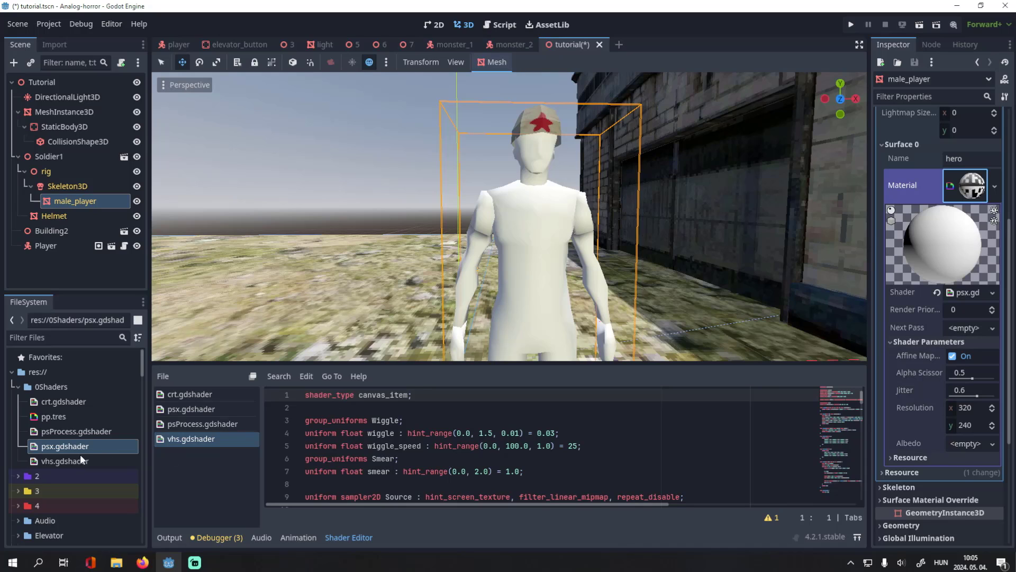
pyautogui.scroll(-5, 71, 445)
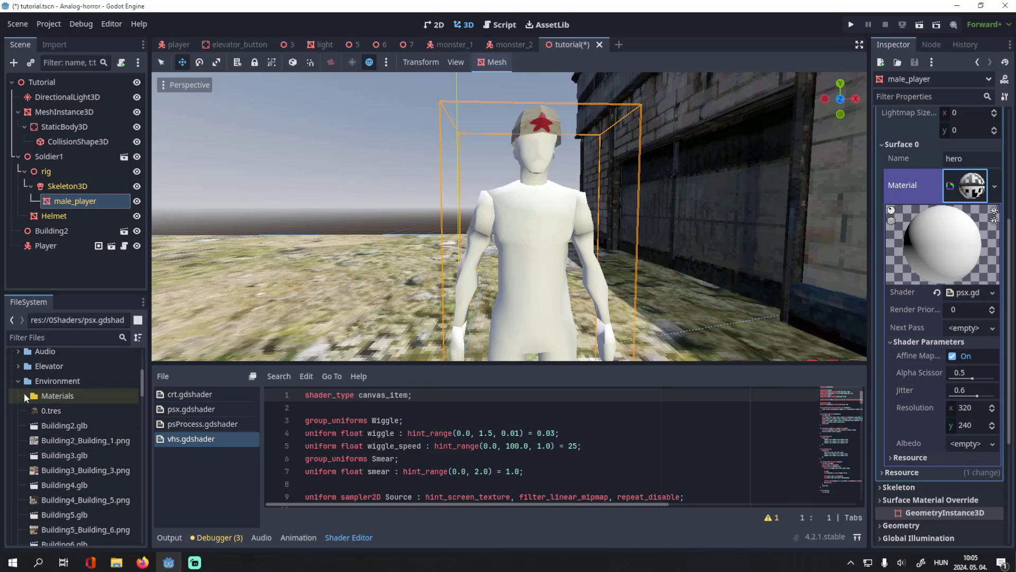
pyautogui.click(18, 381)
pyautogui.scroll(-6, 16, 452)
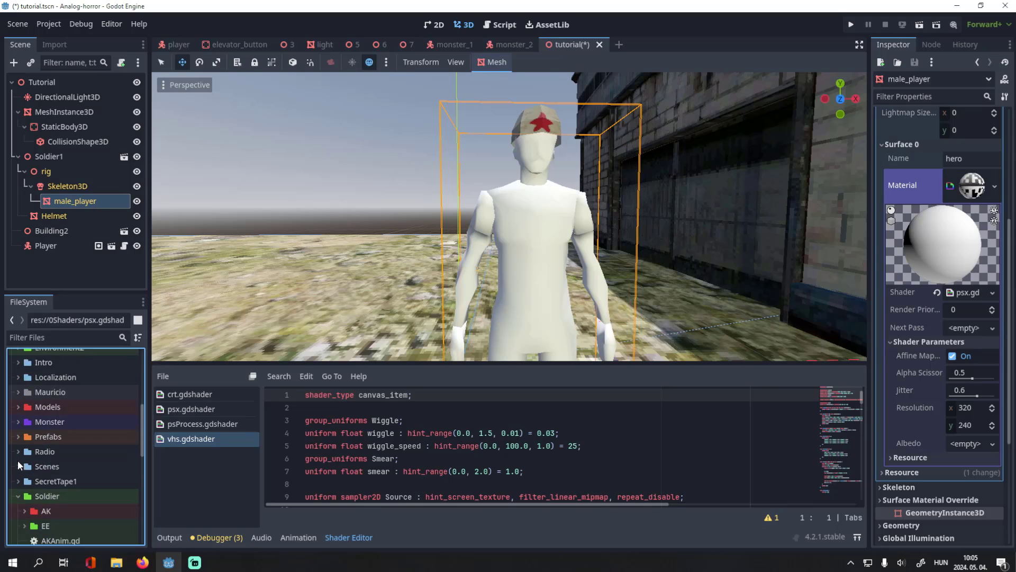
pyautogui.moveTo(71, 453); pyautogui.dragTo(966, 446)
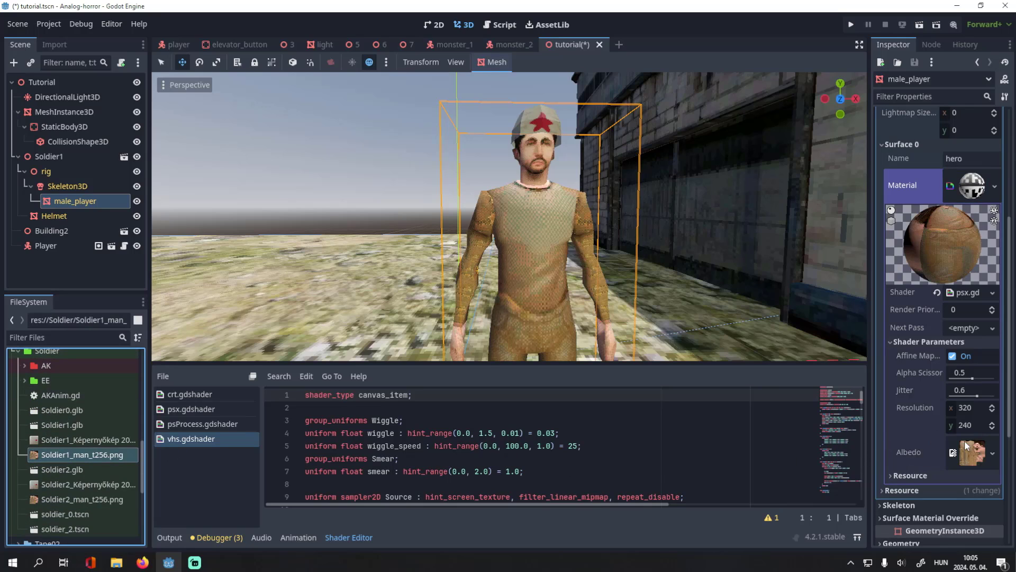
# Raise the soldier material's Jitter shader parameter to 0.776 and view the effect from different distances.
pyautogui.press('s')
pyautogui.moveTo(791, 329); pyautogui.dragTo(790, 328, button='right')
pyautogui.press('w')
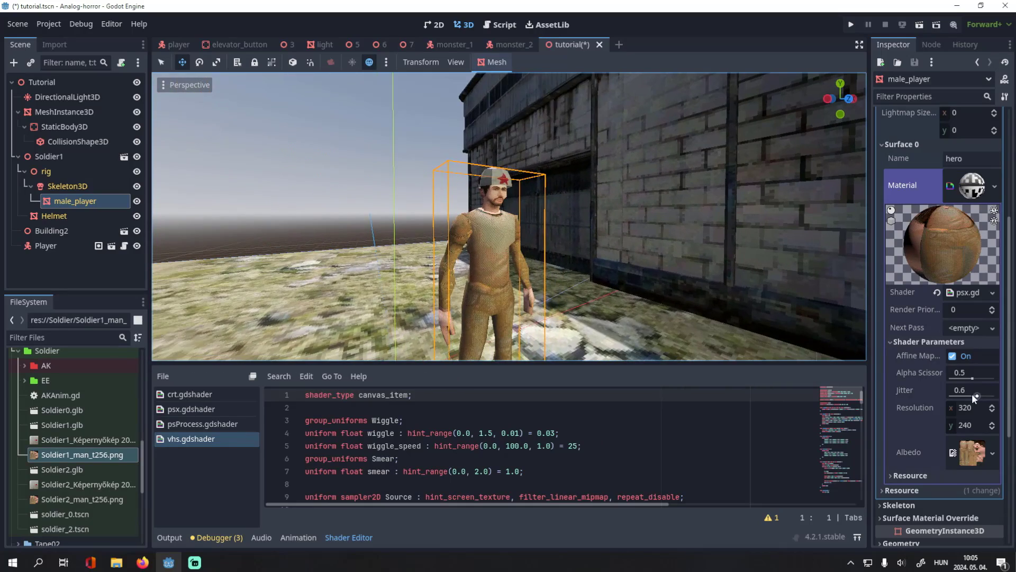
pyautogui.moveTo(973, 395); pyautogui.dragTo(985, 397)
pyautogui.scroll(-5, 509, 217)
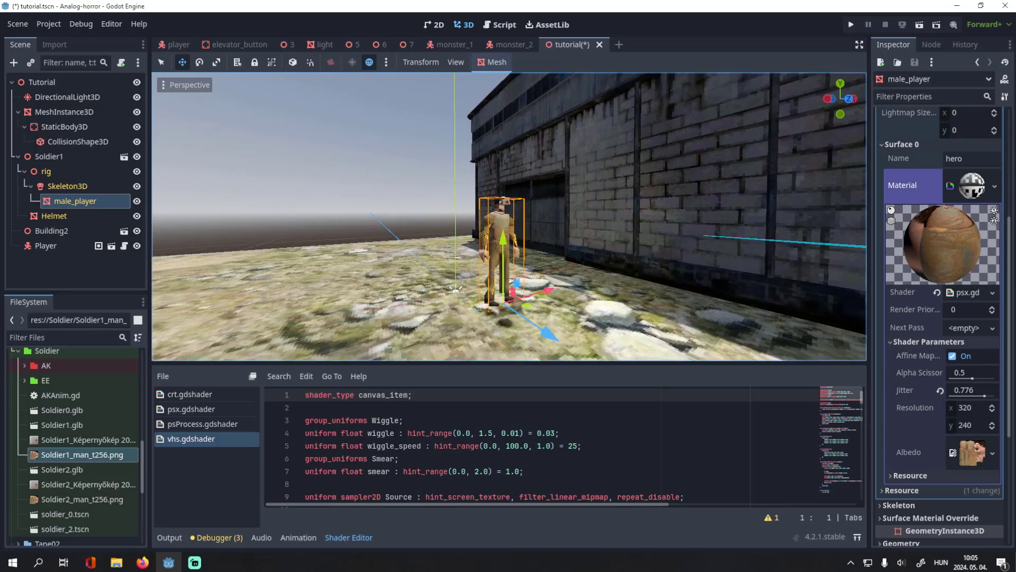
pyautogui.scroll(10, 509, 217)
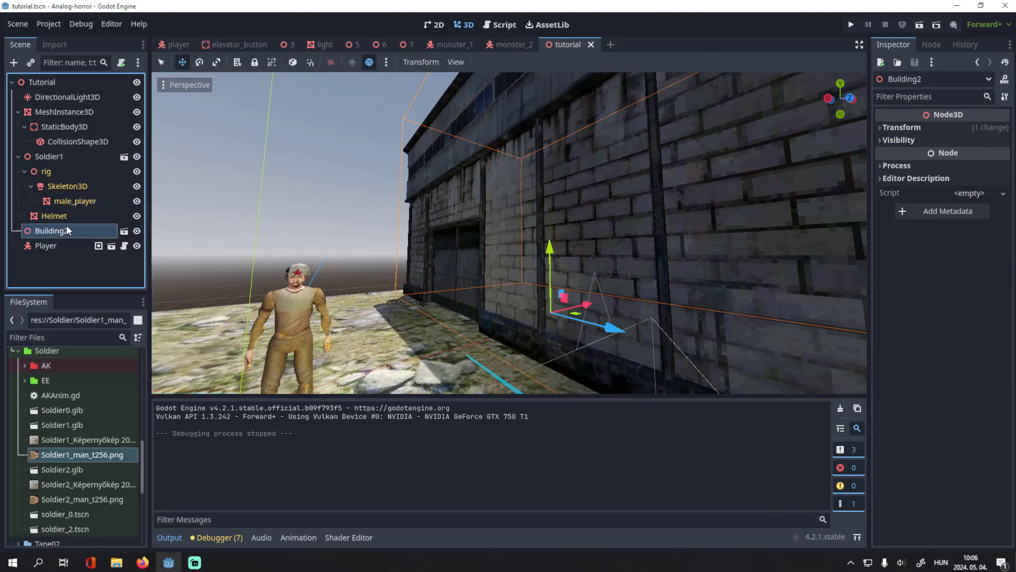
# Enable editable children on Building2 and make the mesh of its Building_1 child unique.
pyautogui.rightClick(66, 230)
pyautogui.click(119, 459)
pyautogui.click(58, 246)
pyautogui.click(1003, 139)
pyautogui.click(953, 437)
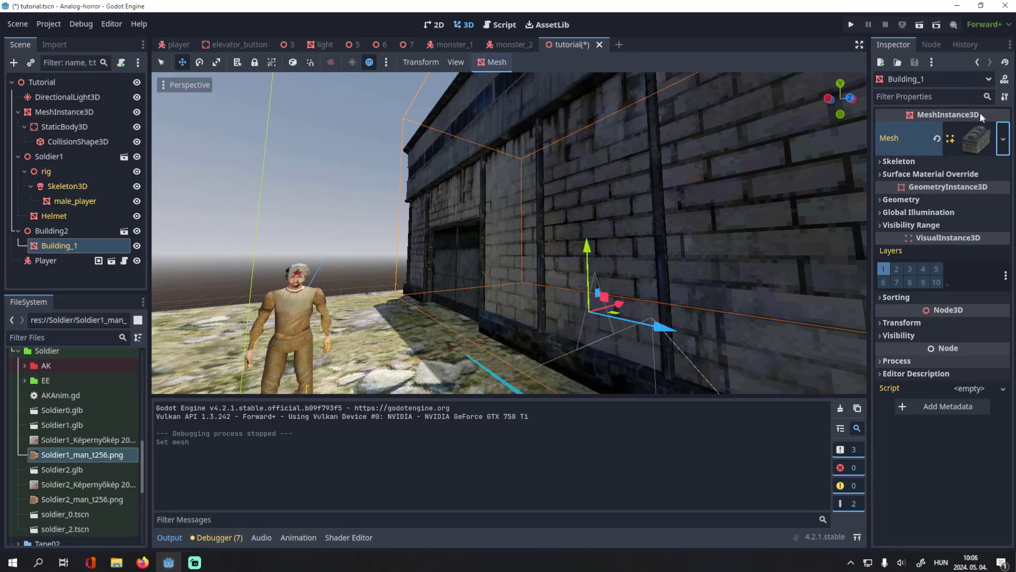
# Make the Surface 0 material of Building_1's mesh unique.
pyautogui.click(978, 138)
pyautogui.click(980, 380)
pyautogui.click(997, 422)
pyautogui.click(955, 457)
# Apply psx.gdshader from the 0Shaders folder to Building_1's Surface 0 material.
pyautogui.scroll(1, 30, 381)
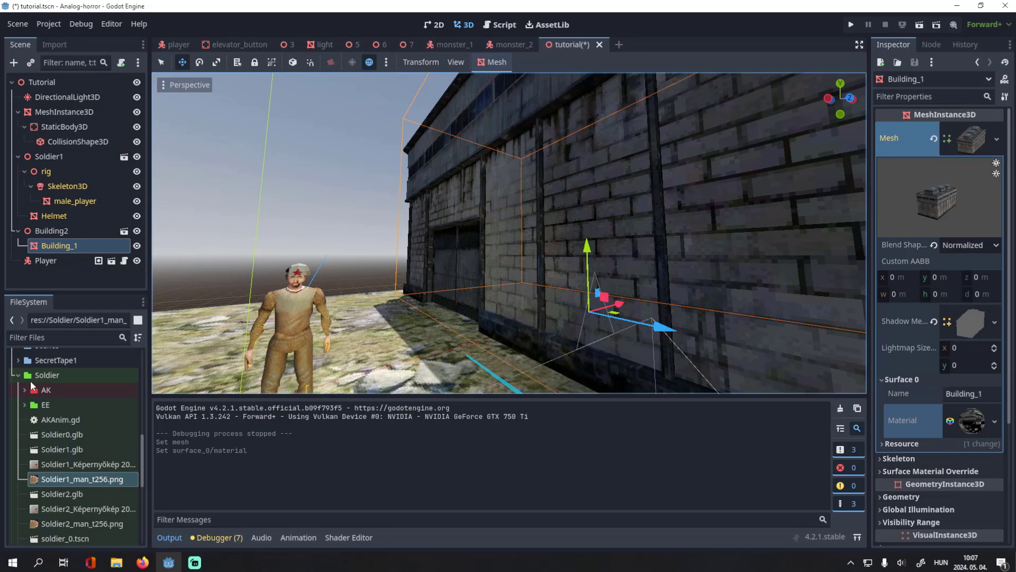
pyautogui.scroll(10, 22, 413)
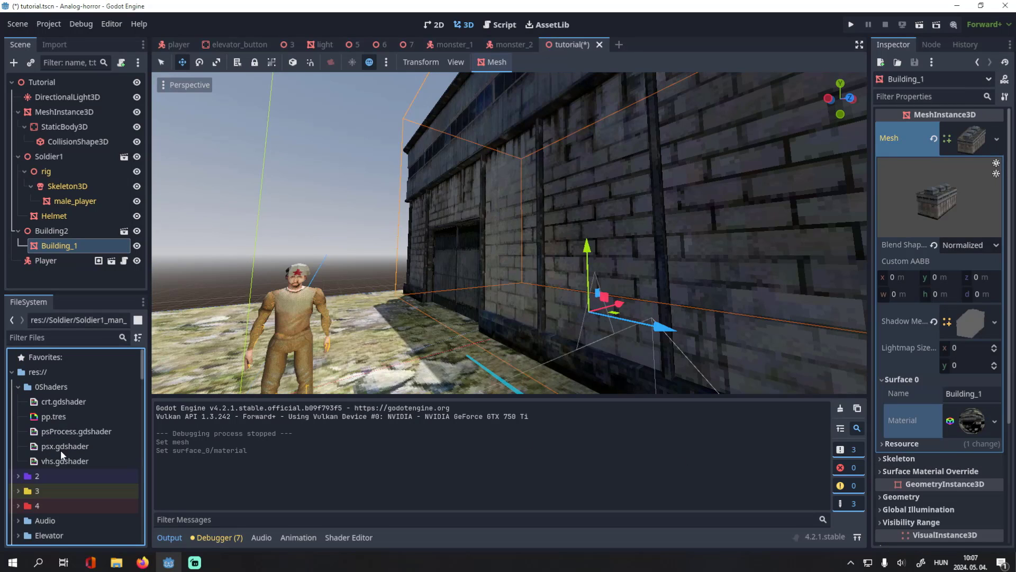
pyautogui.moveTo(60, 449); pyautogui.dragTo(974, 421)
# Assign Building2_Building_1.png from the Environment folder as the Albedo texture in the building material's shader parameters.
pyautogui.click(977, 418)
pyautogui.scroll(-5, 83, 457)
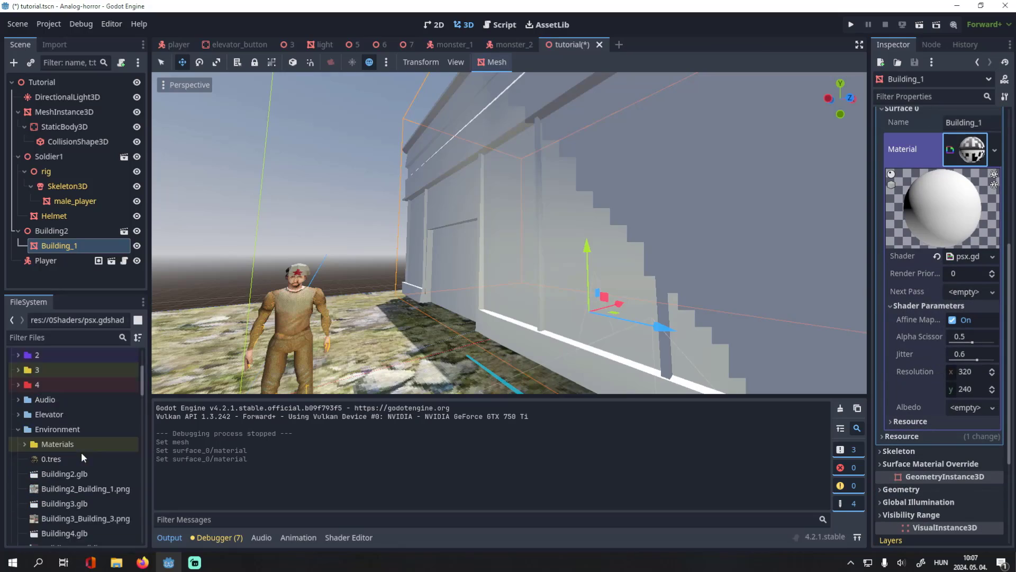
pyautogui.scroll(-3, 83, 457)
pyautogui.moveTo(79, 441); pyautogui.dragTo(972, 407)
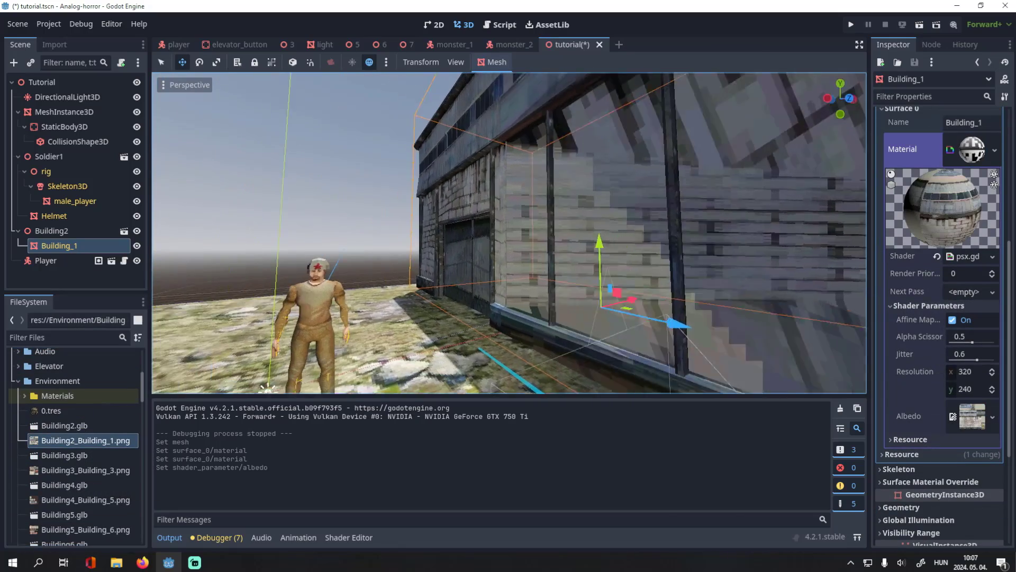
pyautogui.press('s')
pyautogui.moveTo(757, 283)
pyautogui.mouseDown(button='right')
pyautogui.moveTo(727, 283)
pyautogui.moveTo(756, 284)
pyautogui.mouseUp(button='right')
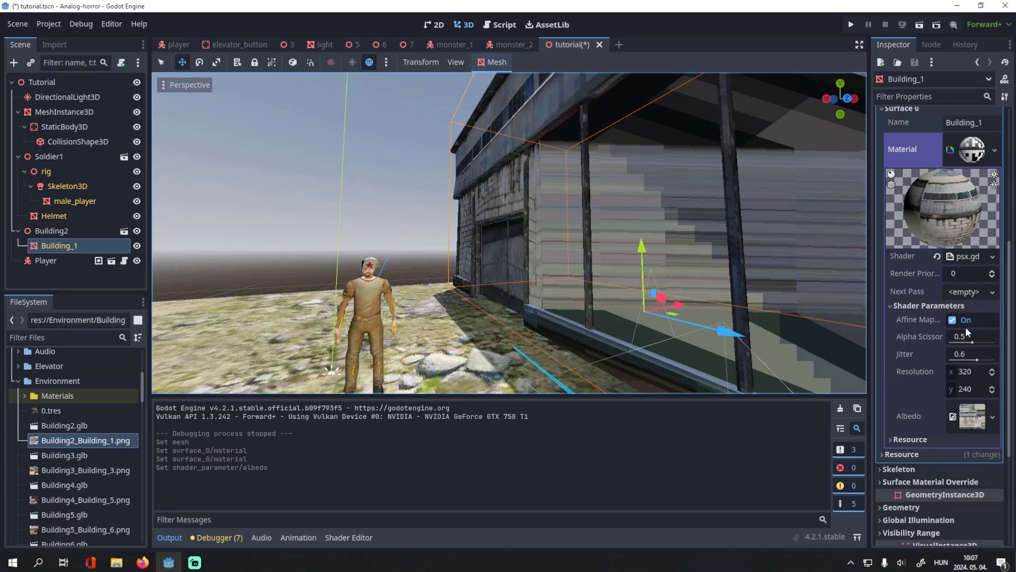
# Turn Affine Mapping off and back on for the building material to compare the wall's texture distortion.
pyautogui.click(951, 320)
pyautogui.click(952, 320)
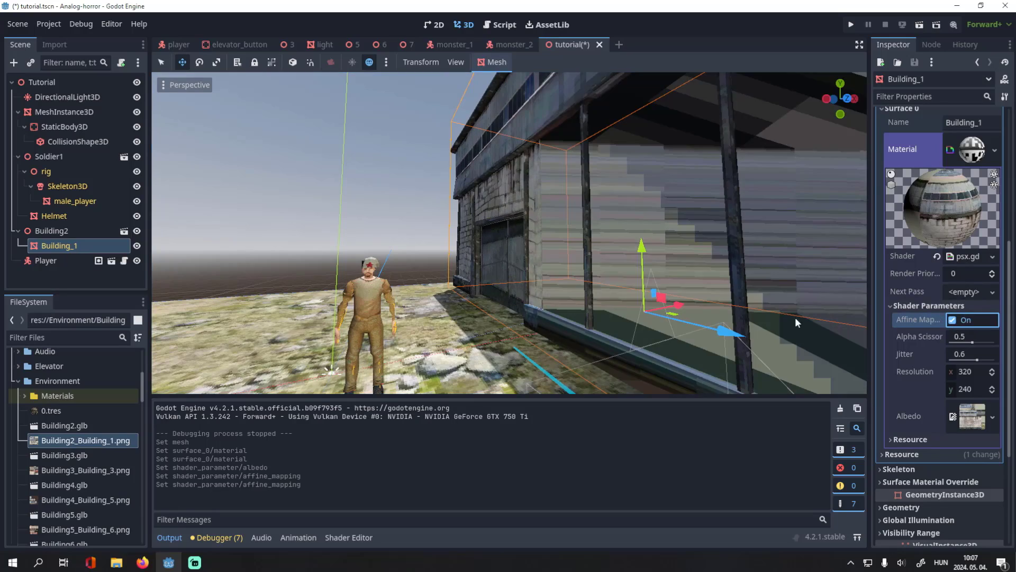
pyautogui.press('w')
pyautogui.moveTo(795, 317); pyautogui.dragTo(857, 316, button='right')
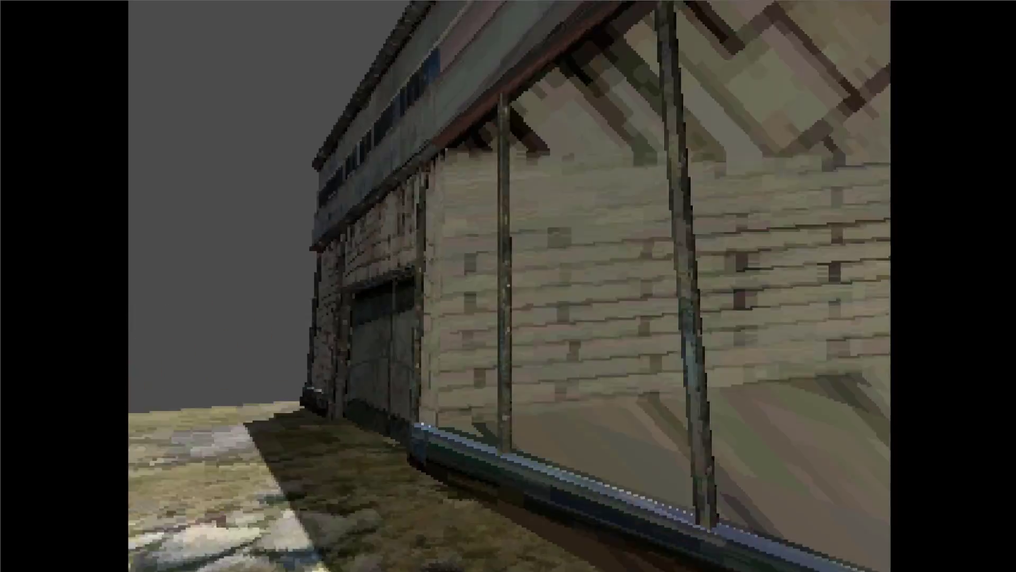
# Walk around the building and soldier in the running game to examine the PSX shader effect, and close the game.
pyautogui.press('s')
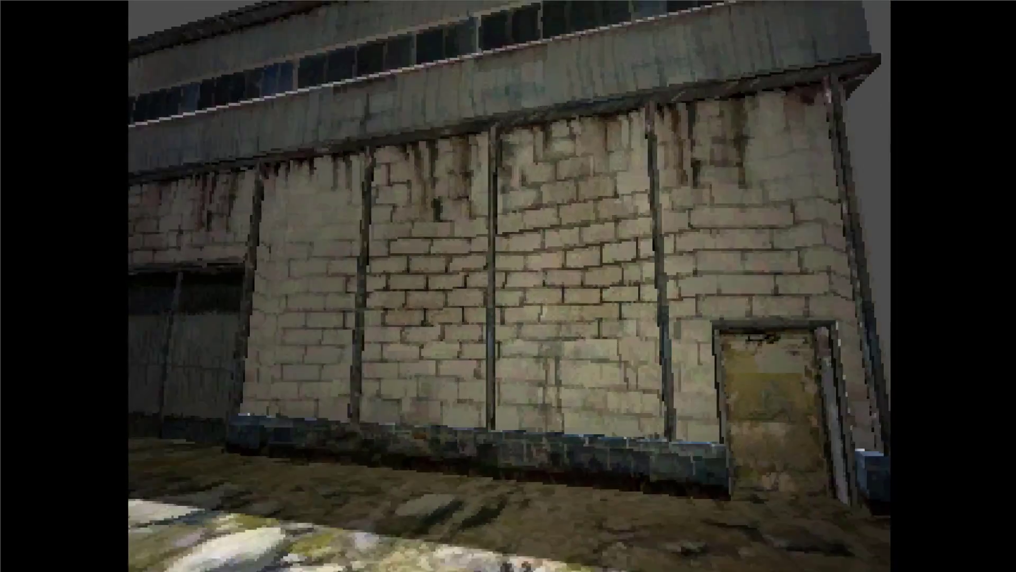
pyautogui.press('w')
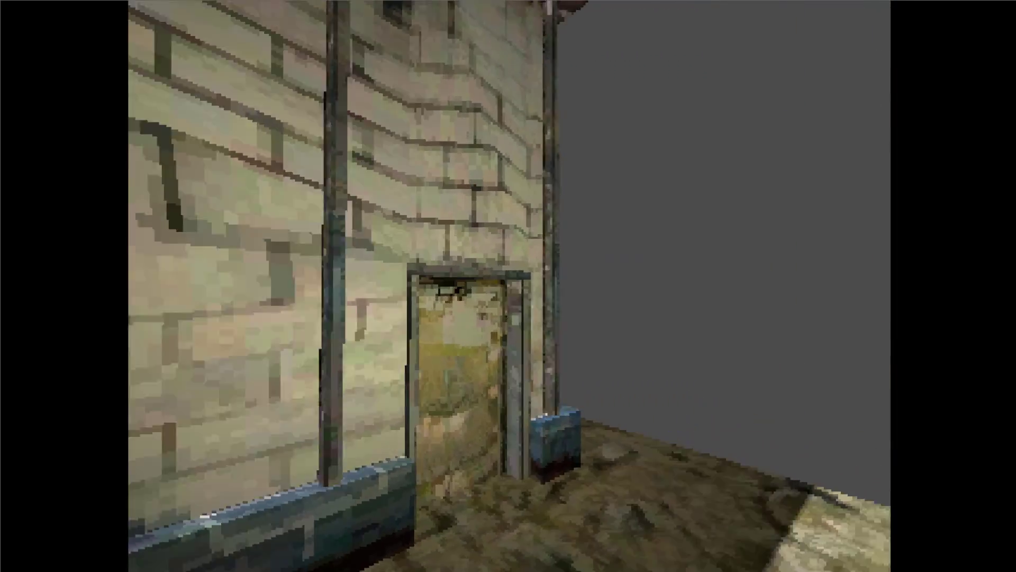
pyautogui.press('w')
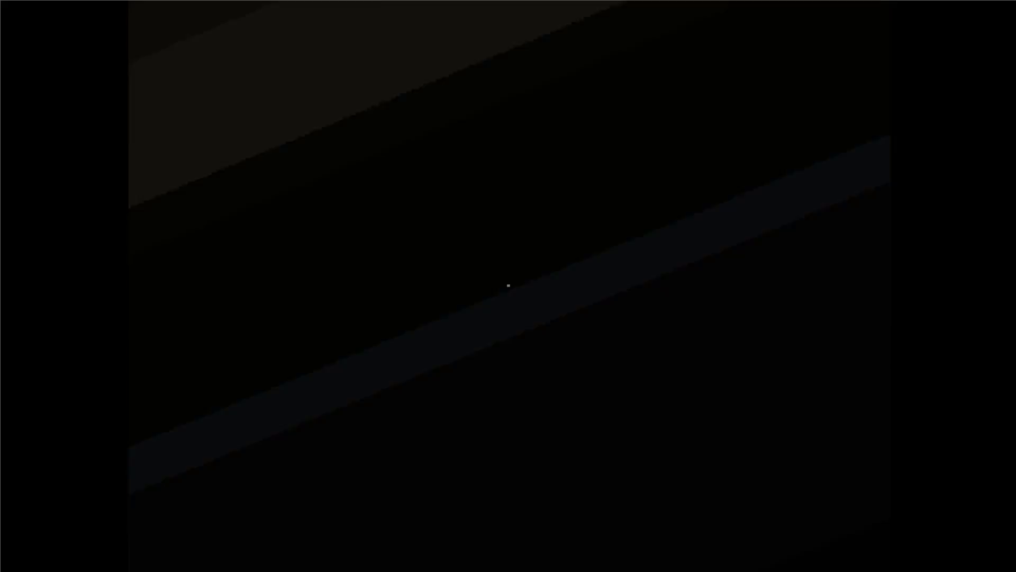
pyautogui.press('s')
pyautogui.press('w')
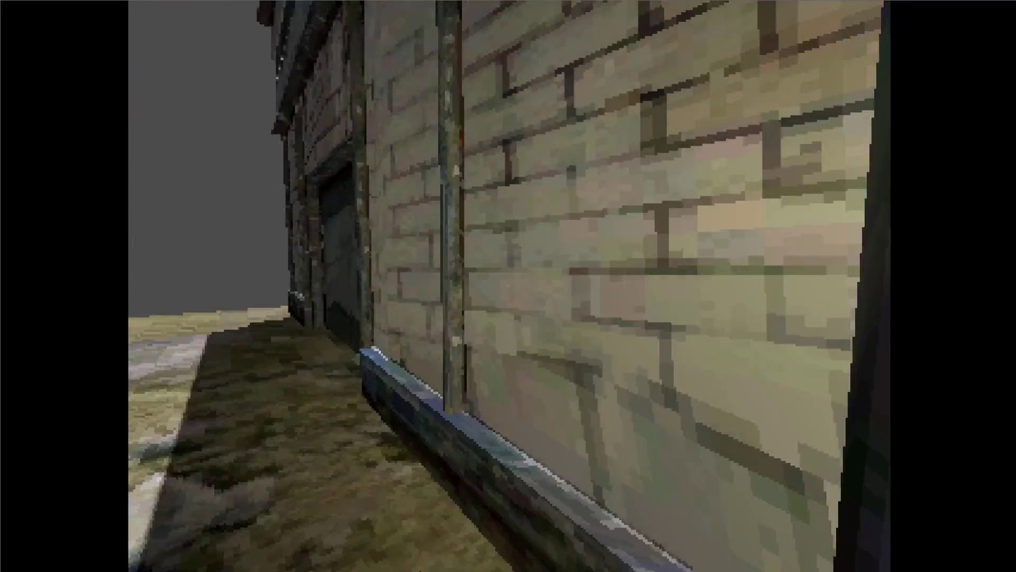
pyautogui.press('w')
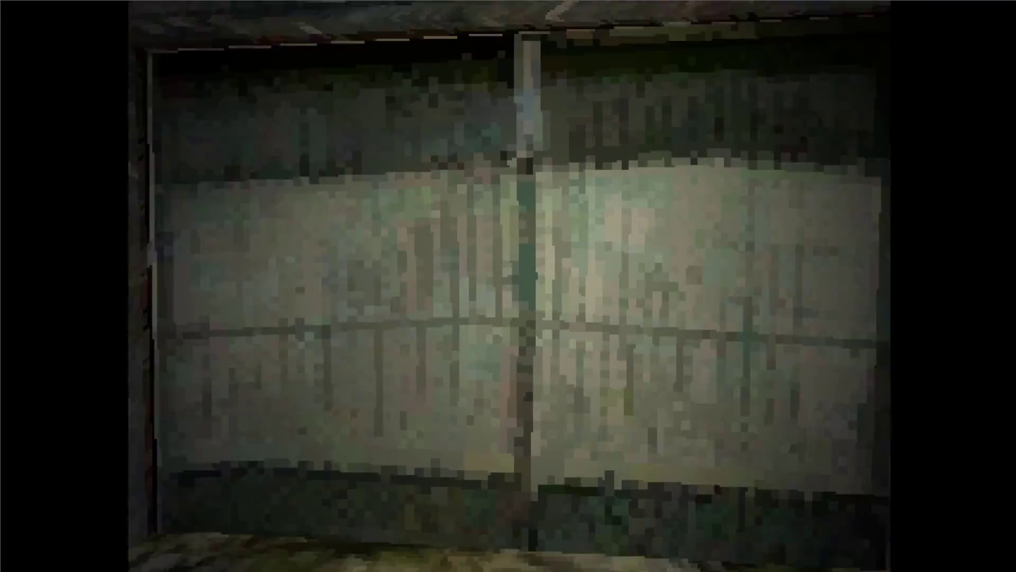
pyautogui.press('w')
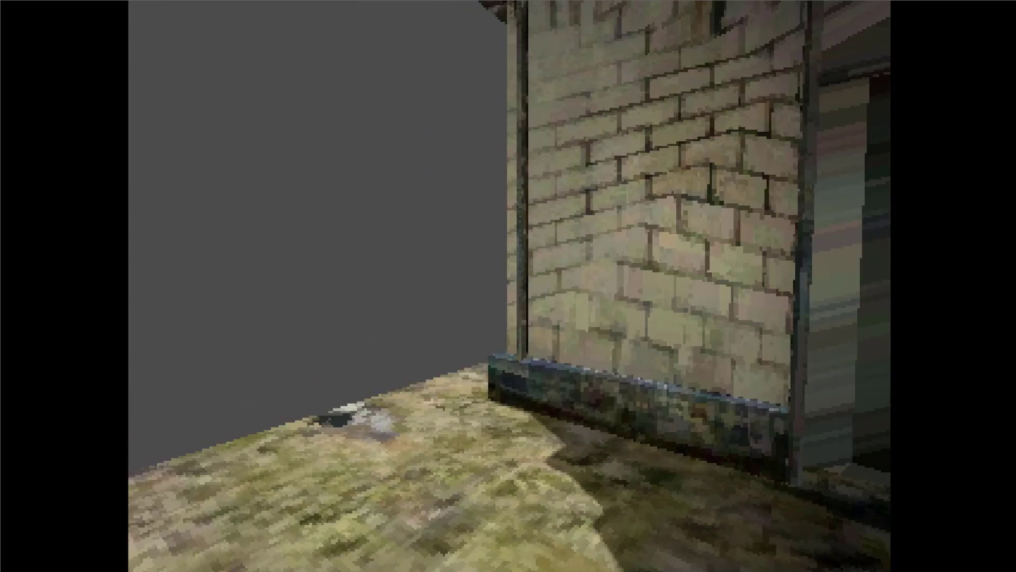
pyautogui.press('s')
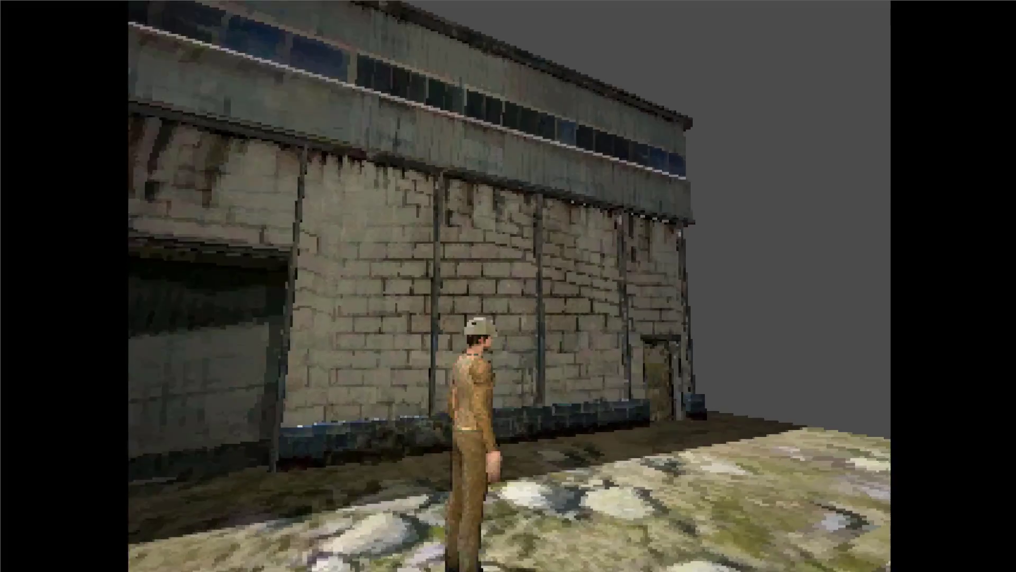
pyautogui.press('d')
pyautogui.press('Escape')
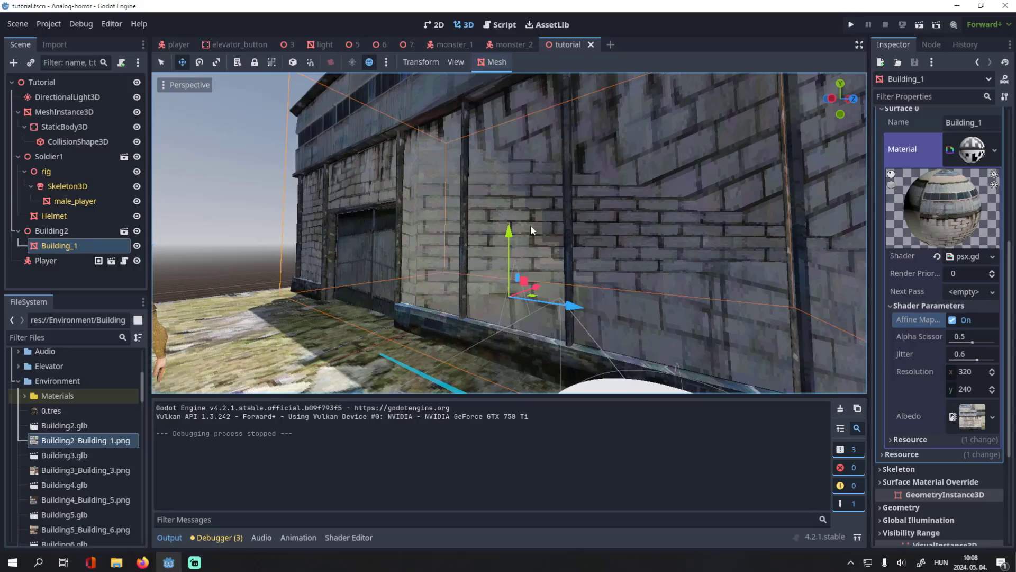
# Switch to Firefox, close the PS1/PSX Model page and read the VHS and CRT monitor effect page's instructions.
pyautogui.moveTo(530, 225); pyautogui.dragTo(425, 283, button='right')
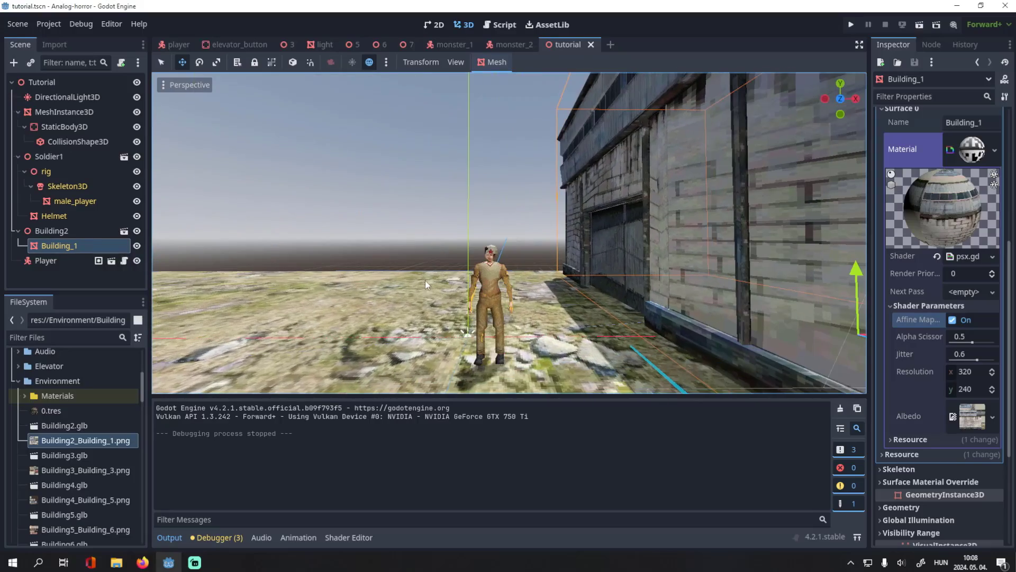
pyautogui.click(142, 562)
pyautogui.scroll(15, 68, 357)
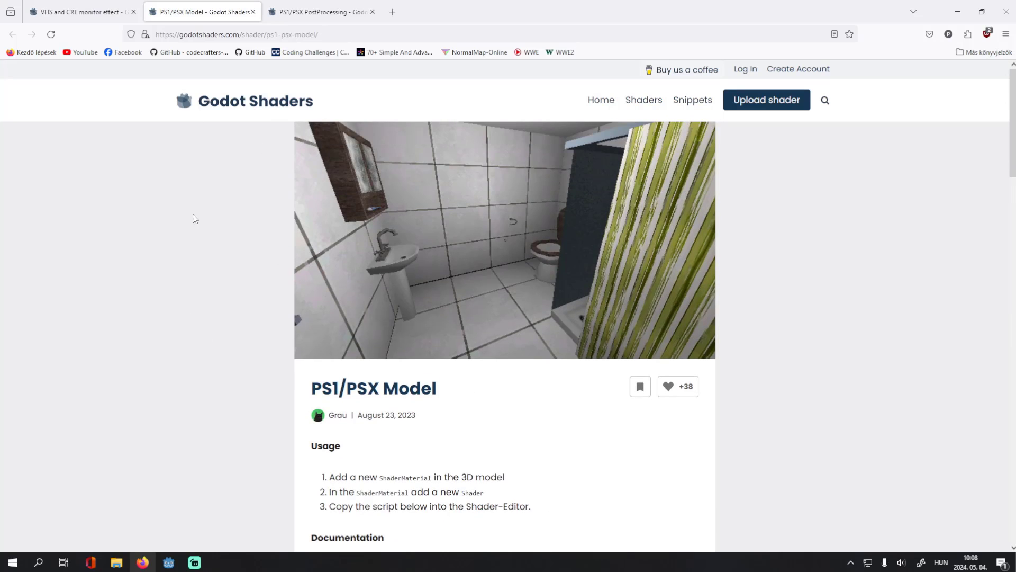
pyautogui.click(252, 12)
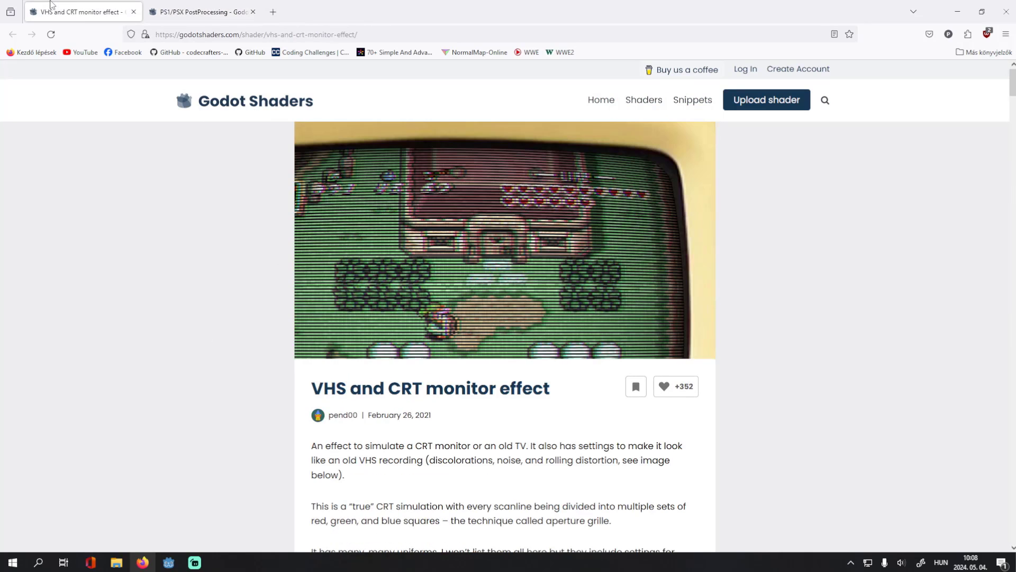
pyautogui.scroll(-6, 329, 379)
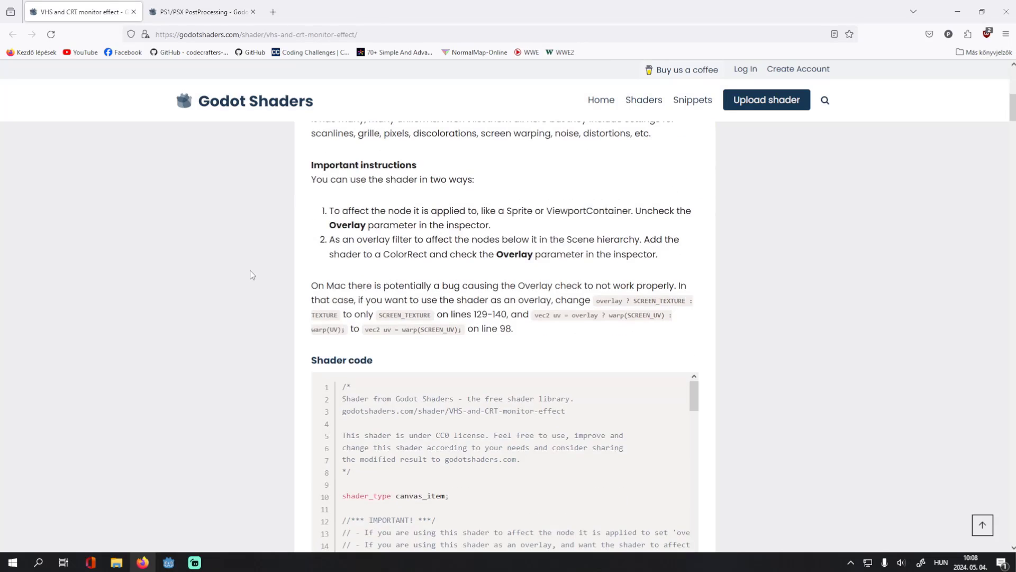
pyautogui.scroll(6, 425, 266)
pyautogui.scroll(-5, 245, 326)
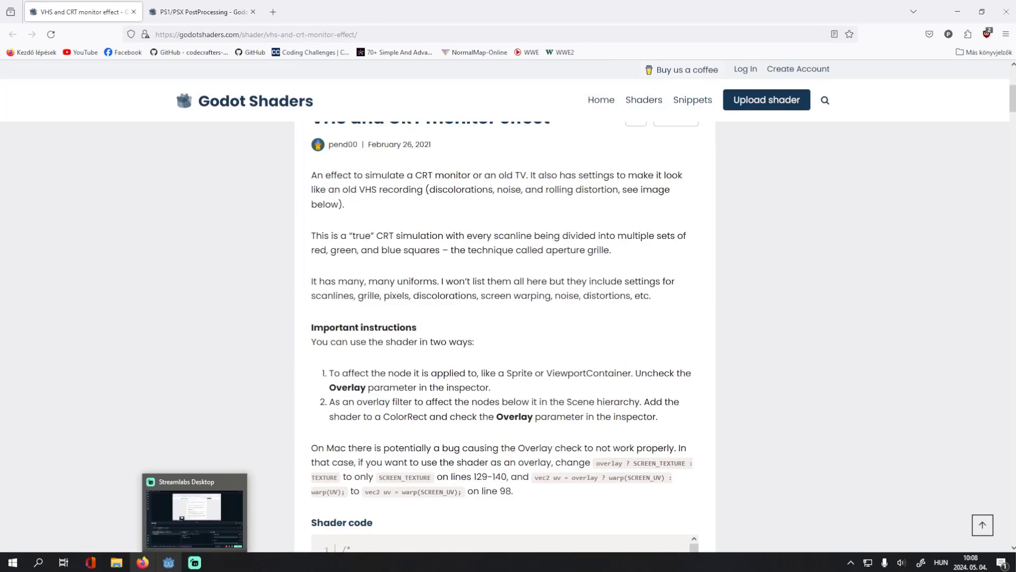
# Return to Godot and add a CanvasLayer node under the Tutorial root.
pyautogui.click(168, 562)
pyautogui.scroll(3, 33, 421)
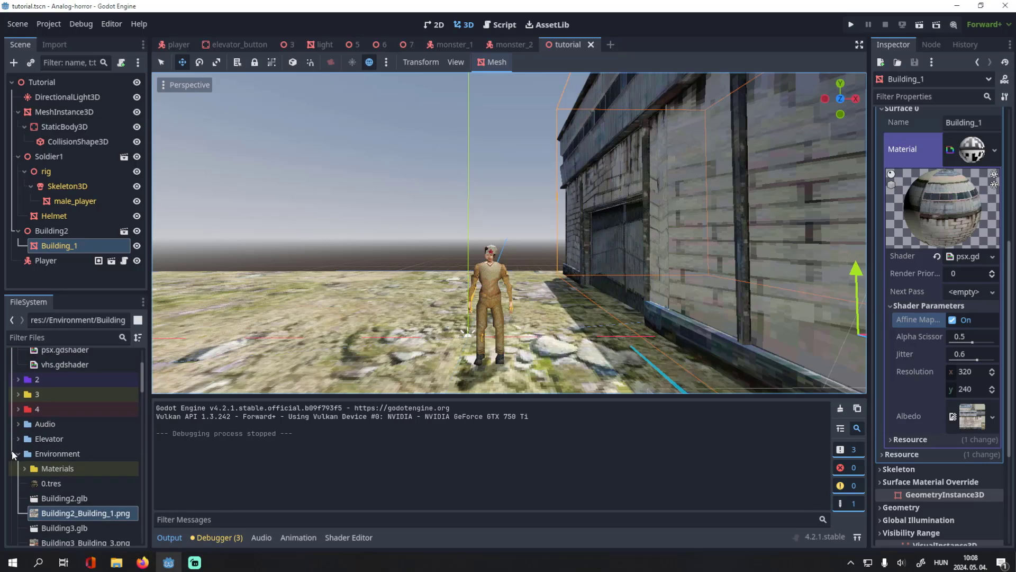
pyautogui.scroll(4, 19, 450)
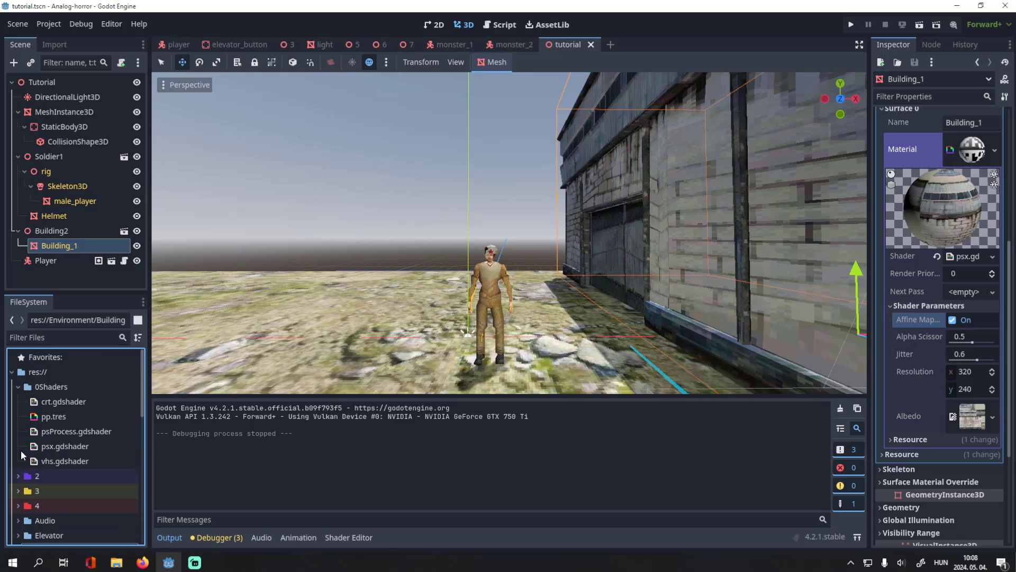
pyautogui.click(50, 400)
pyautogui.click(29, 83)
pyautogui.hotkey('ctrl', 'a')
pyautogui.write('canv')
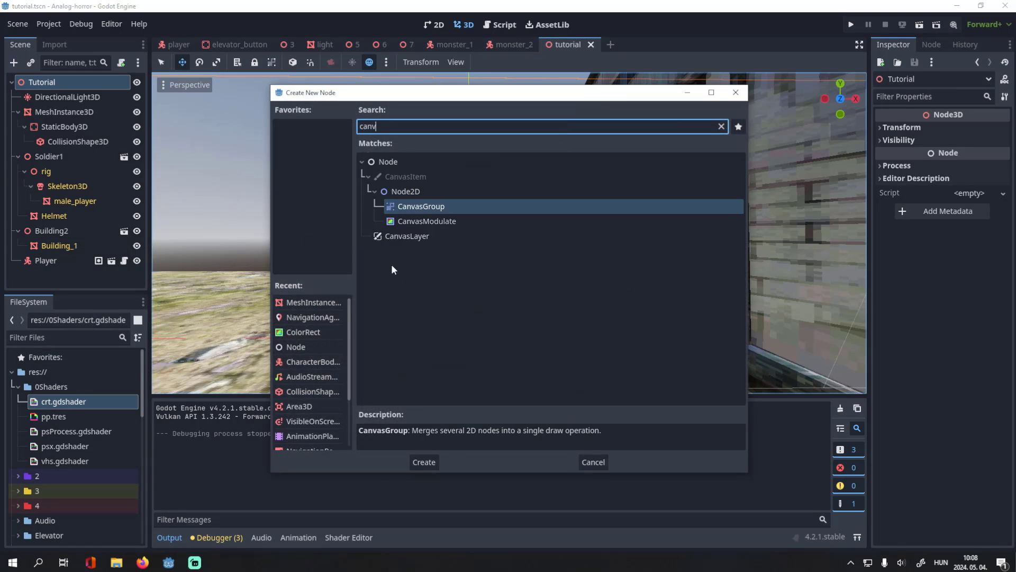
pyautogui.doubleClick(438, 237)
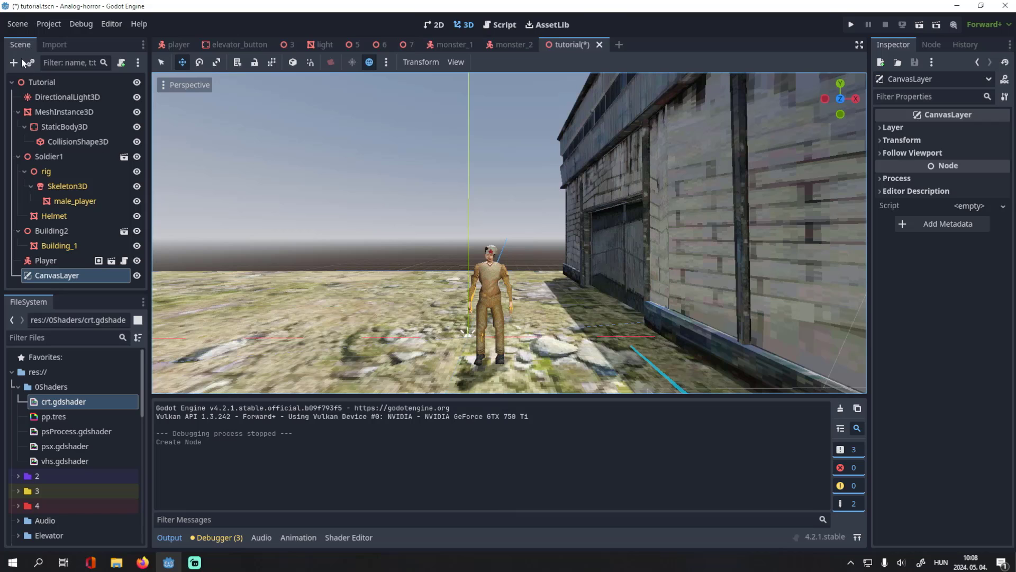
# Add a ColorRect as a child of the CanvasLayer and rename it CRT_Shader.
pyautogui.hotkey('ctrl', 'a')
pyautogui.write('col')
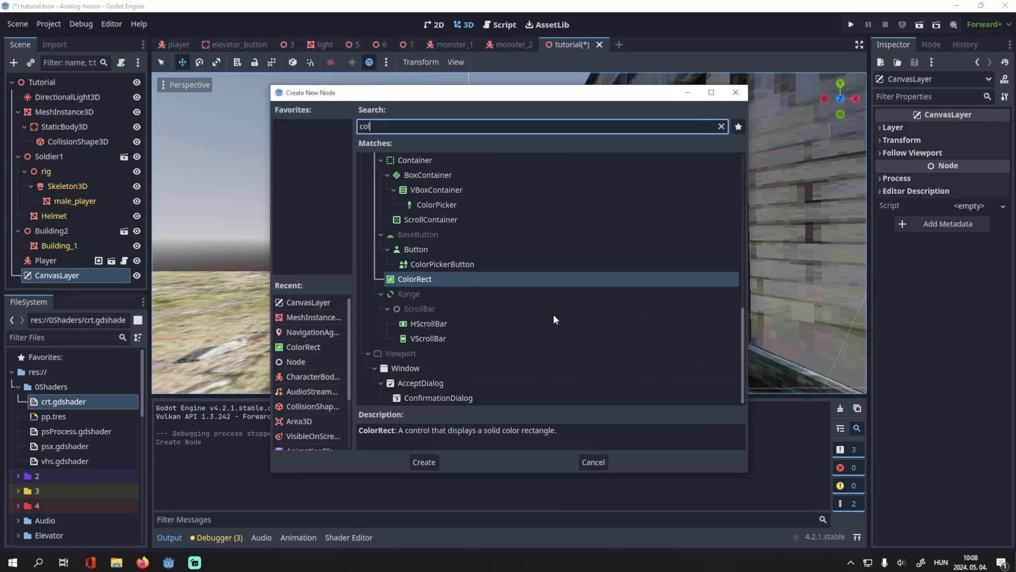
pyautogui.doubleClick(454, 282)
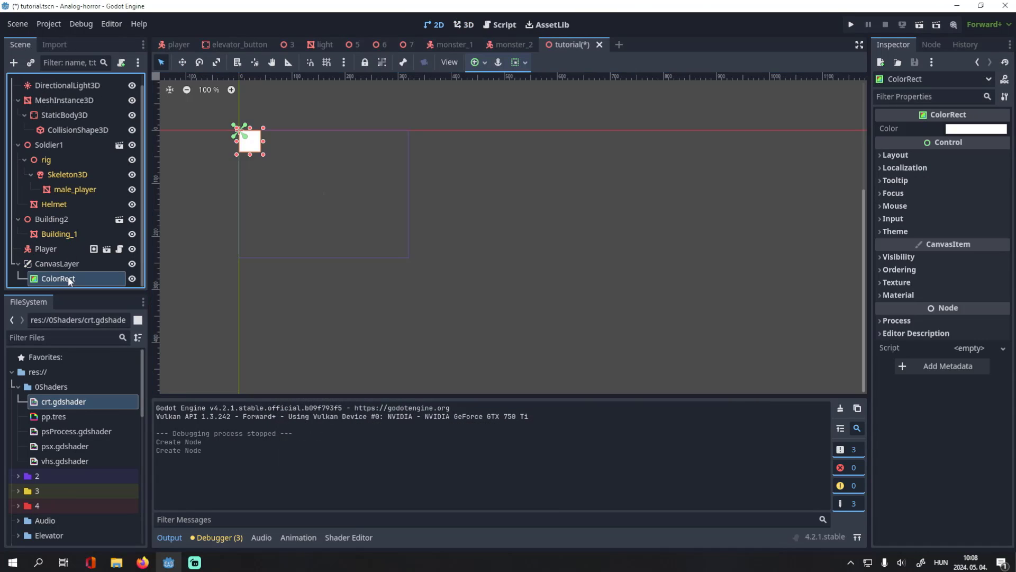
pyautogui.doubleClick(69, 277)
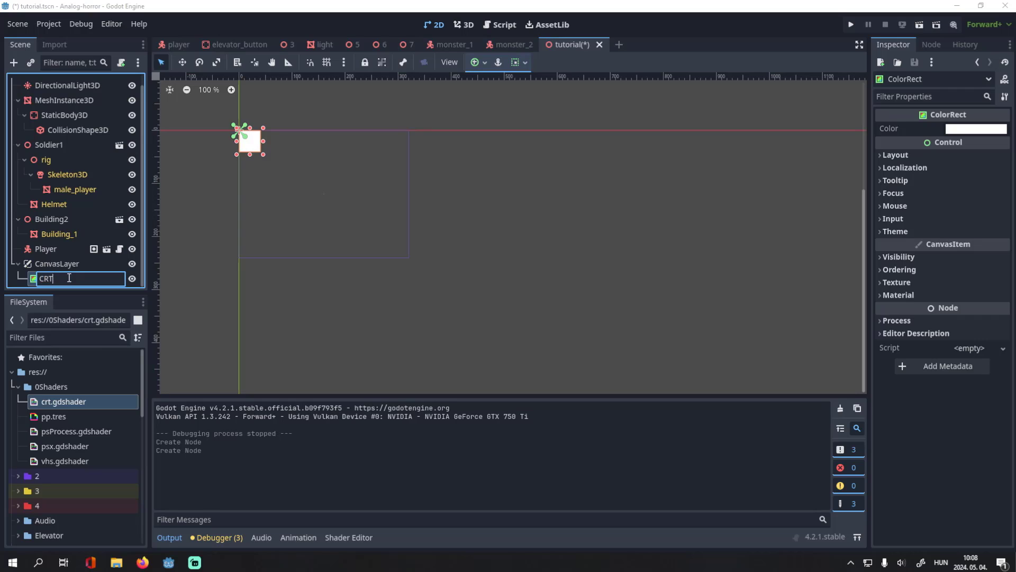
pyautogui.write('CRT_Shader')
pyautogui.press('Return')
# Resize the CRT_Shader rectangle to about 324 by 243 so it covers the whole viewport frame.
pyautogui.scroll(2, 286, 164)
pyautogui.moveTo(246, 146); pyautogui.dragTo(485, 318)
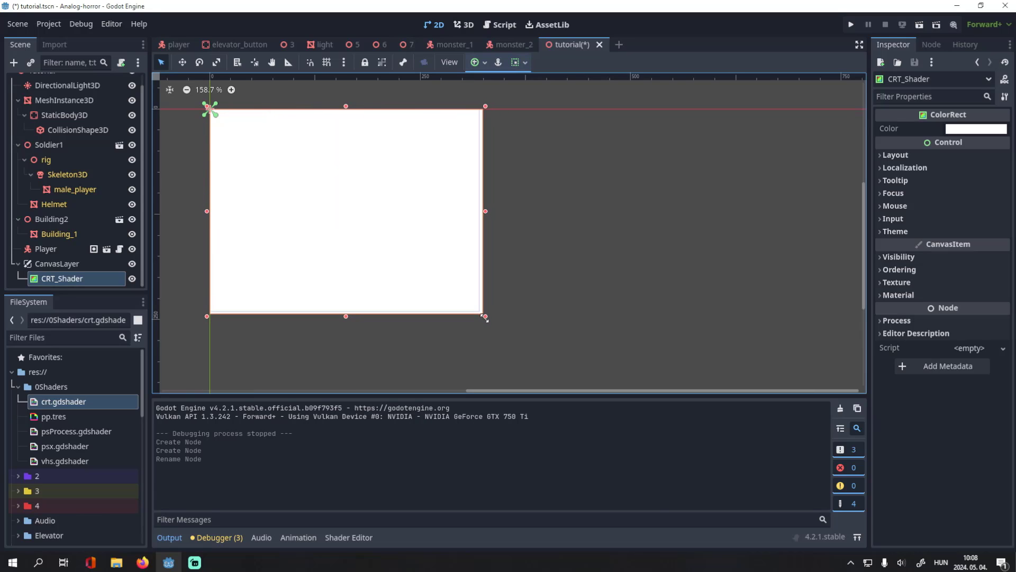
pyautogui.scroll(2, 294, 175)
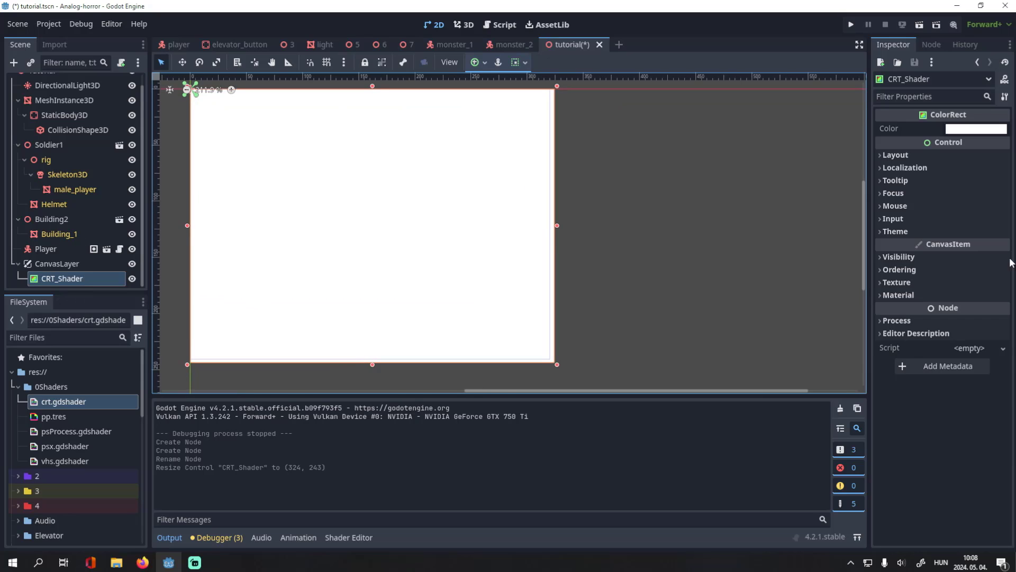
# Apply crt.gdshader as CRT_Shader's canvas item material and inspect the scanline effect on the rectangle.
pyautogui.click(902, 320)
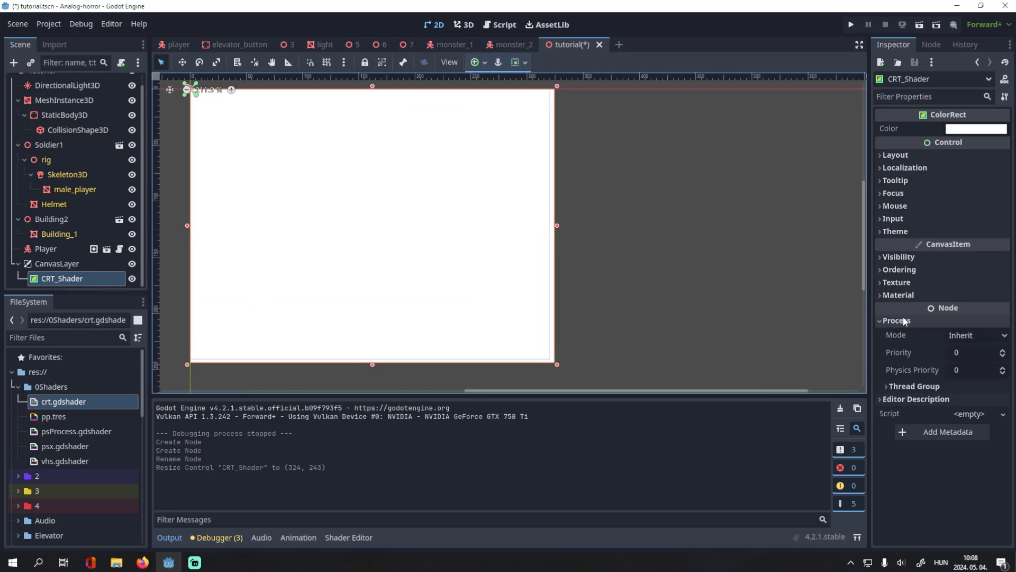
pyautogui.click(903, 317)
pyautogui.click(903, 296)
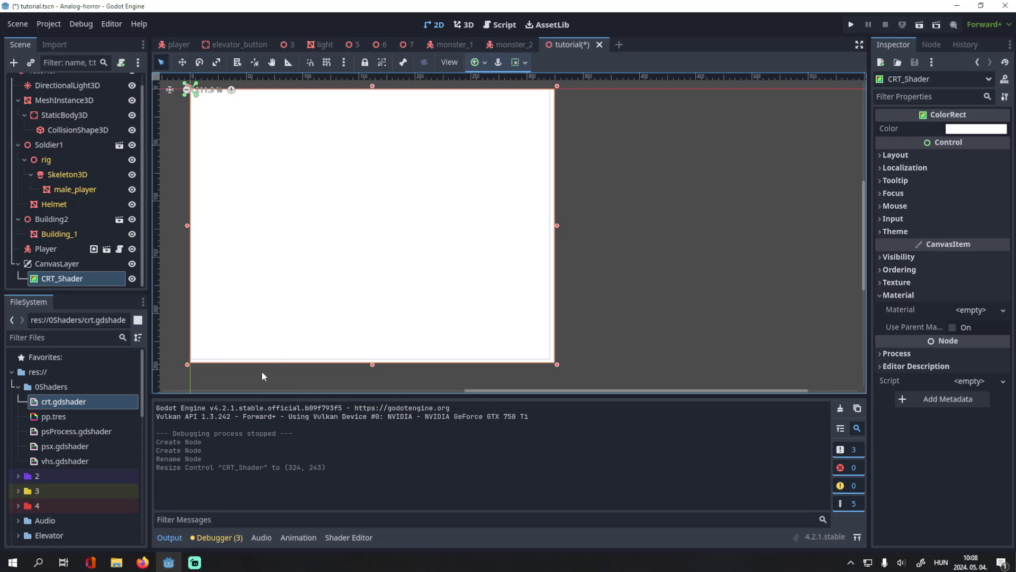
pyautogui.moveTo(55, 408); pyautogui.dragTo(856, 372)
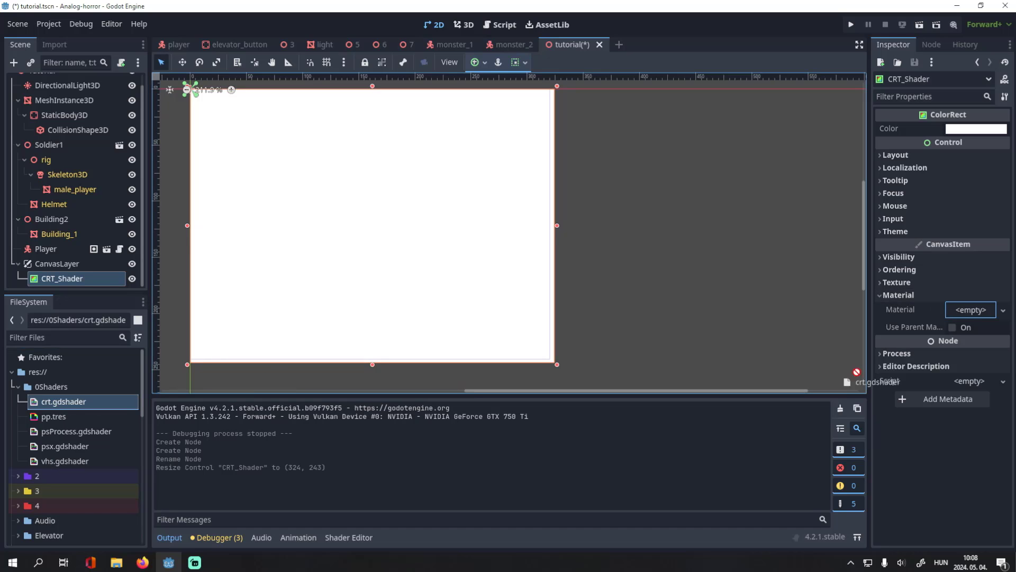
pyautogui.moveTo(977, 315); pyautogui.dragTo(977, 316)
pyautogui.scroll(3, 337, 250)
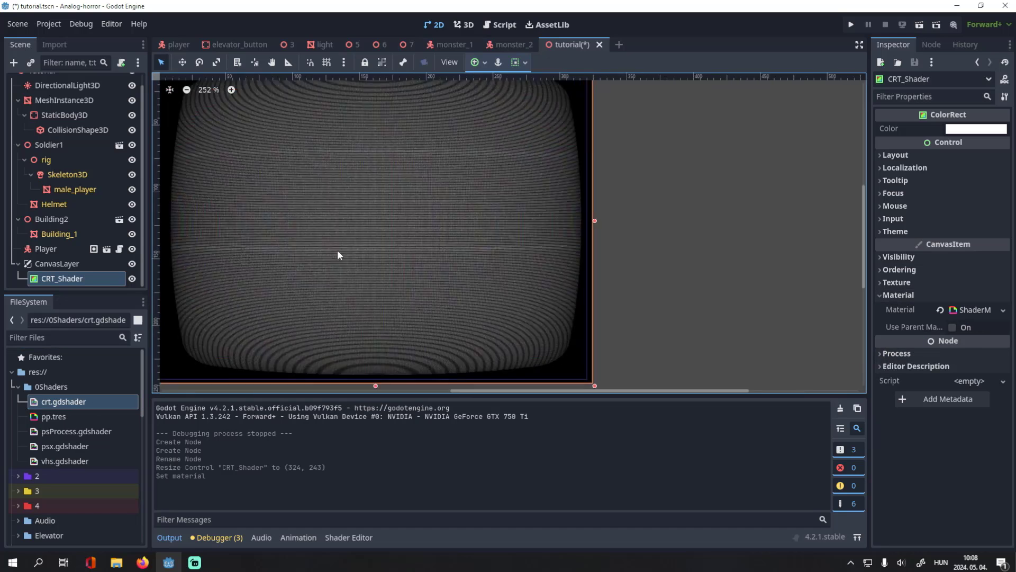
pyautogui.scroll(-10, 83, 402)
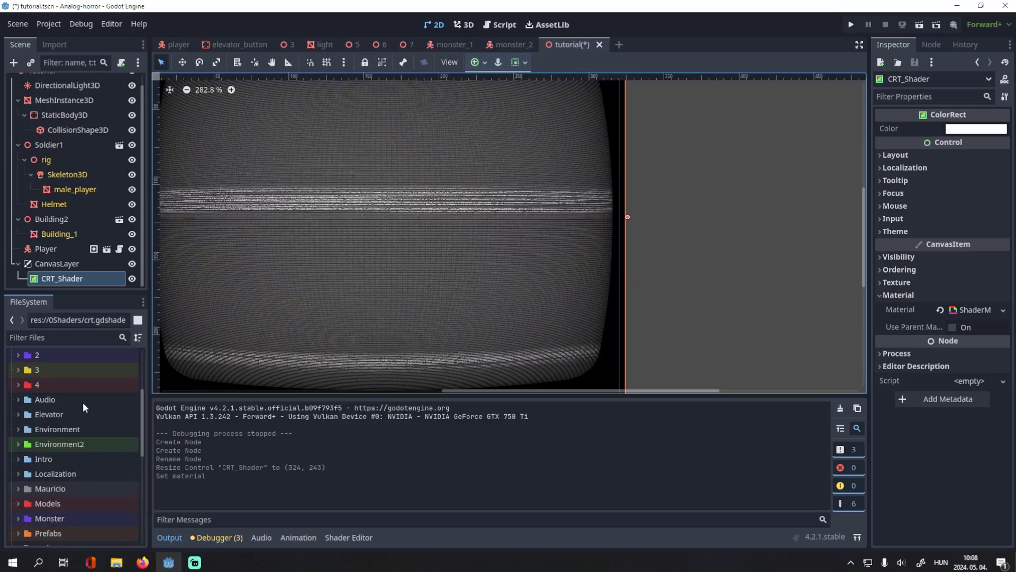
# Place icon.svg on the canvas over the CRT_Shader rectangle as a test image for the effect.
pyautogui.moveTo(49, 429); pyautogui.dragTo(475, 224)
pyautogui.scroll(-8, 424, 289)
pyautogui.scroll(7, 332, 275)
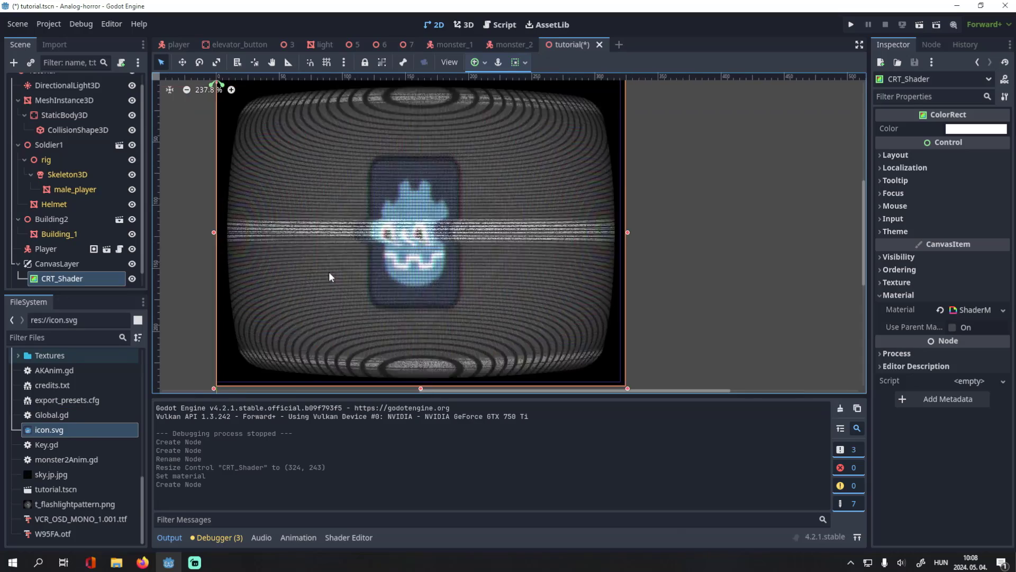
pyautogui.scroll(-1, 361, 271)
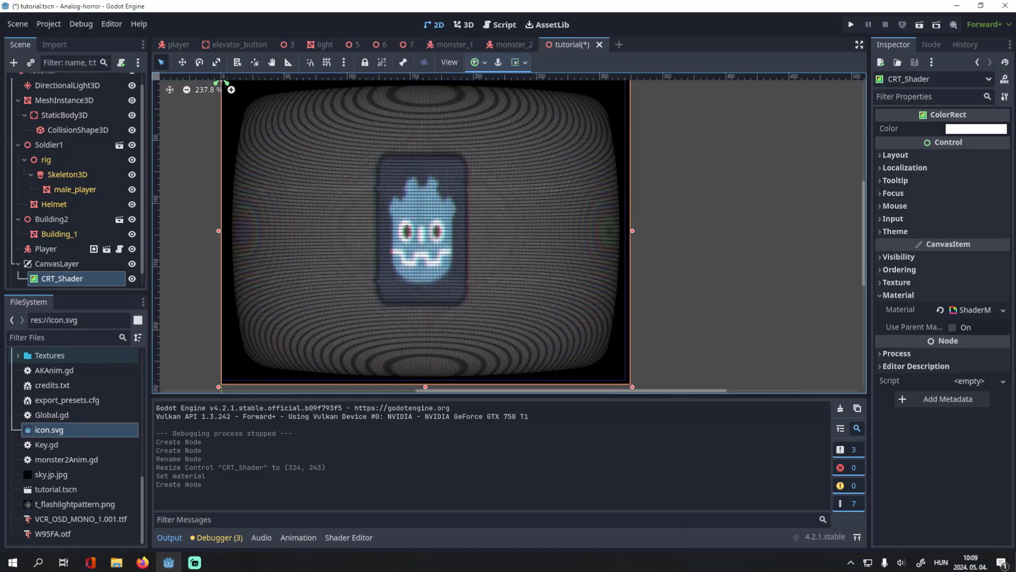
# Expand the CRT_Shader material's shader parameters, turn Overlay on, and inspect the effect on the icon.
pyautogui.click(976, 310)
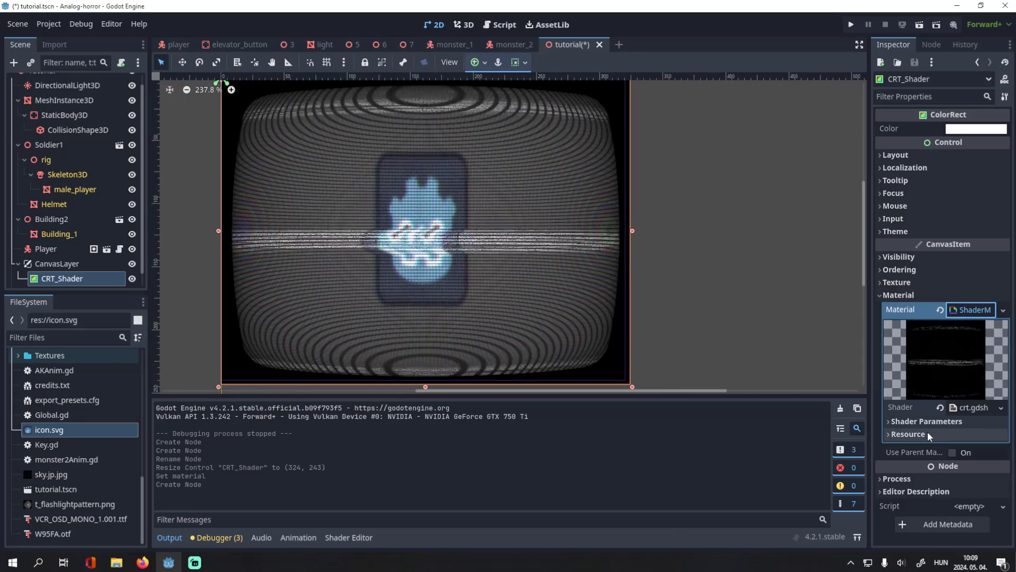
pyautogui.click(905, 419)
pyautogui.scroll(-2, 714, 246)
pyautogui.scroll(3, 513, 237)
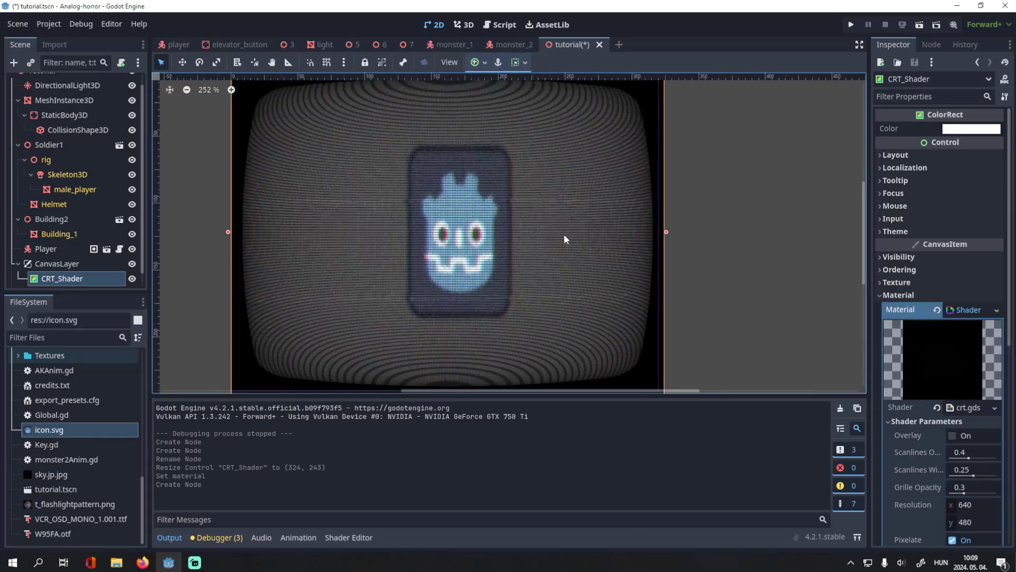
pyautogui.click(952, 436)
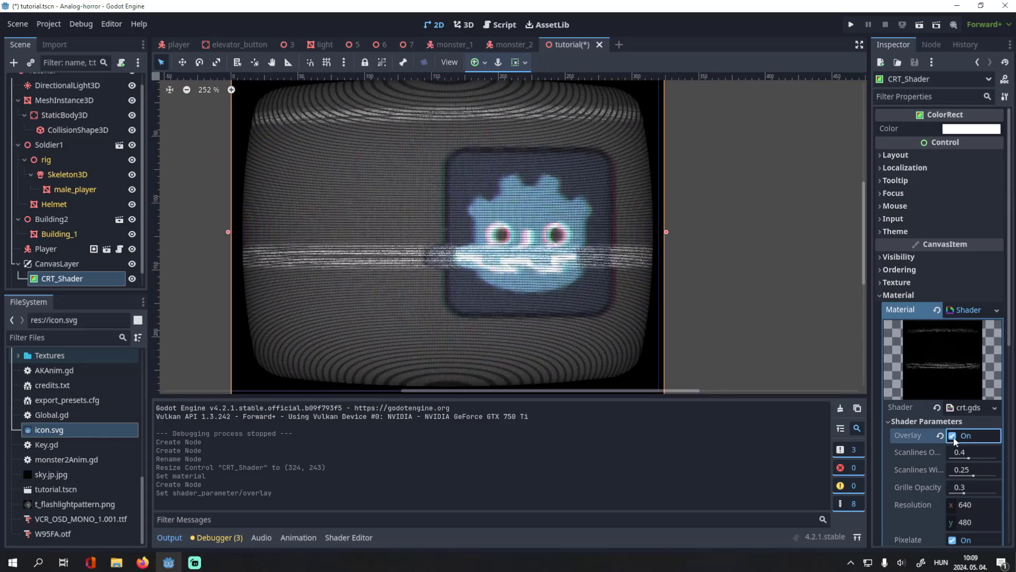
pyautogui.scroll(3, 407, 189)
pyautogui.scroll(7, 420, 205)
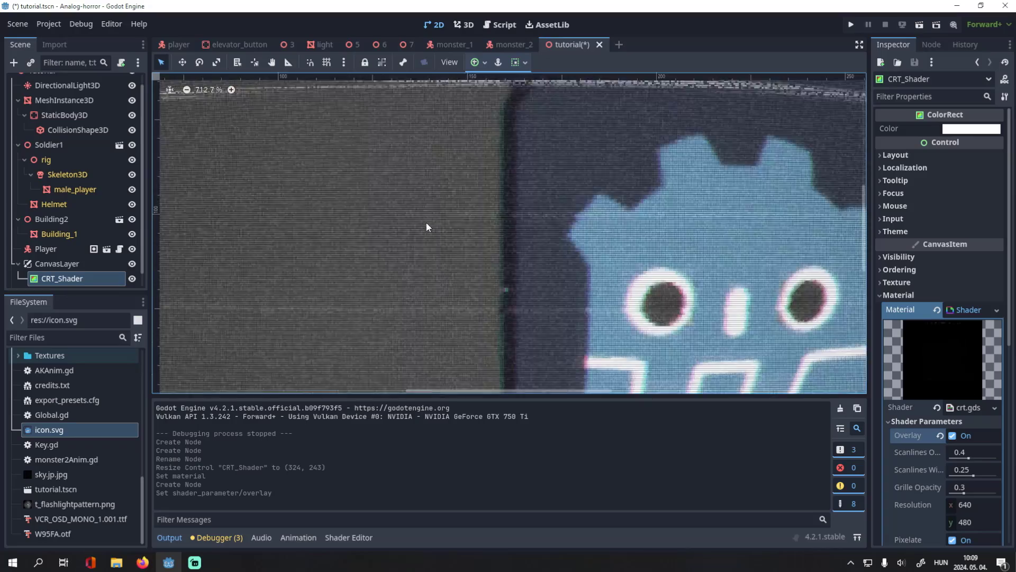
pyautogui.scroll(-4, 439, 232)
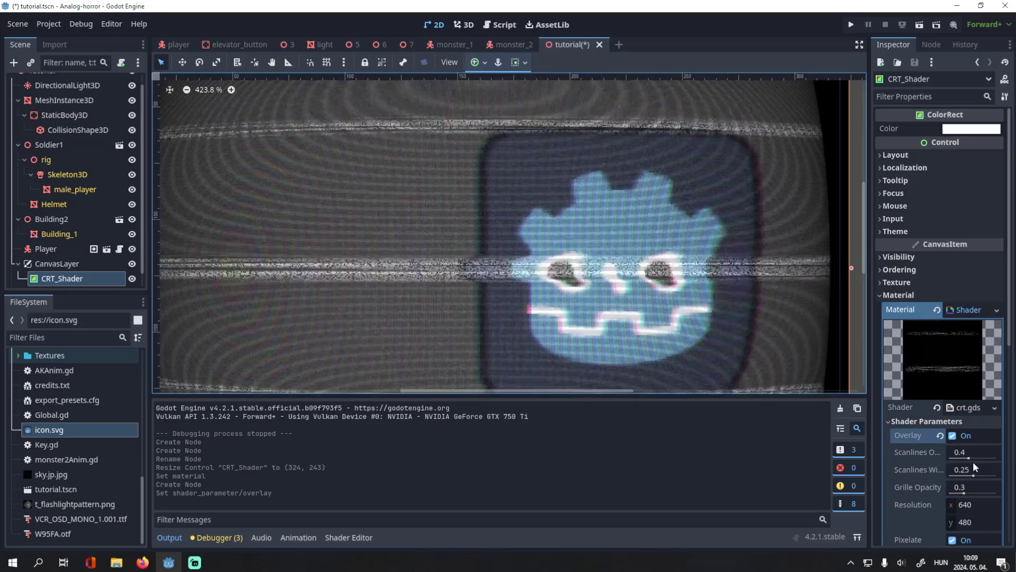
# Set the shader's Scanlines Opacity to 0.247, Scanlines Width to 0.177 and Grille Opacity to 0.
pyautogui.moveTo(968, 458); pyautogui.dragTo(998, 458)
pyautogui.scroll(14, 424, 209)
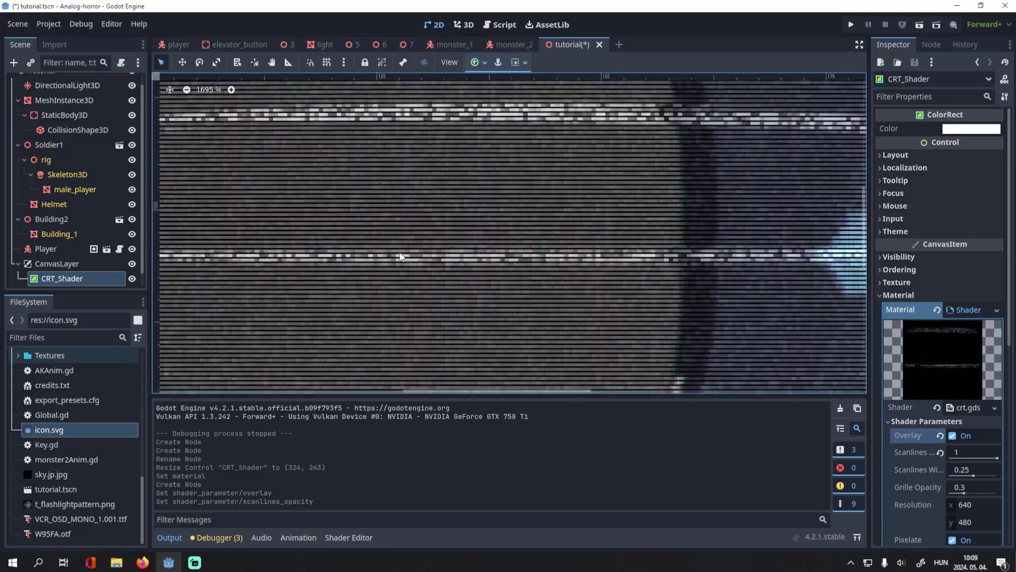
pyautogui.scroll(1, 401, 256)
pyautogui.moveTo(964, 493); pyautogui.dragTo(942, 508)
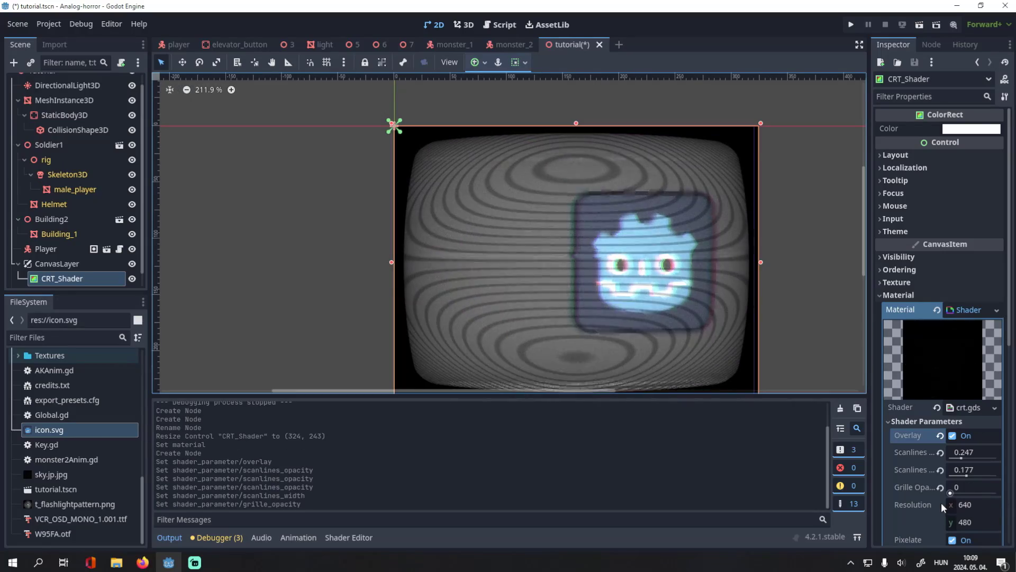
# Turn Pixelate off and switch Roll off and on again to compare its effect.
pyautogui.scroll(-5, 942, 507)
pyautogui.click(952, 378)
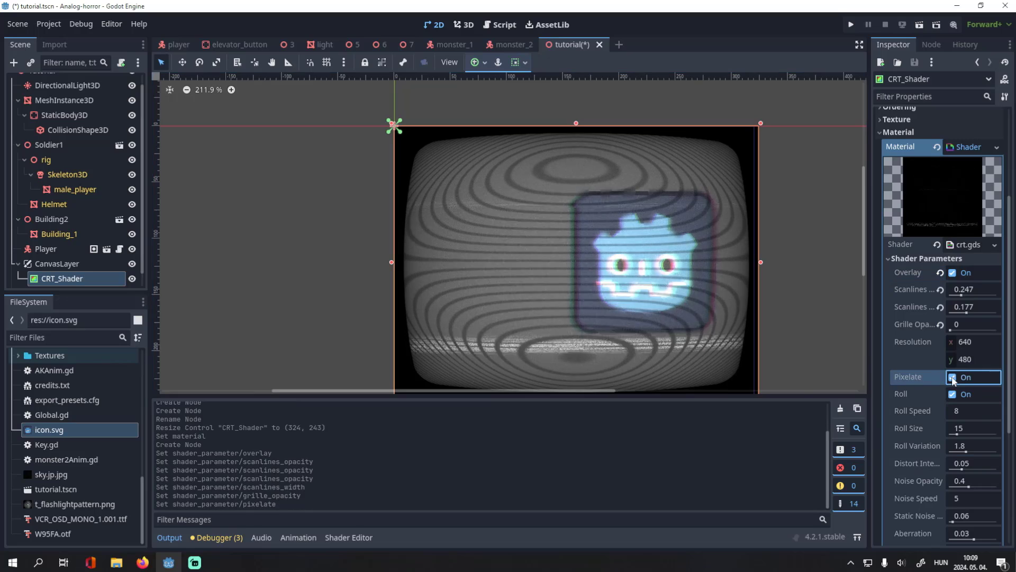
pyautogui.click(953, 394)
pyautogui.click(952, 394)
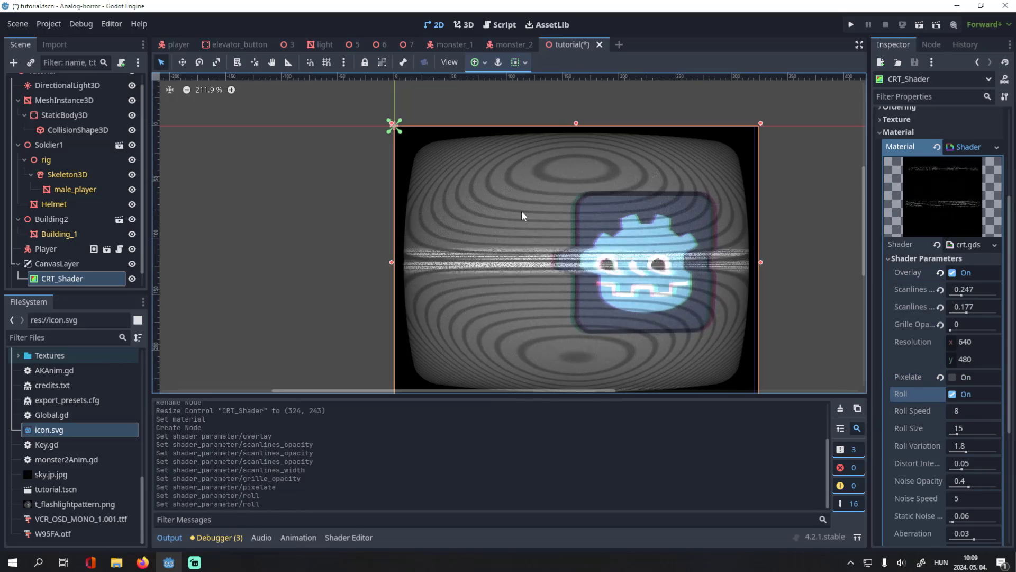
# Set Roll Speed to 3, Roll Size to 36.348, Roll Variation to 1.36, Distort Intensity to 0.058 and Noise Opacity to 0.15.
pyautogui.click(951, 408)
pyautogui.write('3')
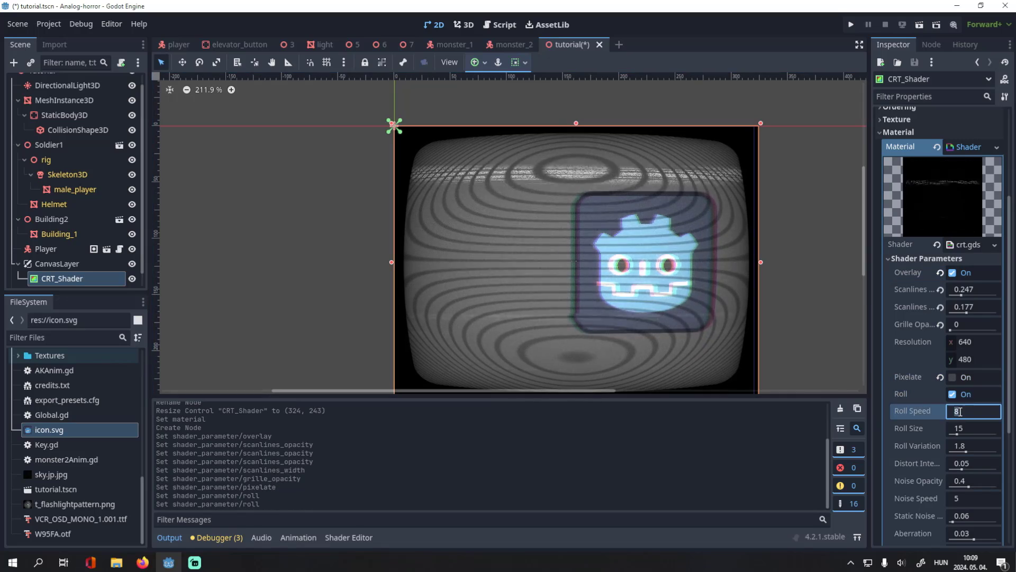
pyautogui.press('Return')
pyautogui.moveTo(958, 434); pyautogui.dragTo(989, 486)
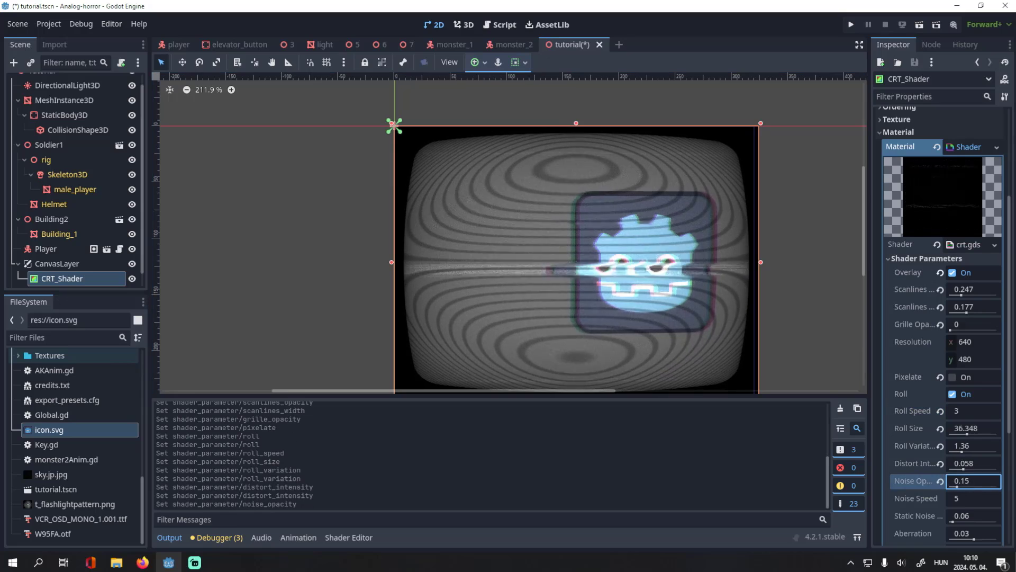
# Set Distort Intensity to 0.015, Noise Opacity to 0.19 and Static Noise Intensity to 0.251.
pyautogui.moveTo(964, 469)
pyautogui.mouseDown()
pyautogui.moveTo(955, 469)
pyautogui.moveTo(994, 469)
pyautogui.moveTo(964, 469)
pyautogui.mouseUp()
pyautogui.scroll(-2, 960, 466)
pyautogui.scroll(1, 556, 275)
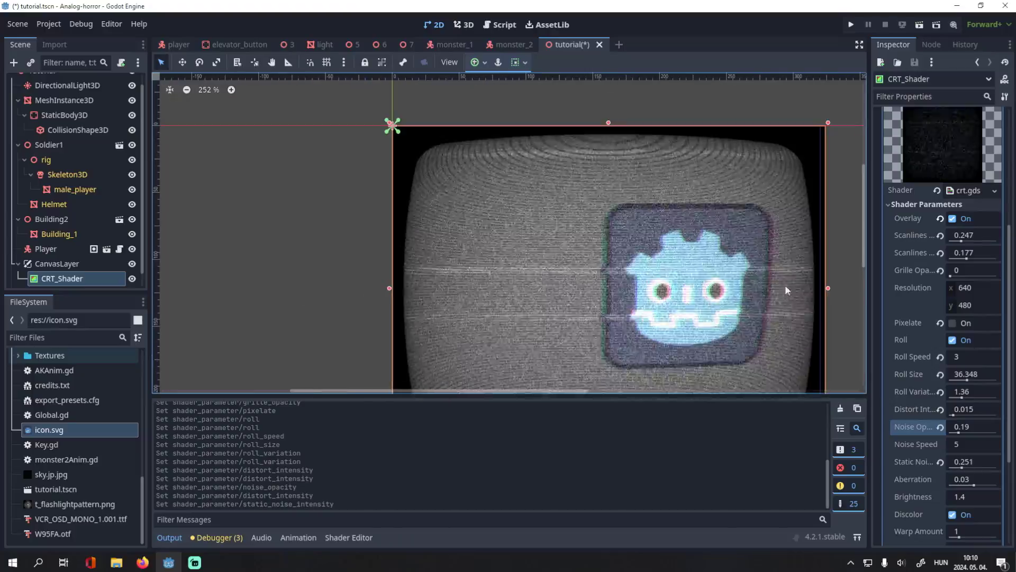
pyautogui.scroll(-2, 864, 238)
pyautogui.scroll(-4, 956, 390)
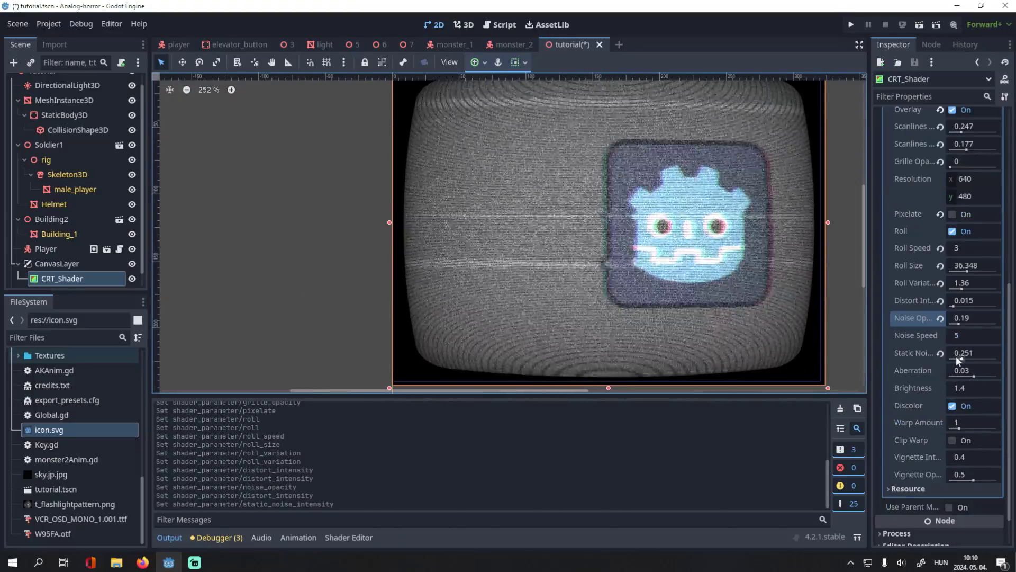
# Set the shader's Noise Speed to 3 and raise Static Noise Intensity to 0.285.
pyautogui.click(966, 335)
pyautogui.write('3')
pyautogui.press('Return')
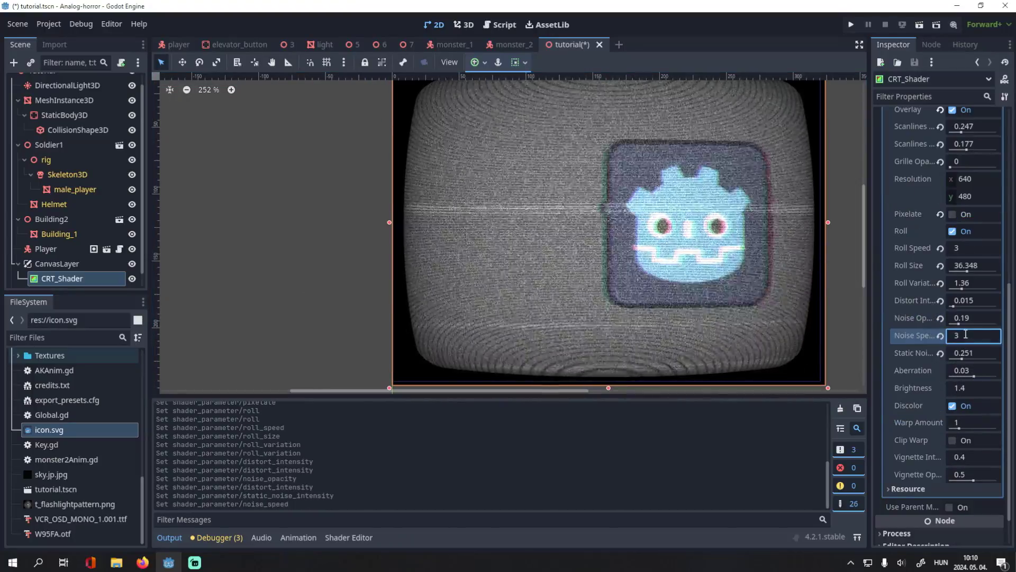
pyautogui.moveTo(969, 356)
pyautogui.mouseDown()
pyautogui.moveTo(996, 365)
pyautogui.moveTo(965, 364)
pyautogui.mouseUp()
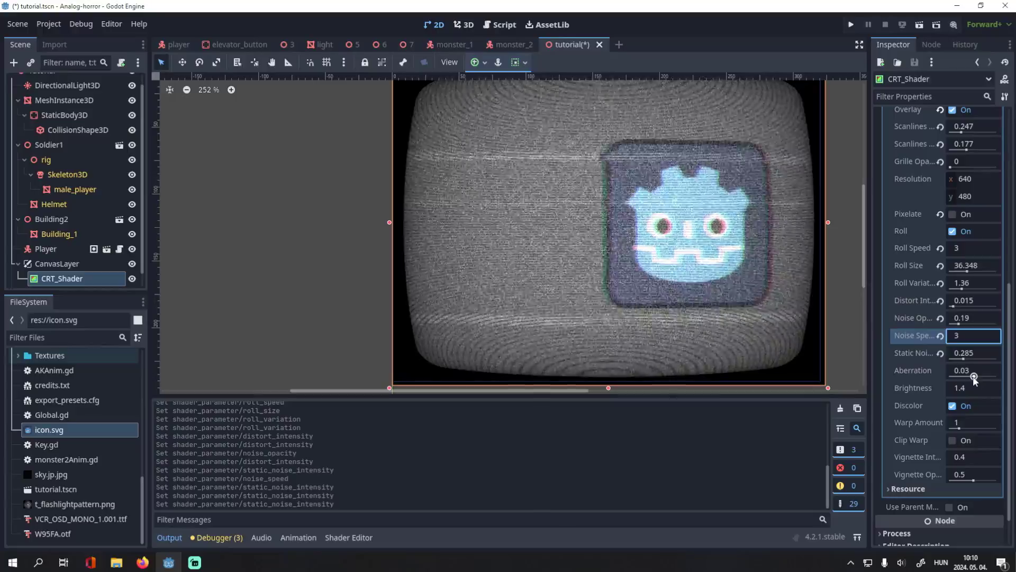
# Try an extreme Aberration of 1, and settle the value at 0.02.
pyautogui.moveTo(974, 377); pyautogui.dragTo(977, 377)
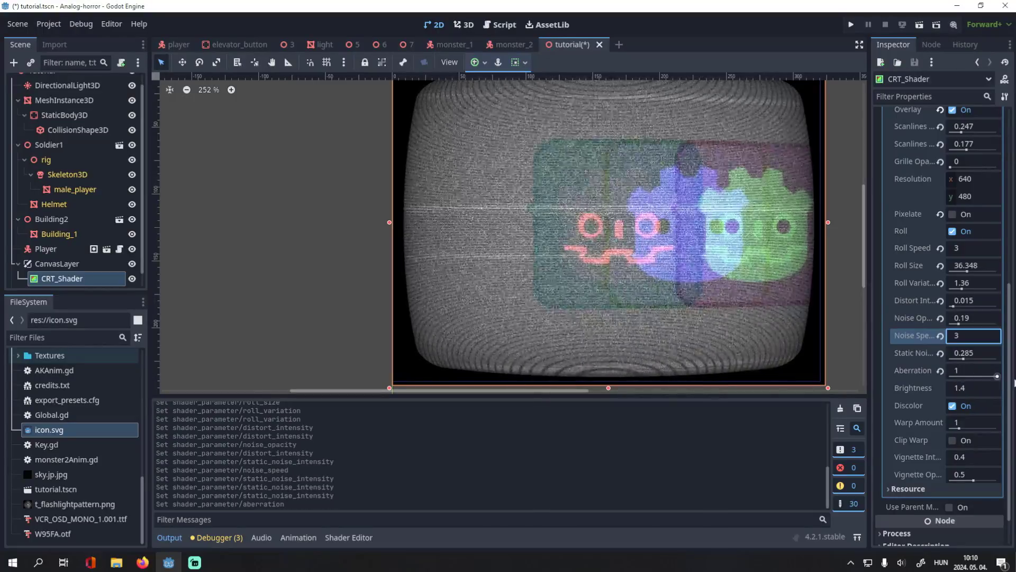
pyautogui.moveTo(974, 377); pyautogui.dragTo(972, 376)
pyautogui.click(968, 371)
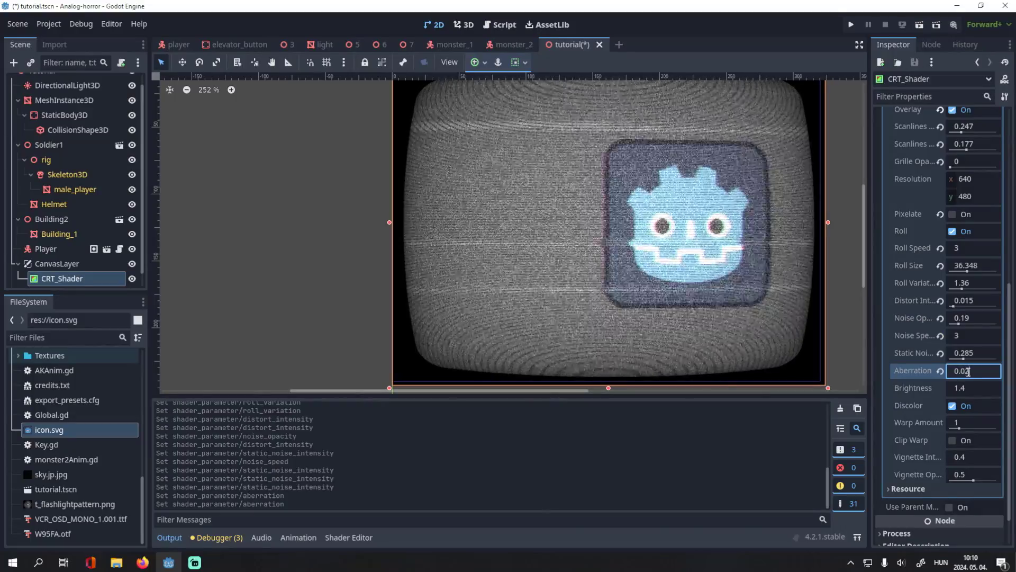
pyautogui.press('Return')
pyautogui.click(677, 221)
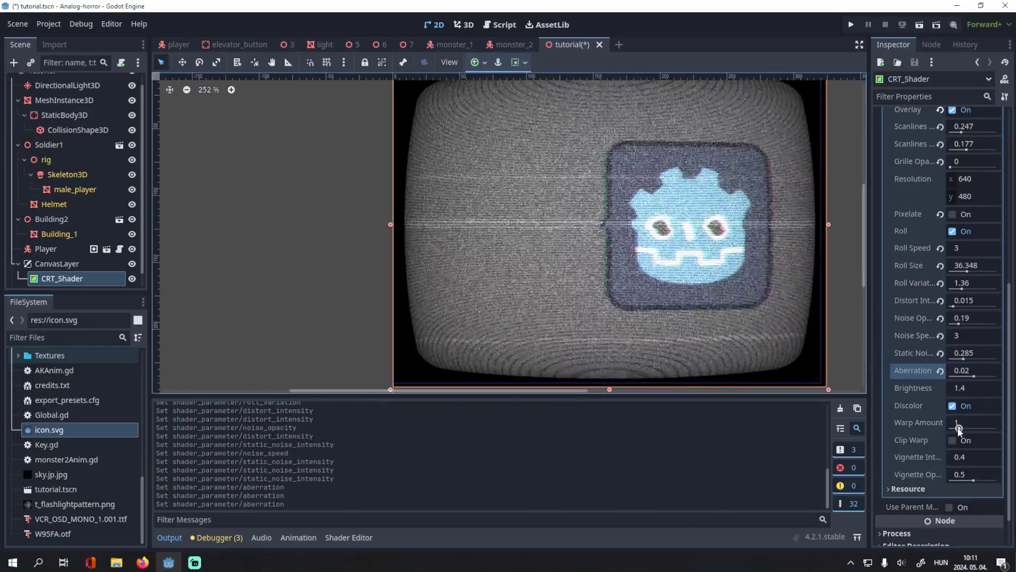
# Set Warp Amount to 0.326 and toggle Clip Warp to compare its effect, leaving it off.
pyautogui.moveTo(959, 429); pyautogui.dragTo(981, 438)
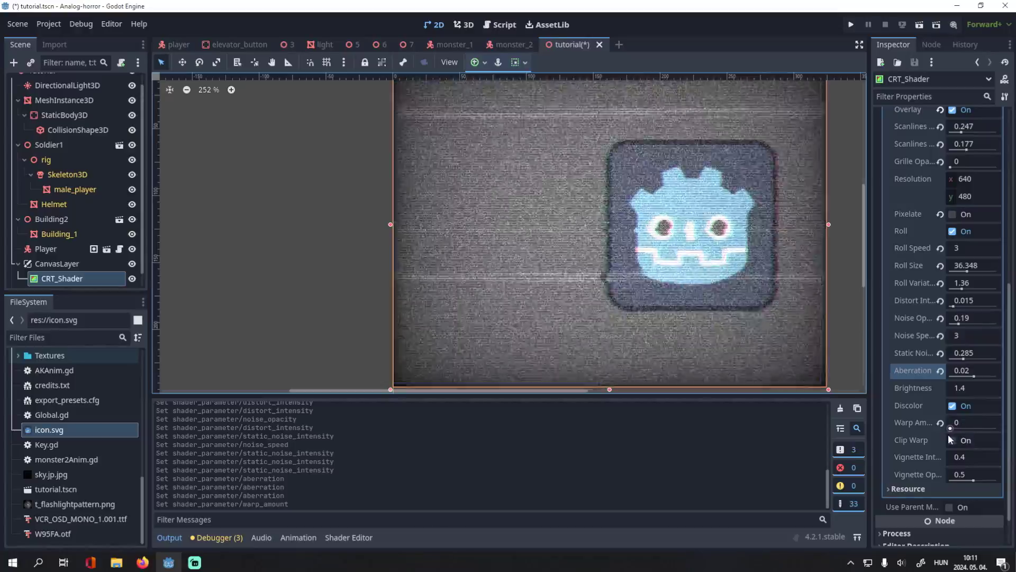
pyautogui.click(954, 441)
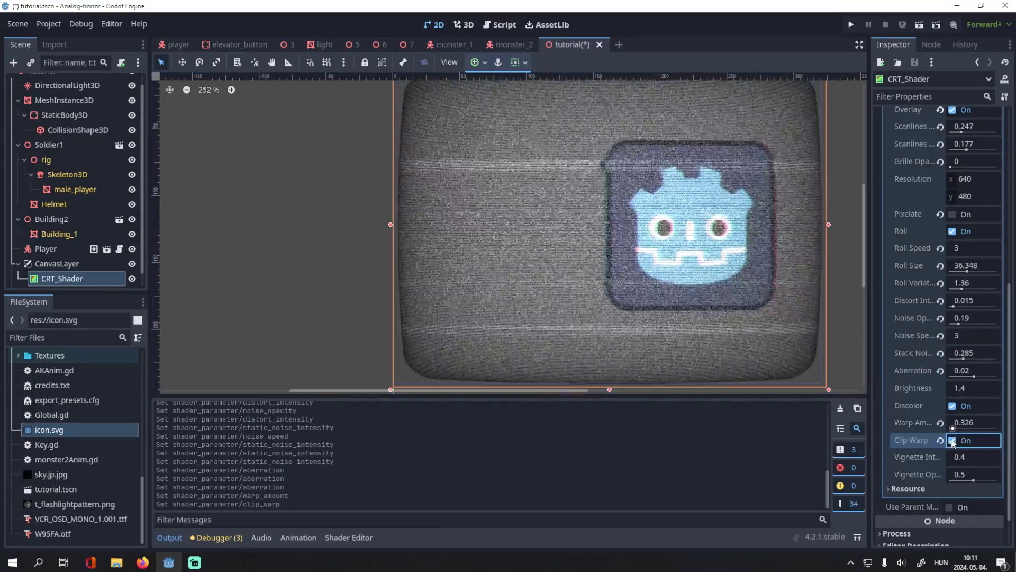
pyautogui.click(953, 441)
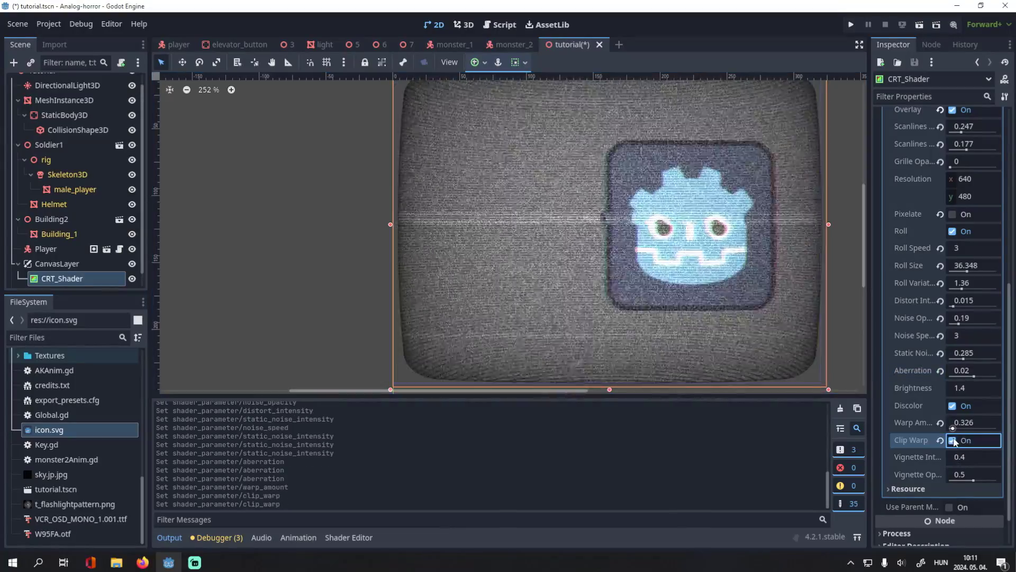
pyautogui.click(953, 442)
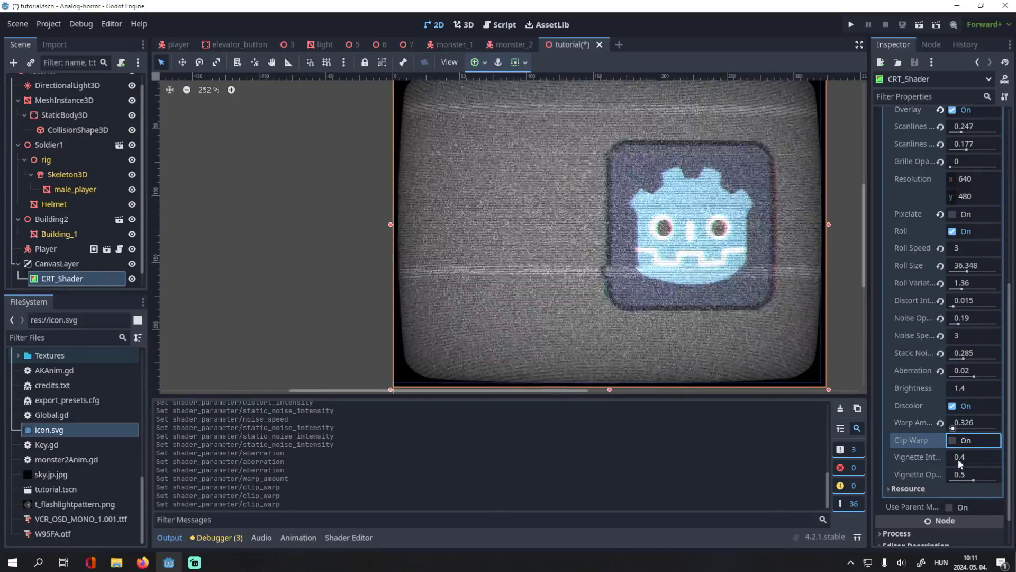
# Set Vignette Opacity to 0.803, test the CRT effect in the running game, and close the game.
pyautogui.click(960, 464)
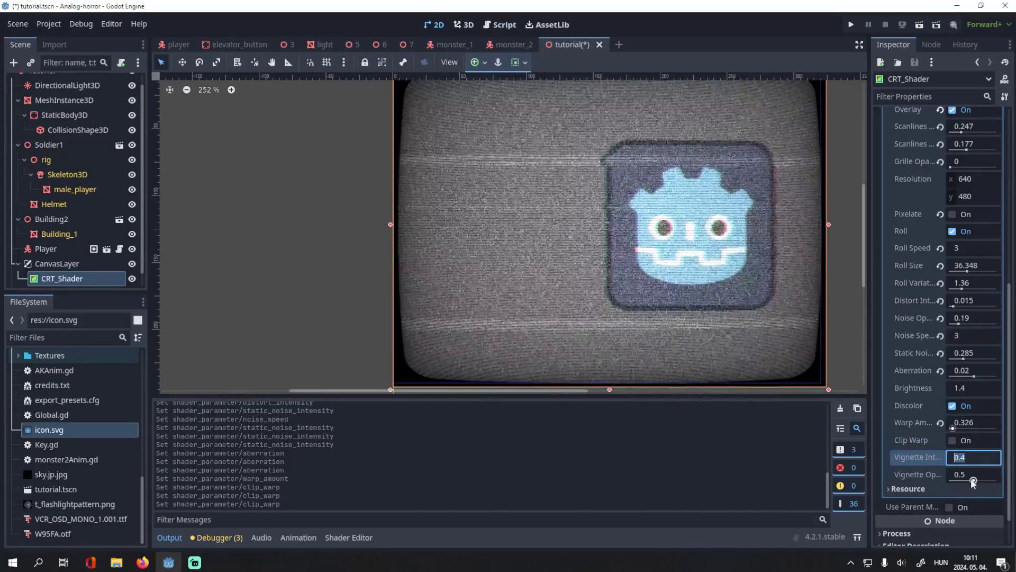
pyautogui.moveTo(973, 480); pyautogui.dragTo(962, 480)
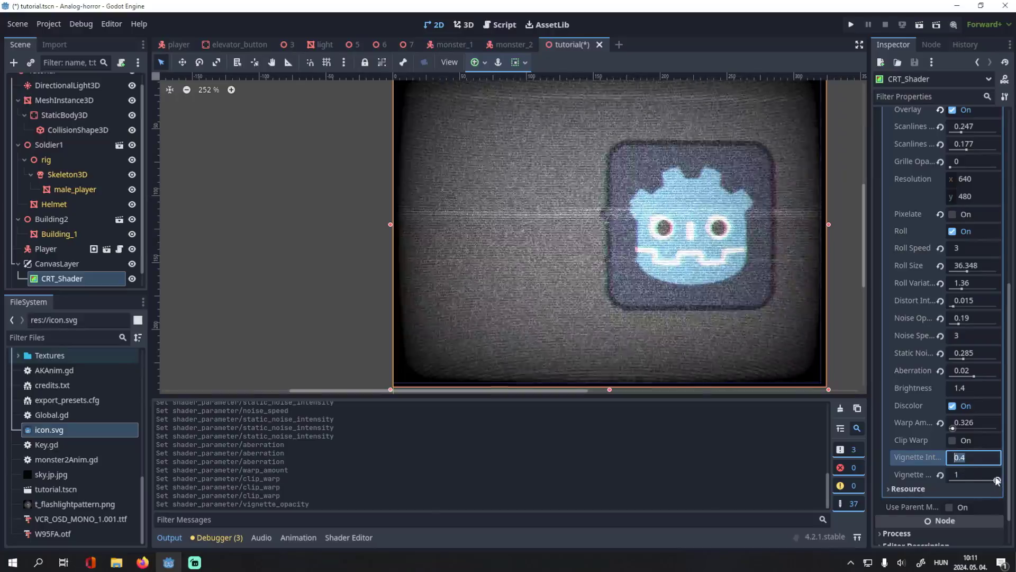
pyautogui.click(967, 390)
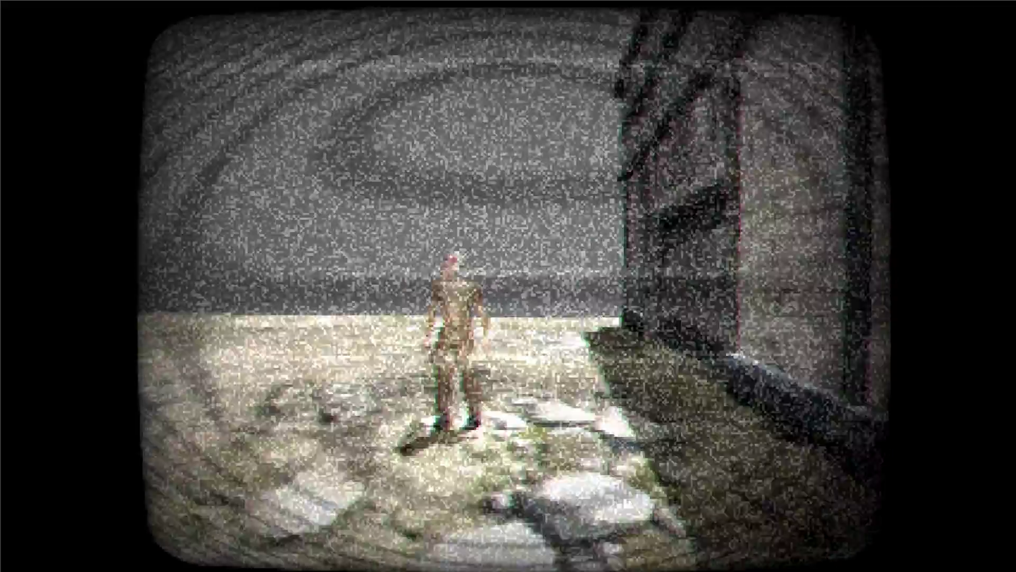
pyautogui.hotkey('alt', 'F4')
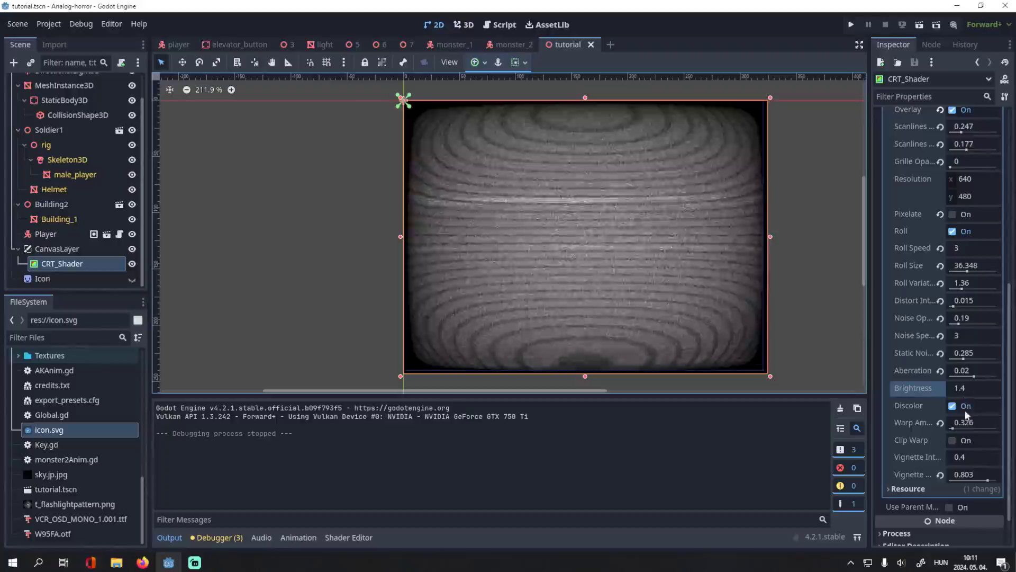
# Set CRT_Shader's Warp Amount to 0, Resolution to 8000 by 6000 and Static Noise Intensity to 0.116.
pyautogui.moveTo(956, 428); pyautogui.dragTo(951, 429)
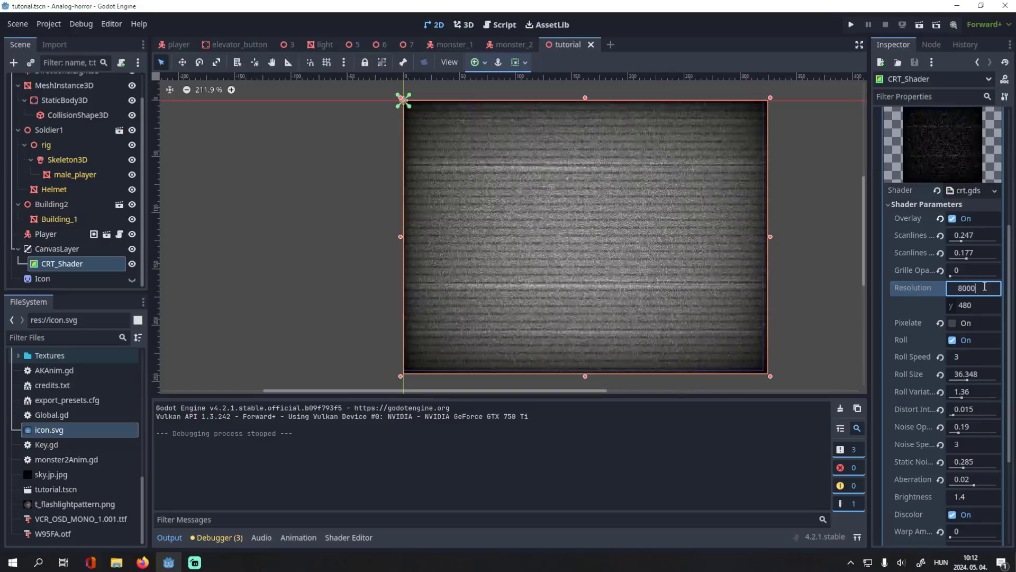
pyautogui.click(992, 307)
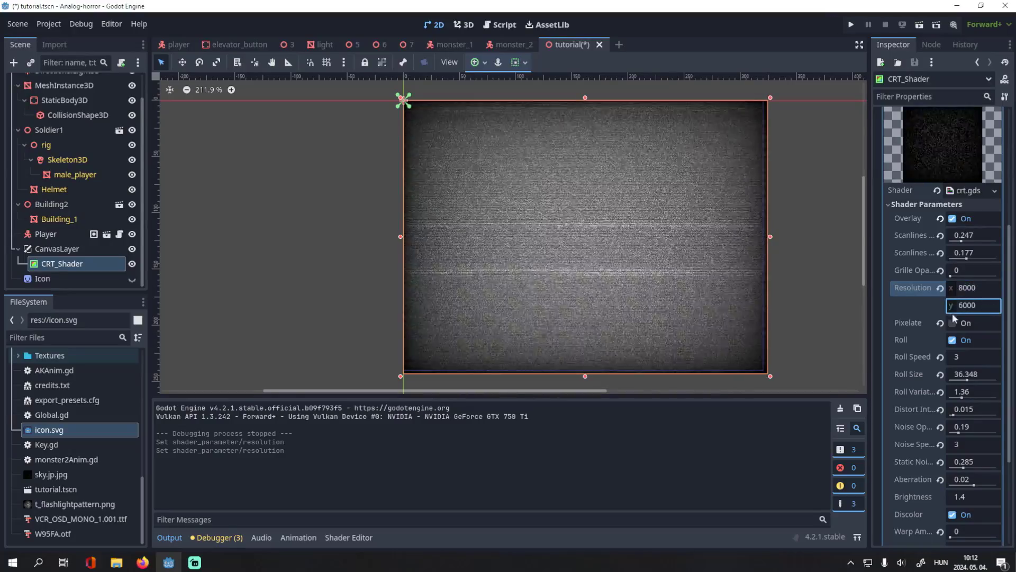
pyautogui.scroll(-5, 977, 477)
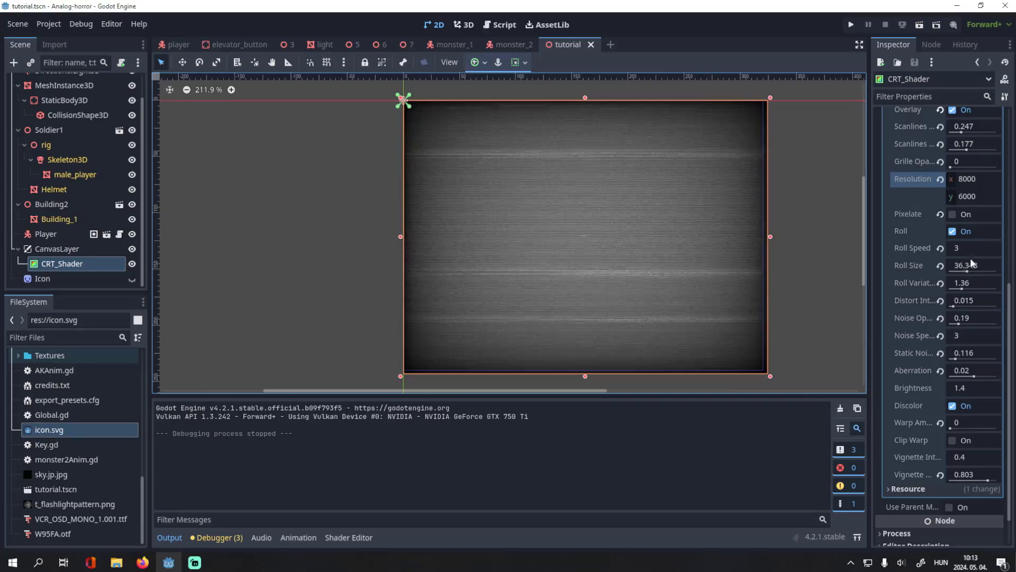
# Set Roll Size to 0, turn Roll off, and lower the Noise Opacity.
pyautogui.moveTo(966, 271); pyautogui.dragTo(939, 271)
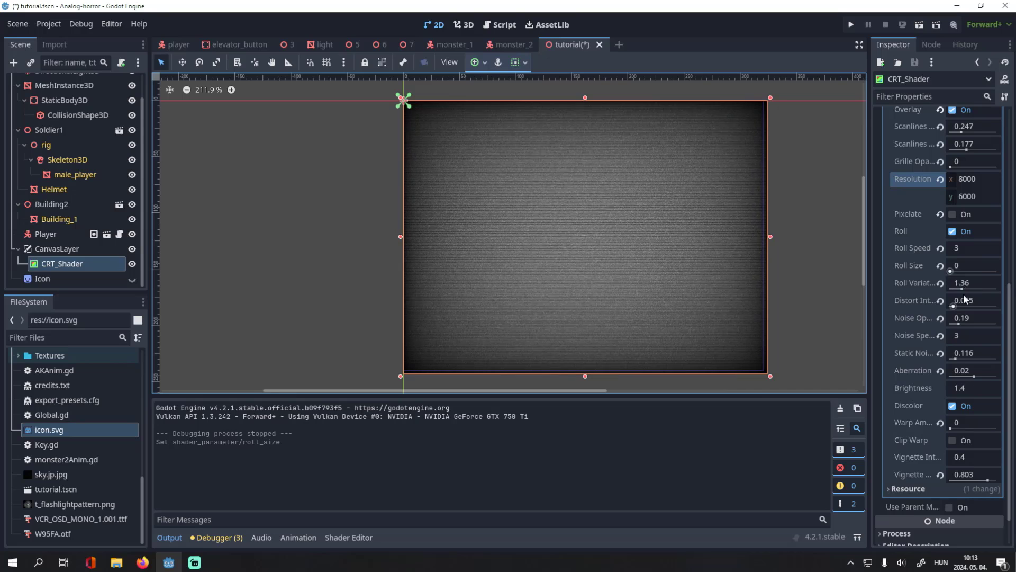
pyautogui.click(952, 231)
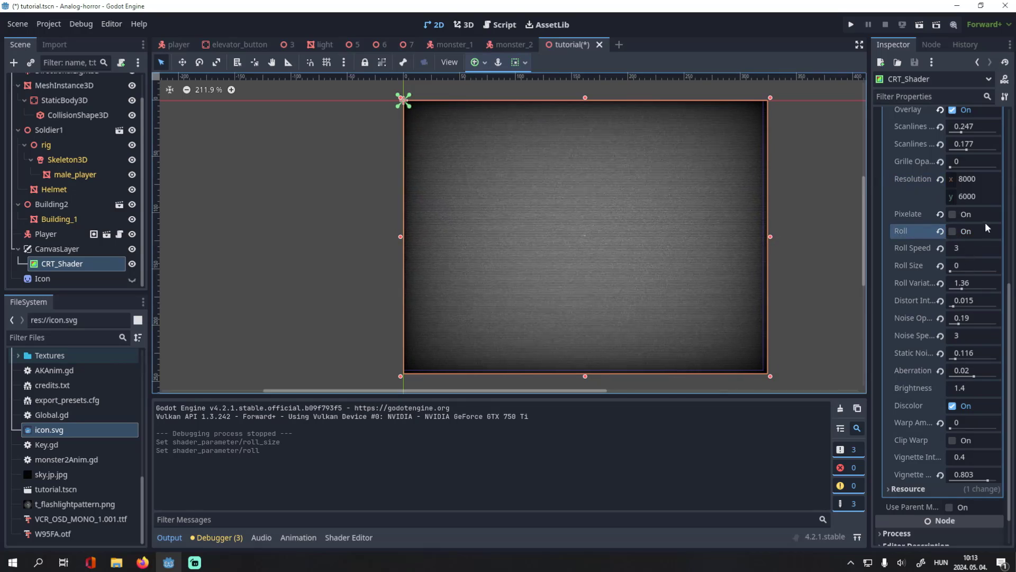
pyautogui.scroll(-2, 960, 358)
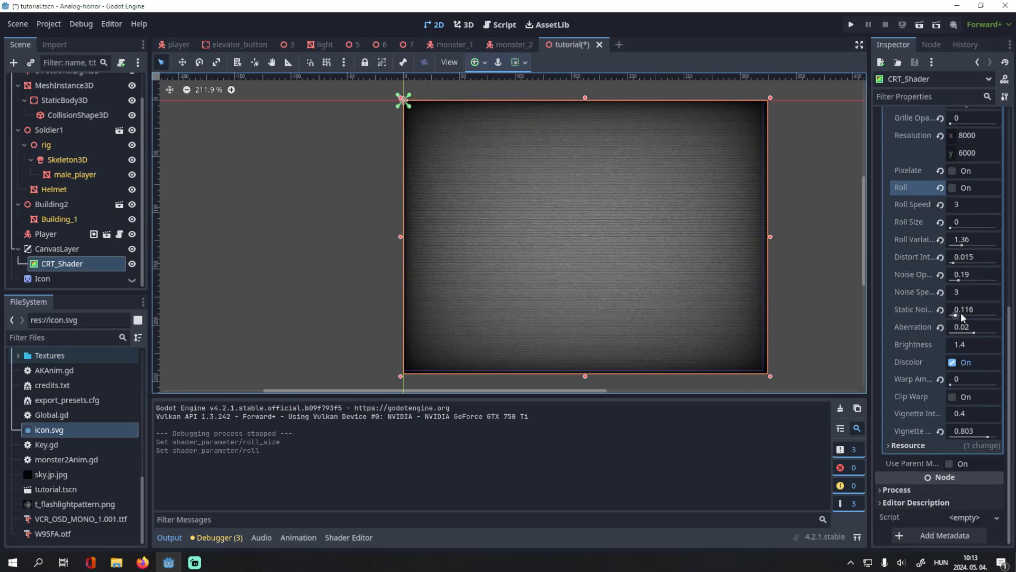
pyautogui.moveTo(959, 282); pyautogui.dragTo(953, 281)
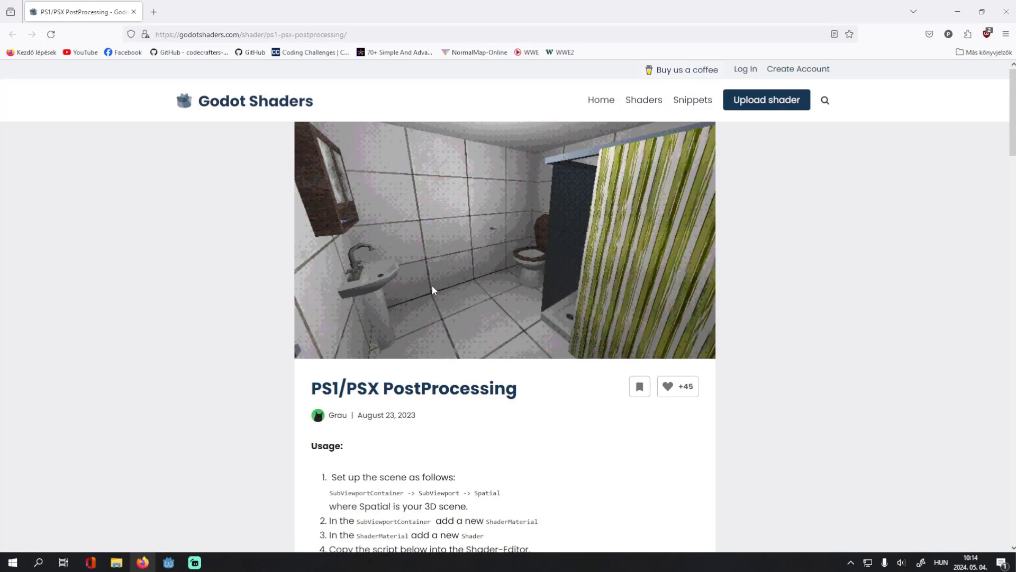
# Review the PS1/PSX PostProcessing usage instructions and, in Godot, add a SubViewportContainer under the Tutorial root node.
pyautogui.scroll(-4, 433, 286)
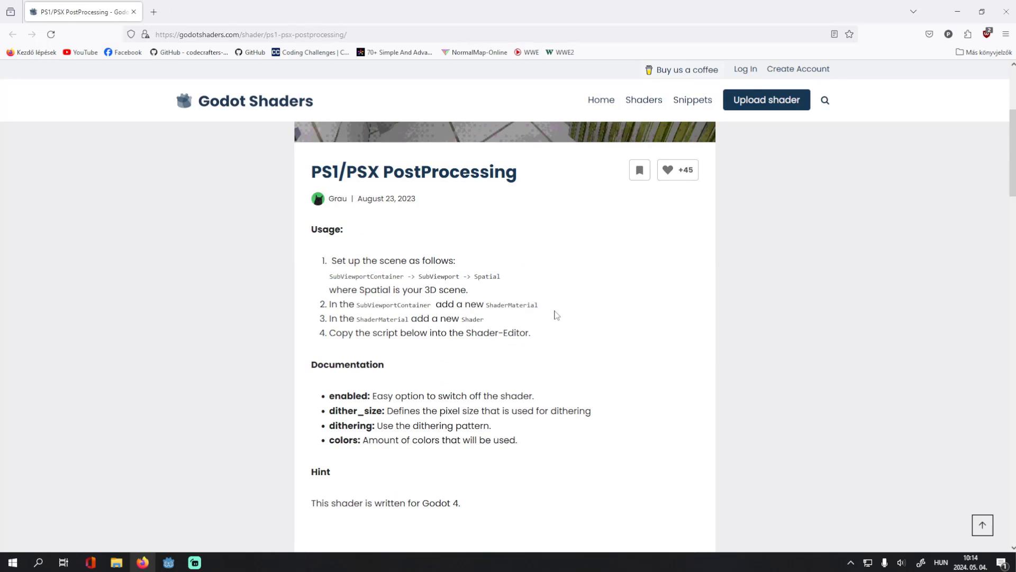
pyautogui.scroll(-2, 546, 385)
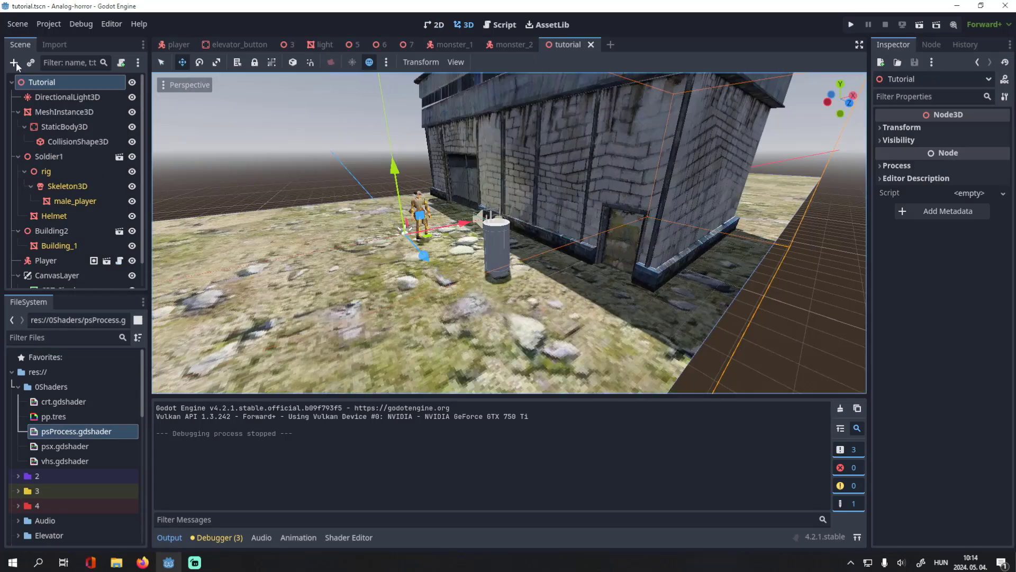
pyautogui.click(14, 63)
pyautogui.write('v')
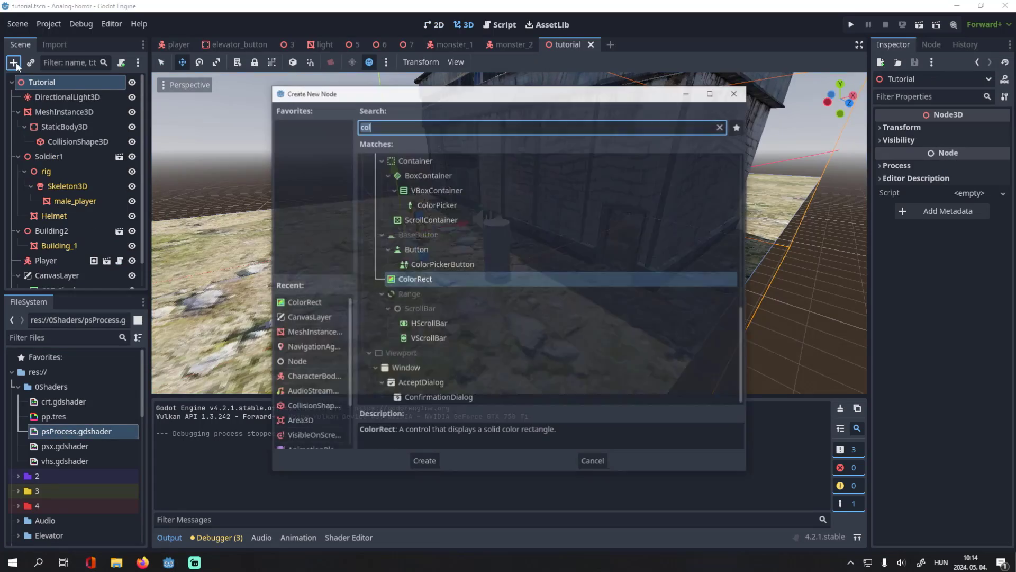
pyautogui.write('iew')
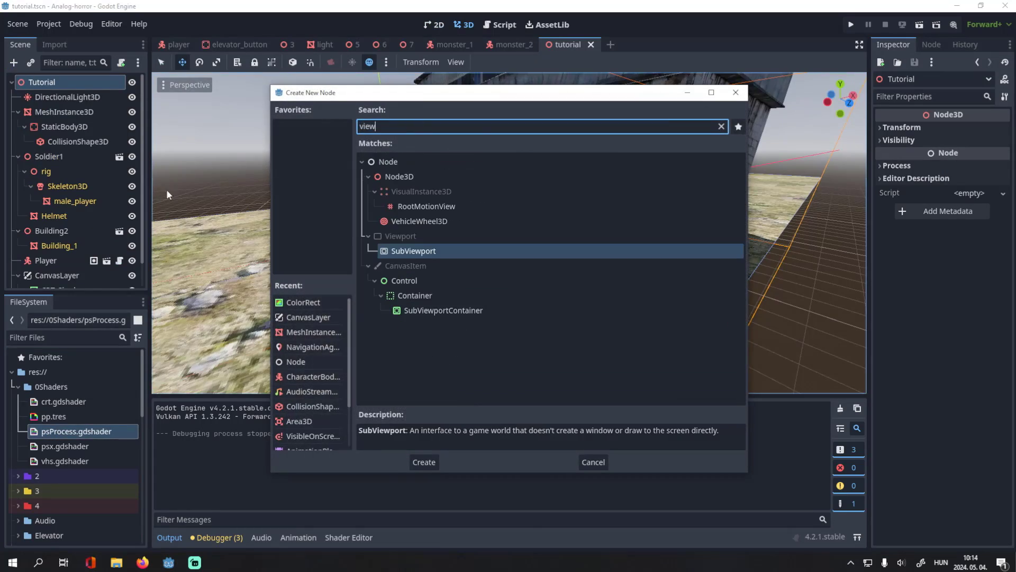
pyautogui.doubleClick(444, 310)
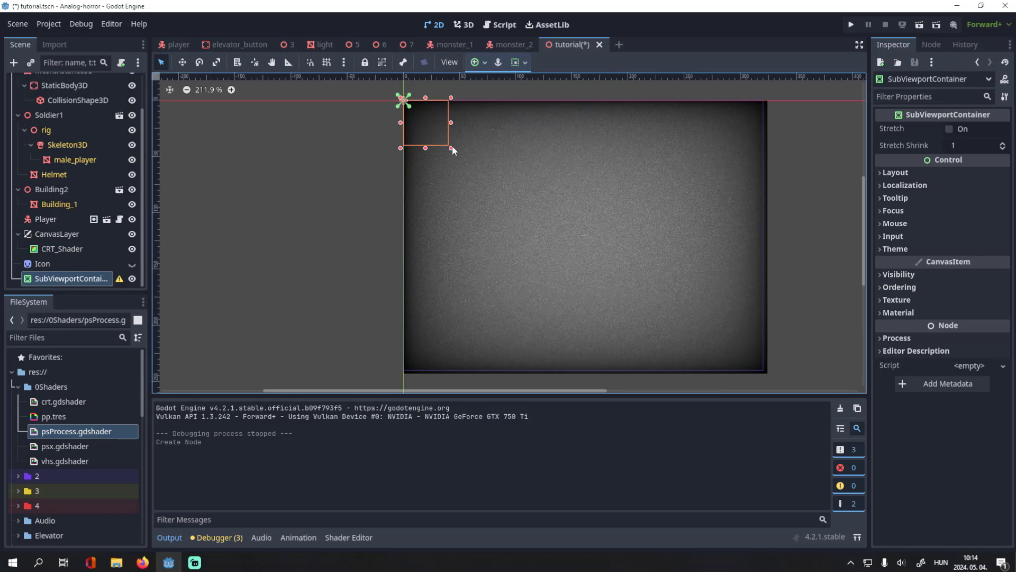
# Resize the SubViewportContainer to about 323 by 242 px and add a SubViewport inside it.
pyautogui.moveTo(451, 148); pyautogui.dragTo(769, 374)
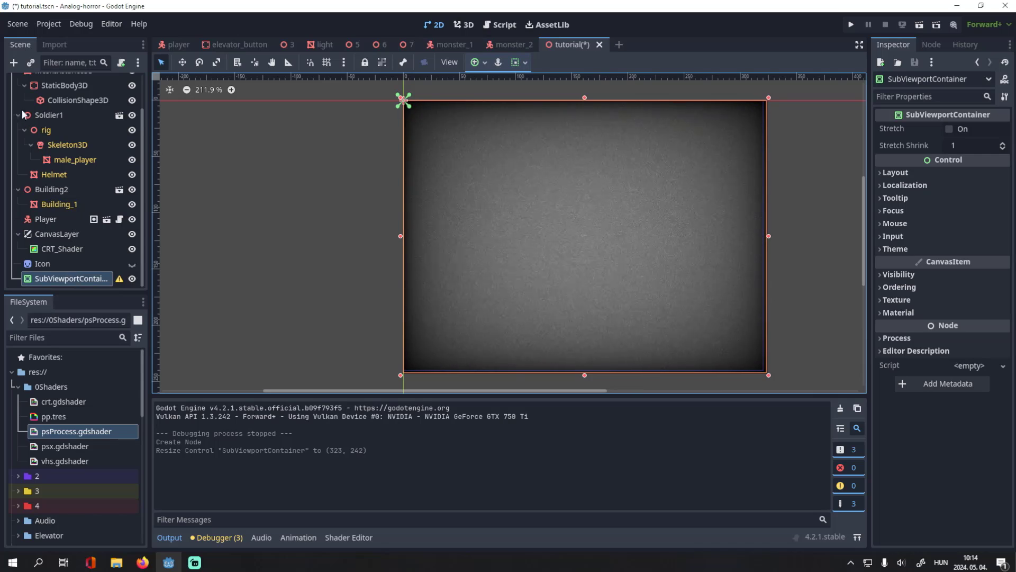
pyautogui.click(15, 63)
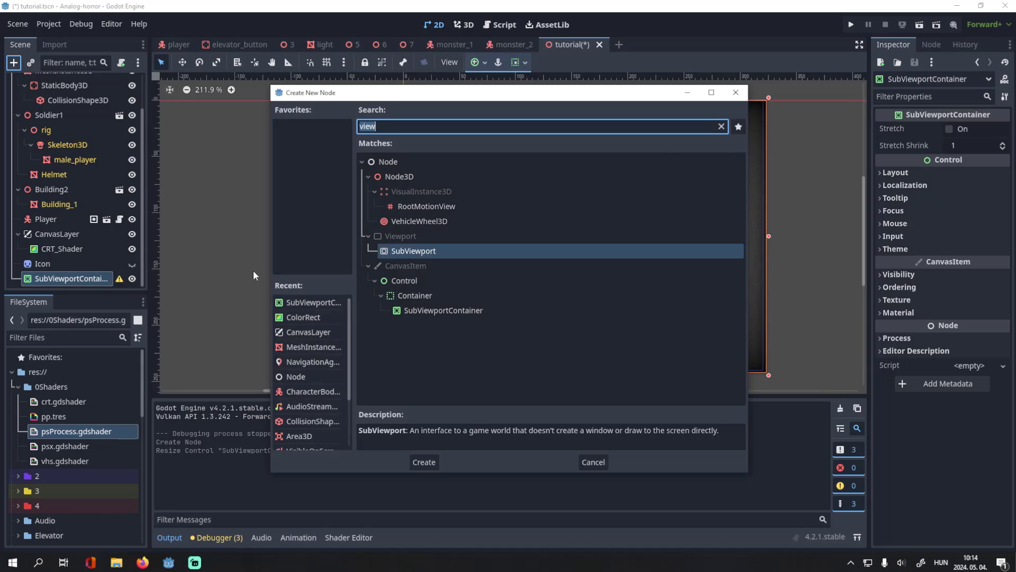
pyautogui.doubleClick(433, 255)
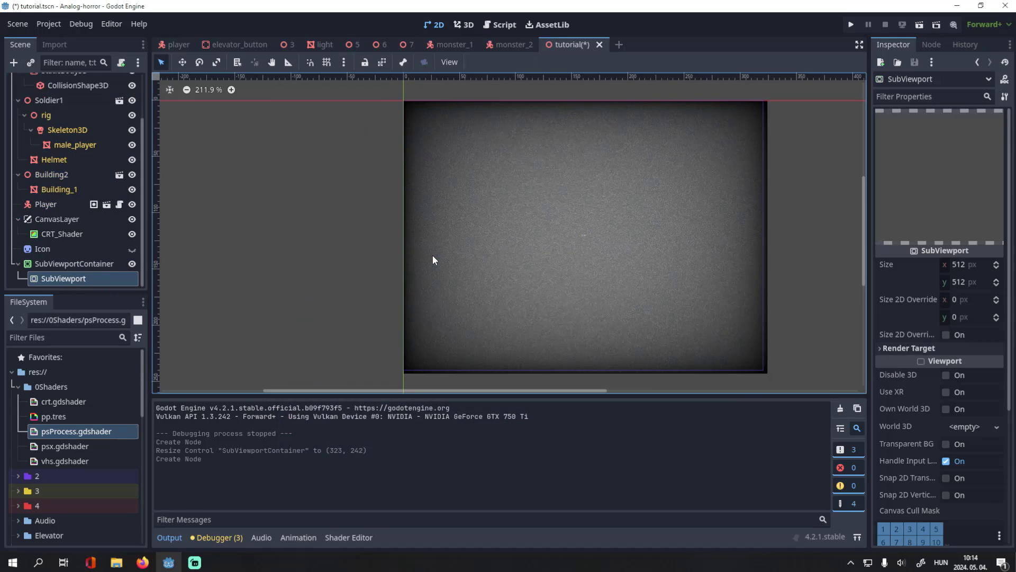
# Assign psProcess.gdshader as the SubViewportContainer's material and toggle its Dithering parameter off and back on.
pyautogui.click(93, 262)
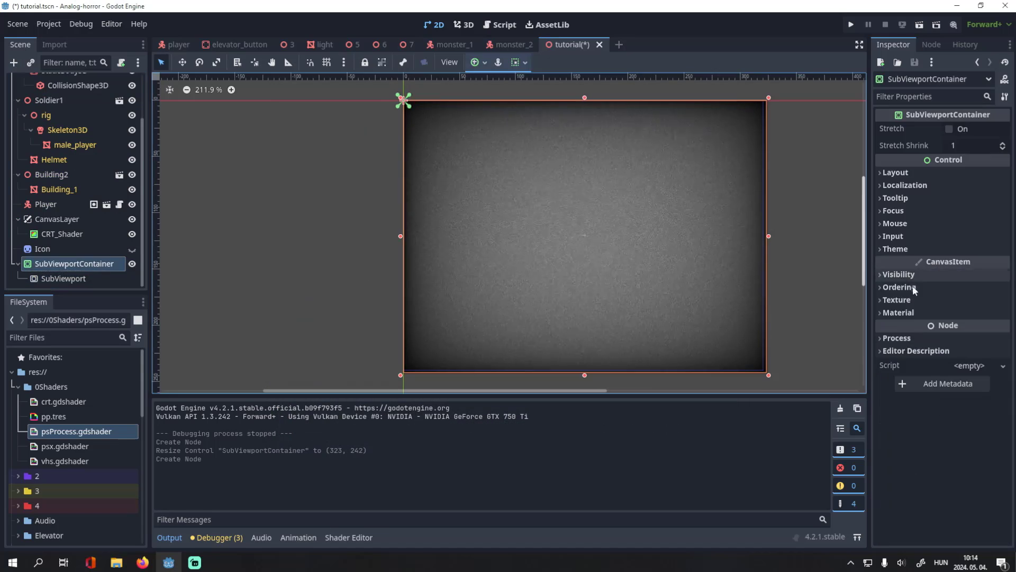
pyautogui.click(918, 311)
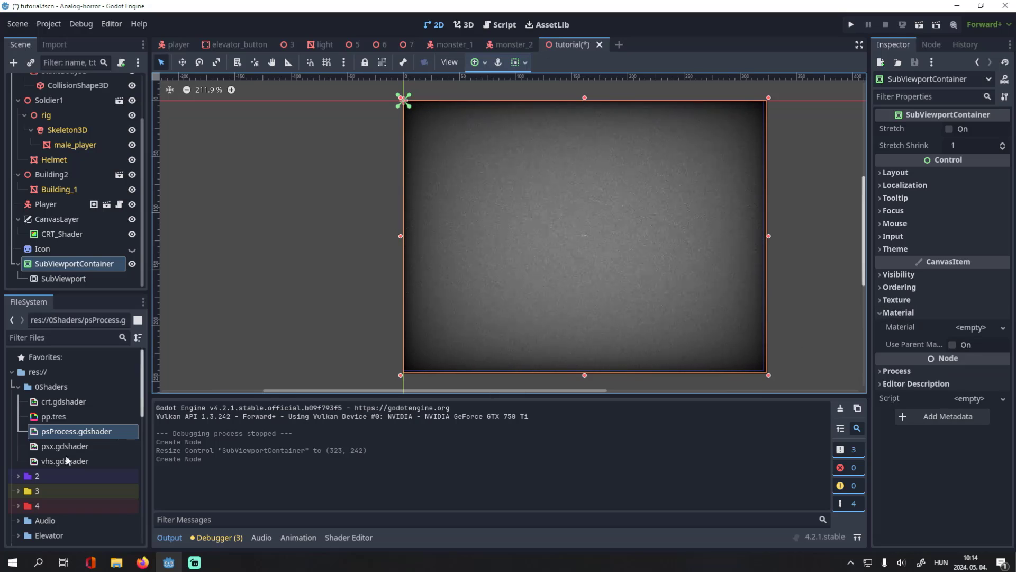
pyautogui.moveTo(63, 435); pyautogui.dragTo(969, 331)
pyautogui.click(970, 330)
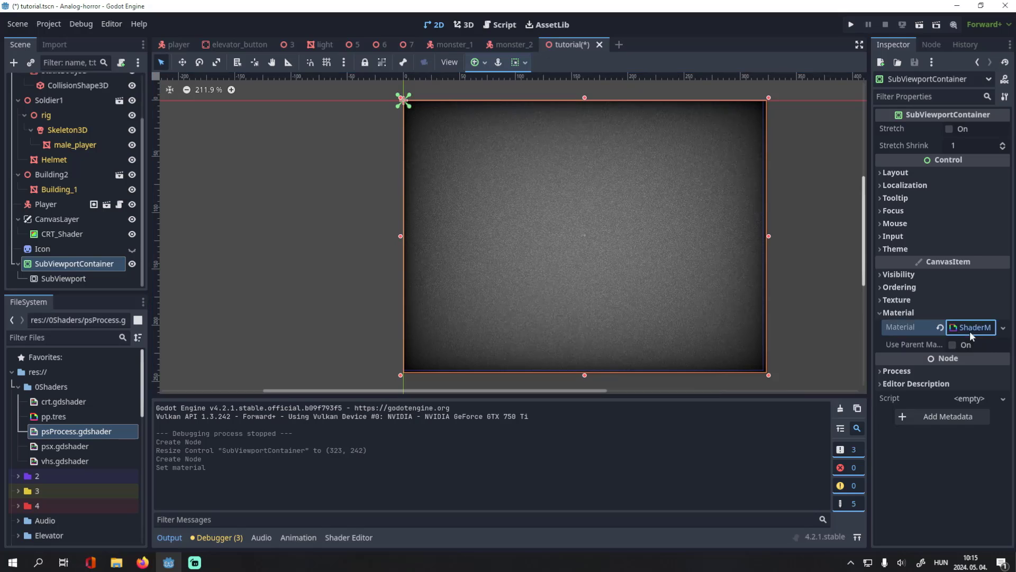
pyautogui.click(936, 438)
pyautogui.scroll(-3, 947, 408)
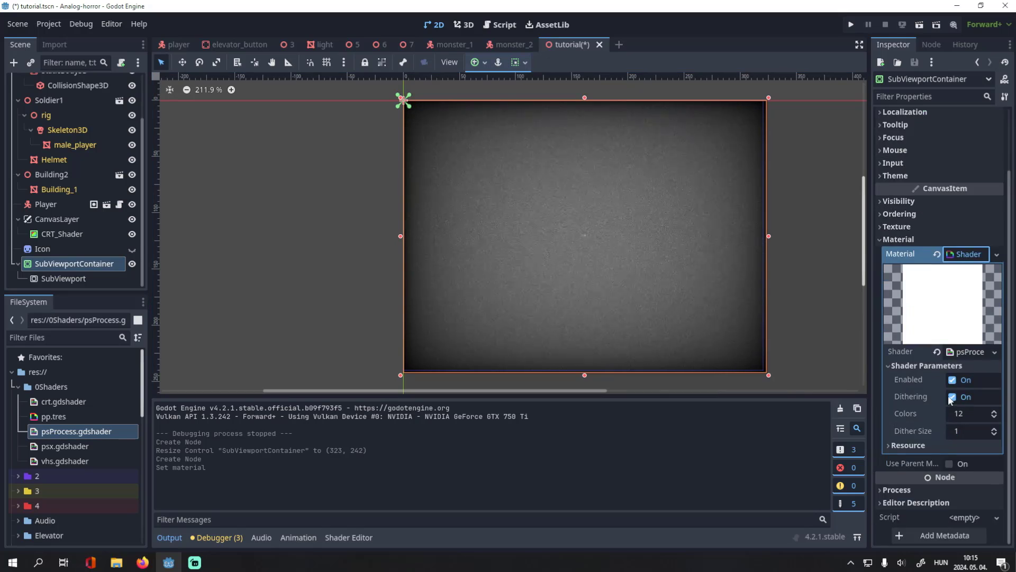
pyautogui.click(953, 398)
pyautogui.click(954, 398)
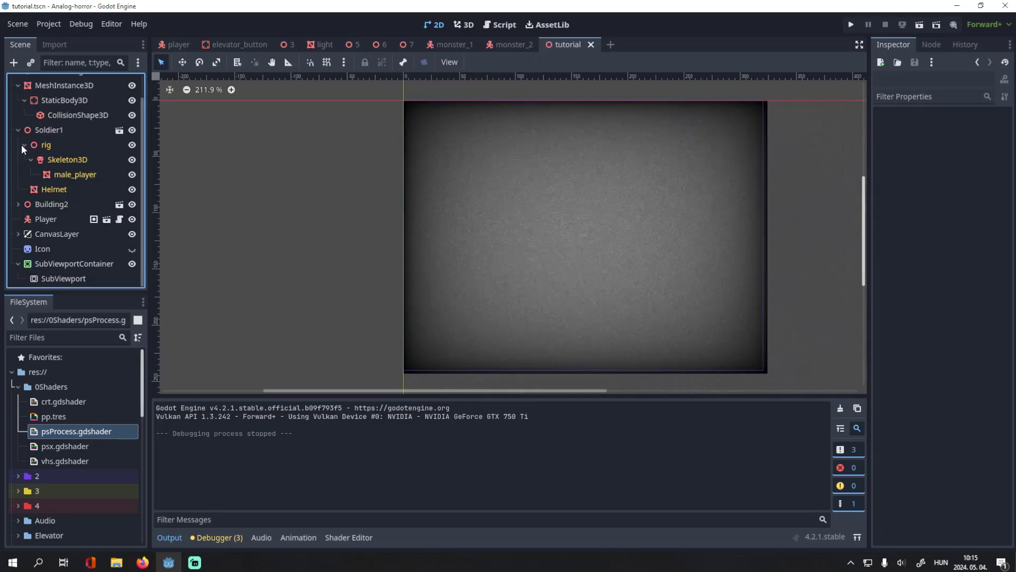
# Move the nodes from DirectionalLight3D through CanvasLayer in the scene tree so they become children of the SubViewport.
pyautogui.click(18, 130)
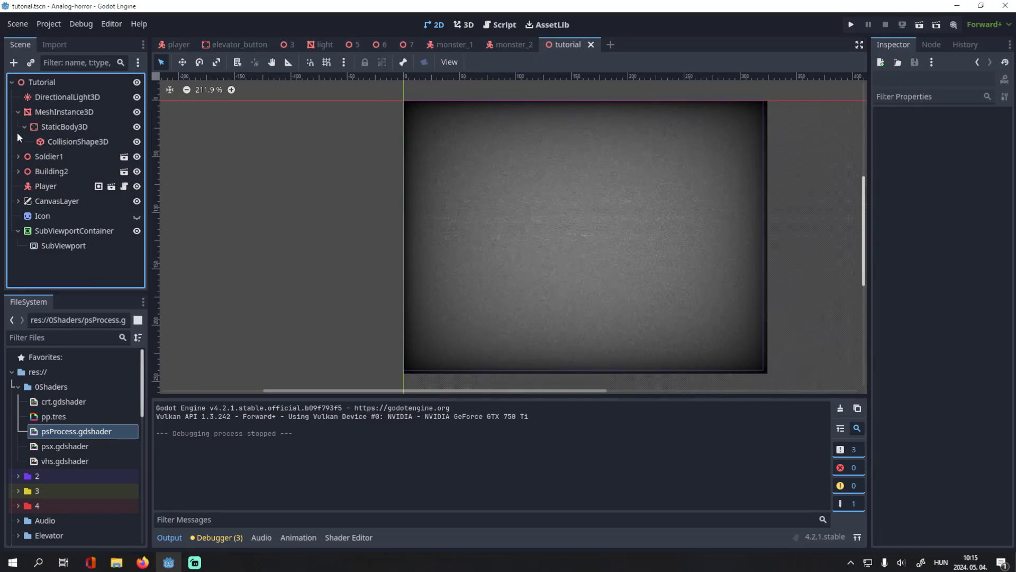
pyautogui.click(19, 113)
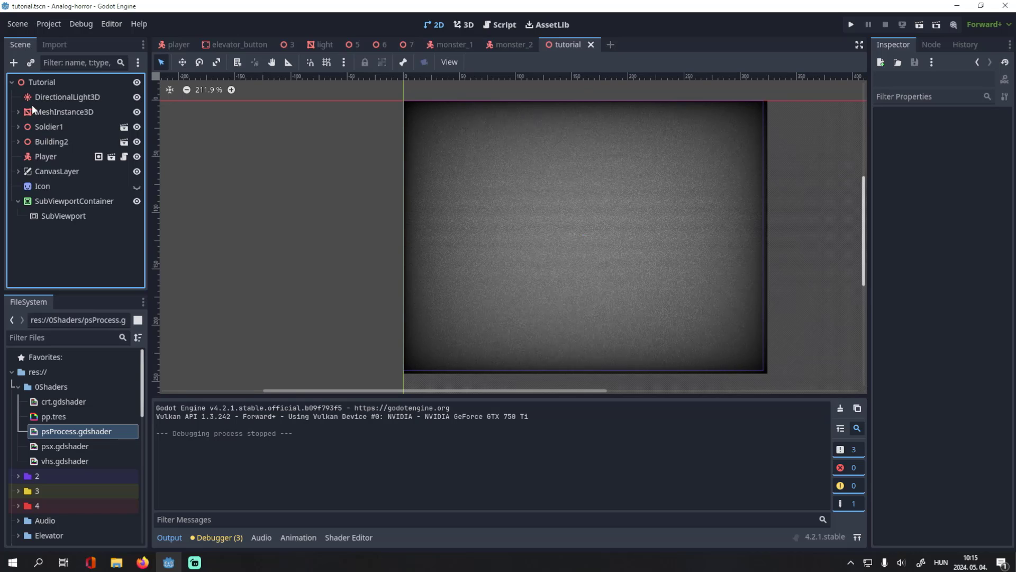
pyautogui.click(43, 96)
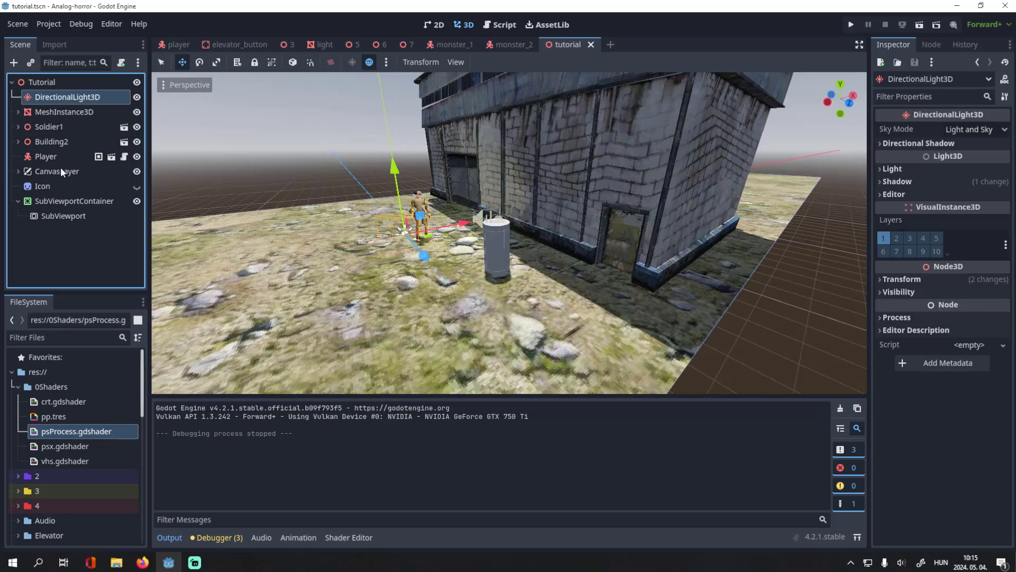
pyautogui.keyDown('shift'); pyautogui.click(61, 168); pyautogui.keyUp('shift')
pyautogui.moveTo(58, 98); pyautogui.dragTo(52, 215)
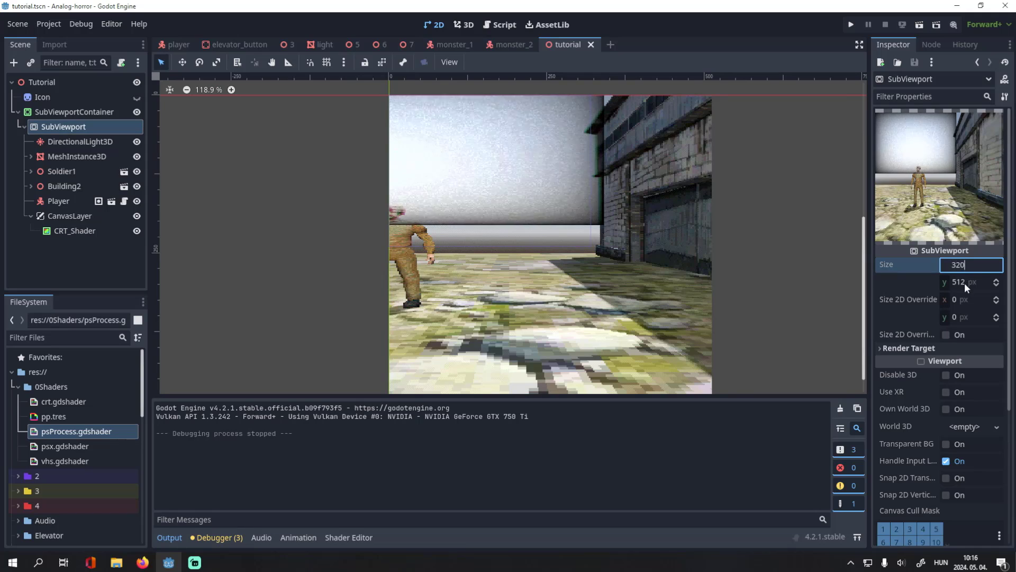
# Set the SubViewport's size to 320 by 240 px.
pyautogui.click(965, 283)
pyautogui.write('240')
pyautogui.press('Return')
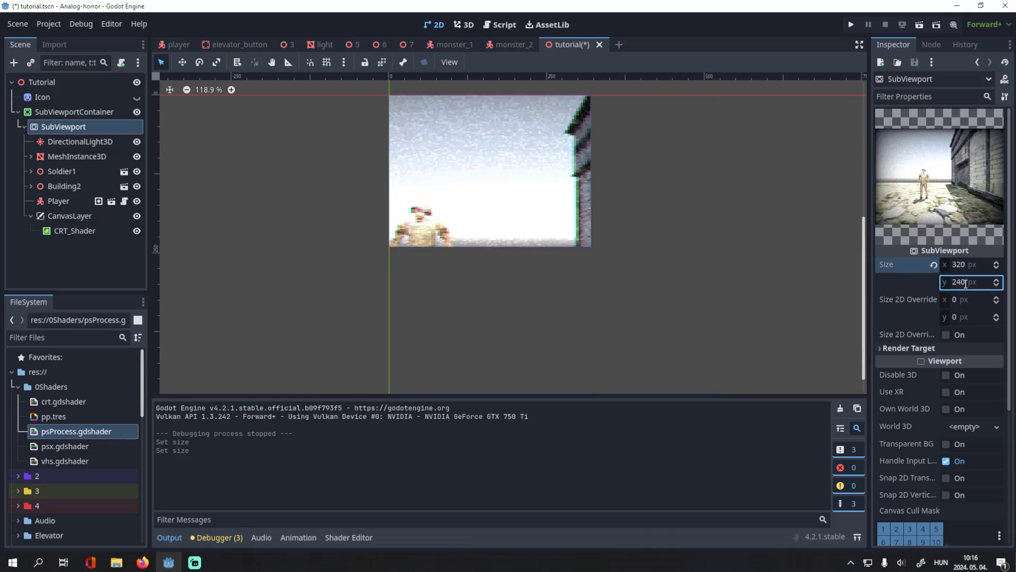
pyautogui.scroll(4, 663, 98)
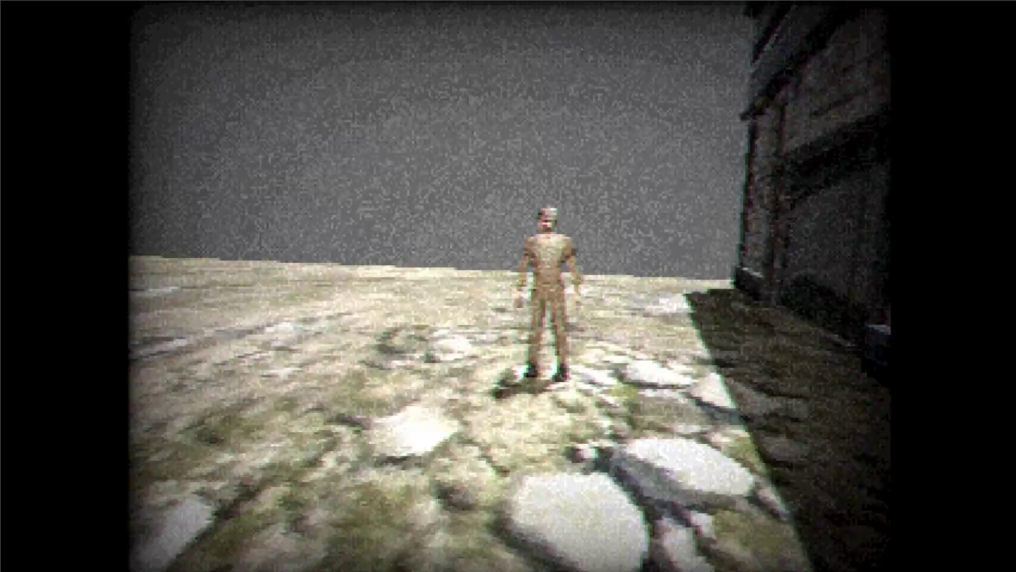
# Walk around the running game to examine the low-resolution post-processing on the soldier, ground and building.
pyautogui.press('w')
pyautogui.press('w')
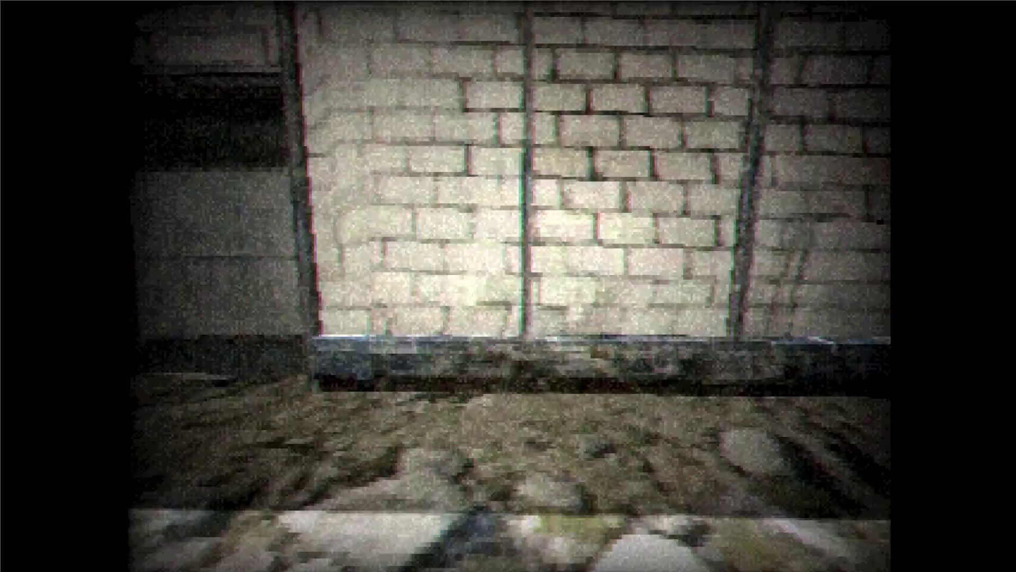
pyautogui.press('s')
pyautogui.press('s')
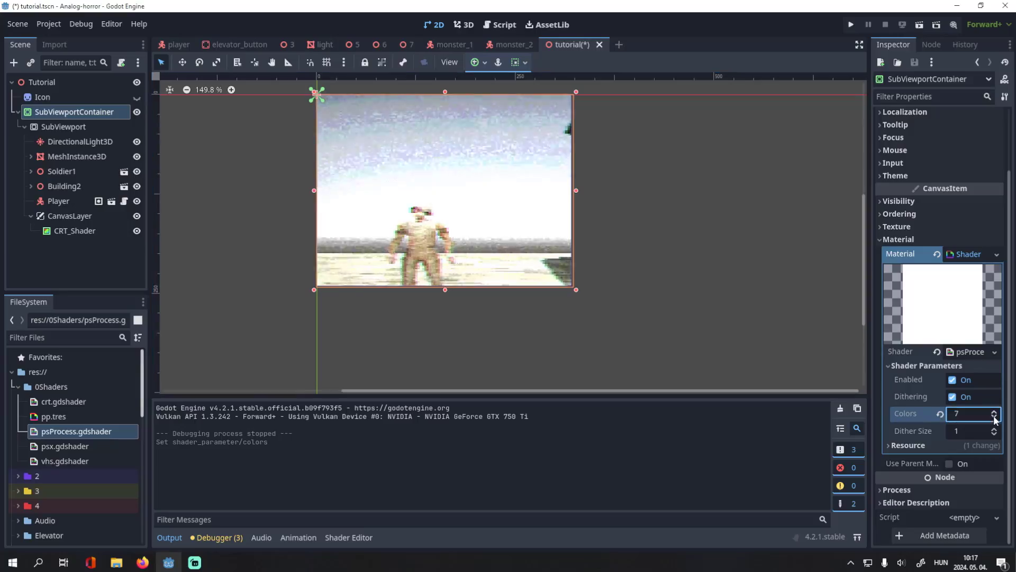
# Lower the psProcess shader's Colors to 2 and walk around the running game to test the effect.
pyautogui.click(995, 416)
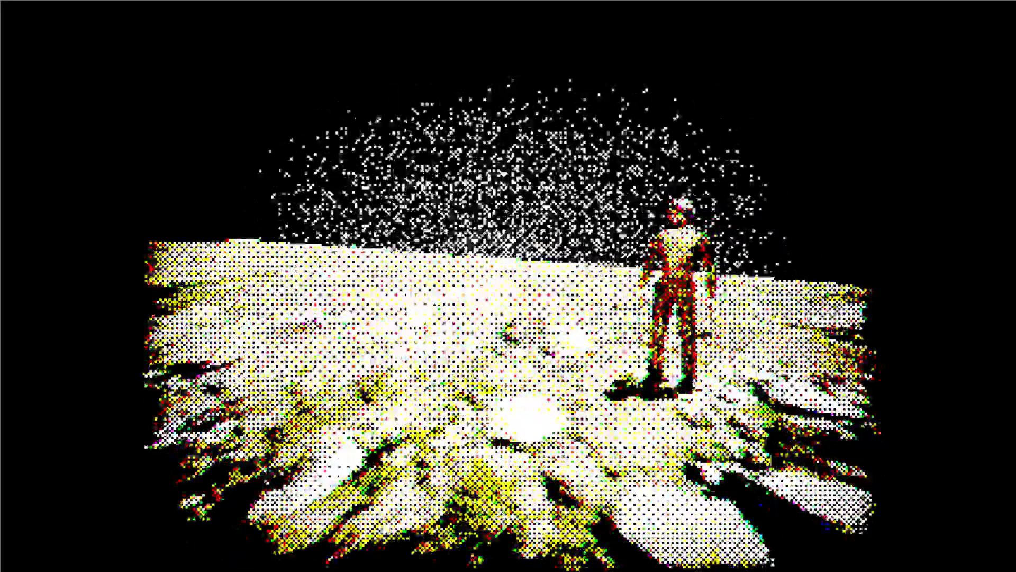
pyautogui.press('w')
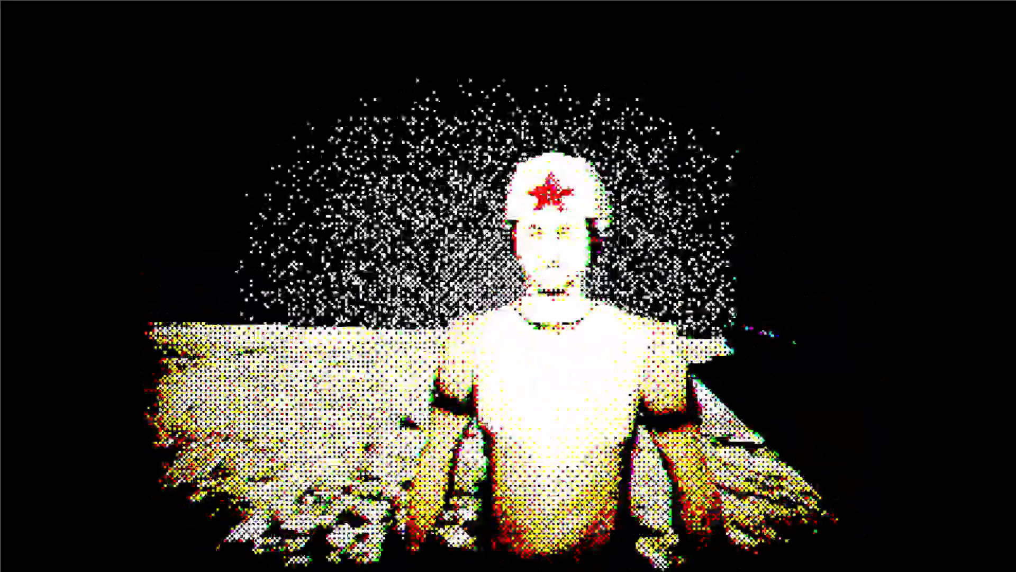
pyautogui.press('s')
pyautogui.press('s')
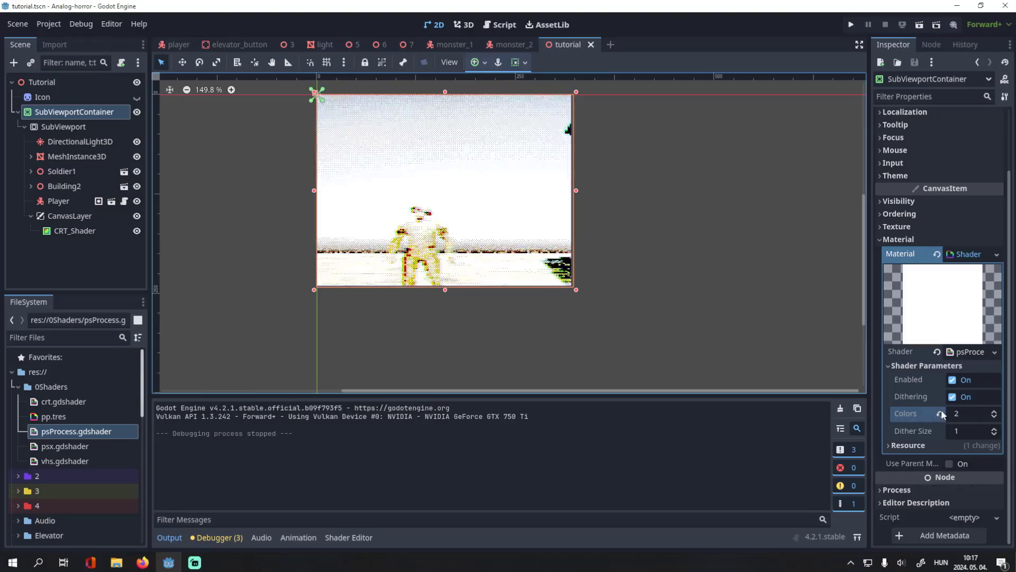
# Reset the psProcess shader's Colors parameter to its default, set it to 16, and check the viewport preview.
pyautogui.moveTo(941, 408); pyautogui.dragTo(903, 443)
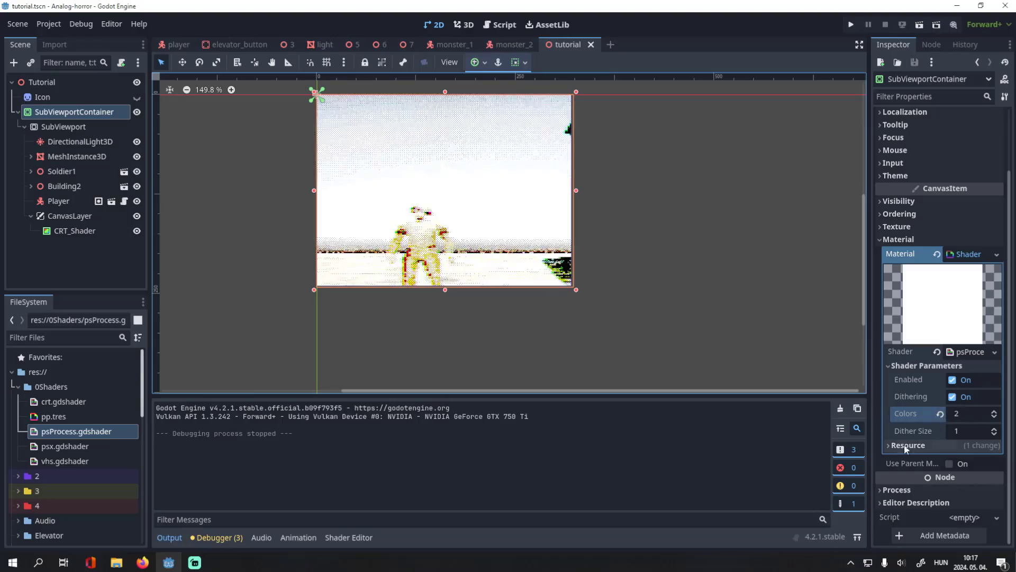
pyautogui.click(956, 415)
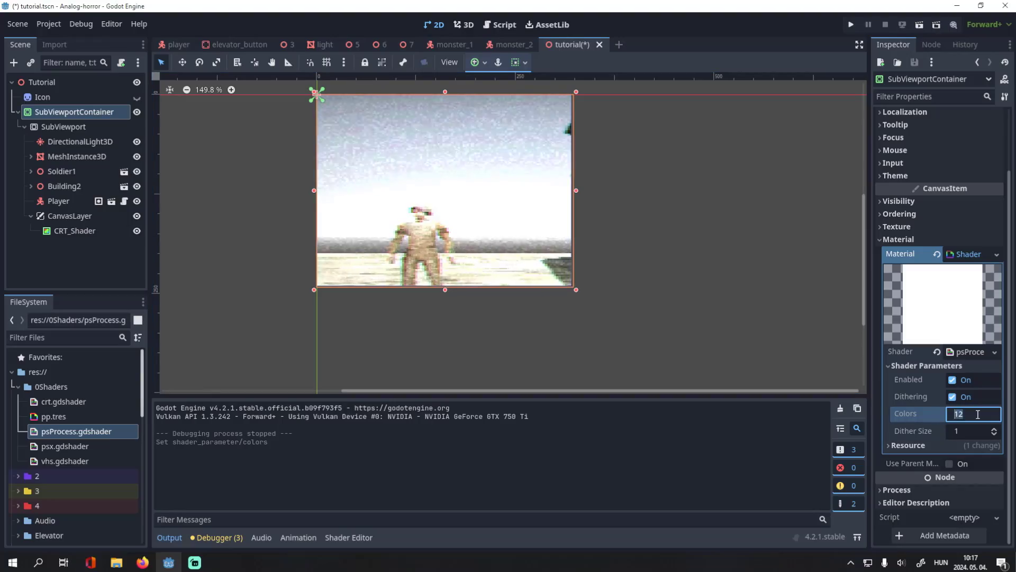
pyautogui.write('16')
pyautogui.press('Return')
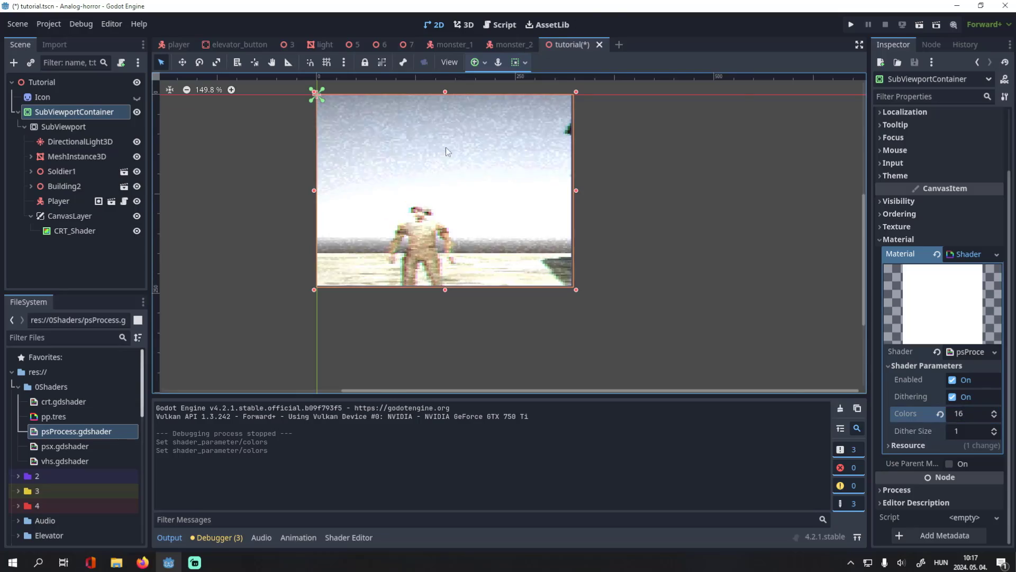
pyautogui.scroll(6, 446, 148)
pyautogui.scroll(-1, 446, 153)
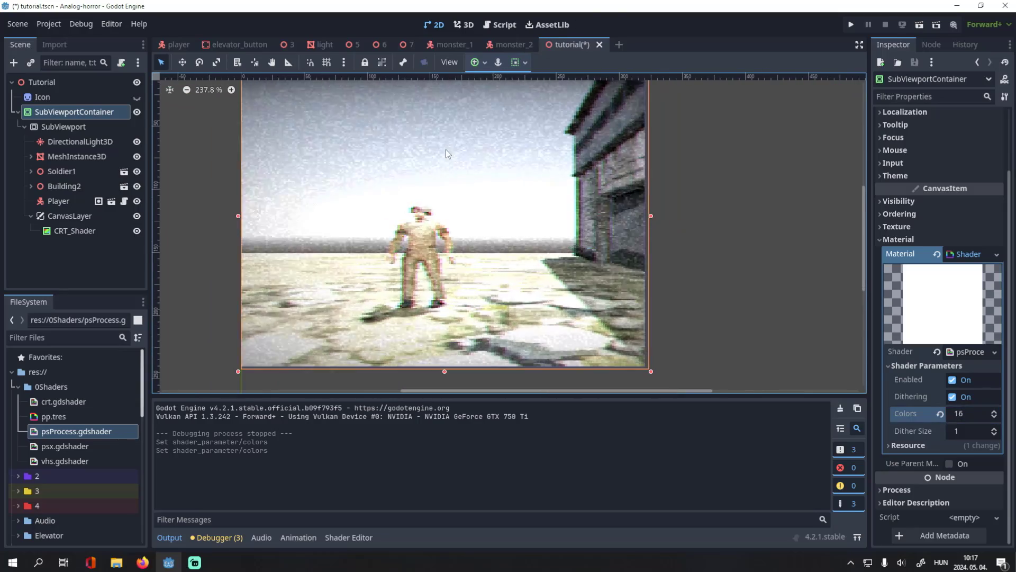